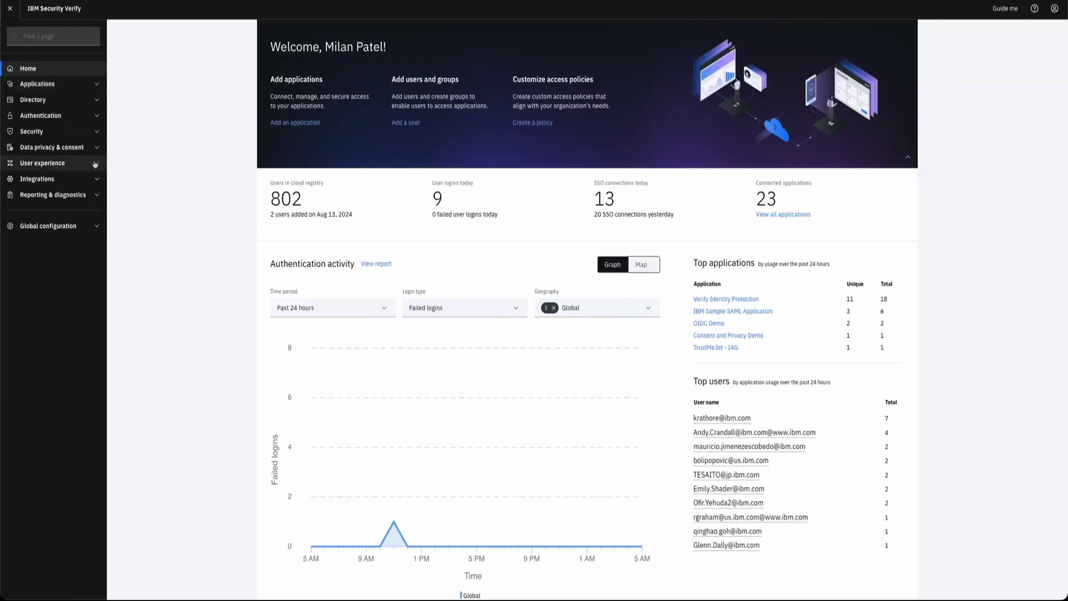
- Open the Default password denial list under Security > Password management
click(95, 132)
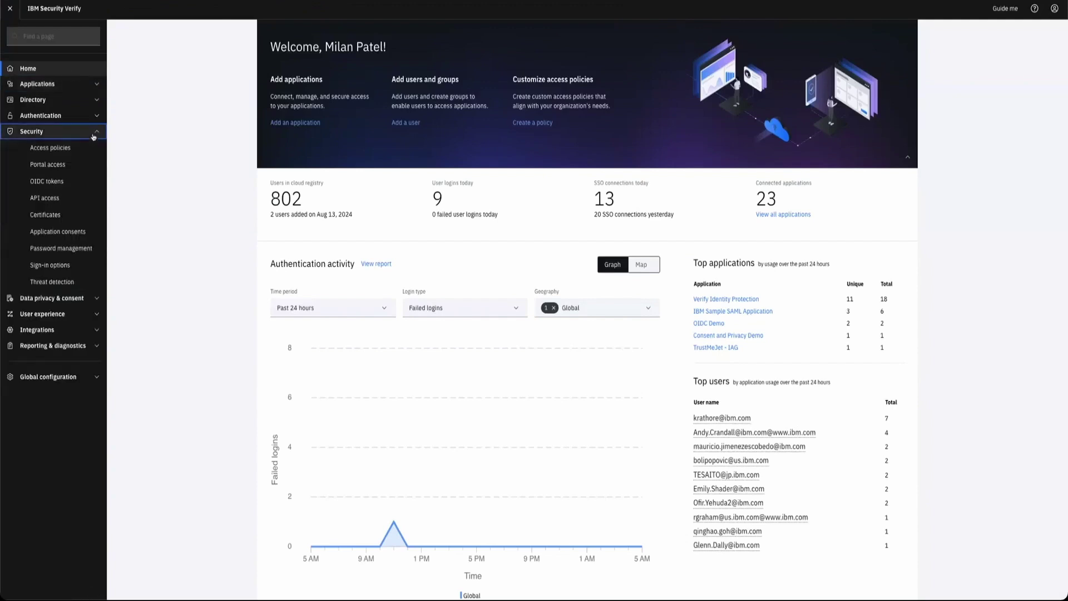
click(68, 248)
click(354, 78)
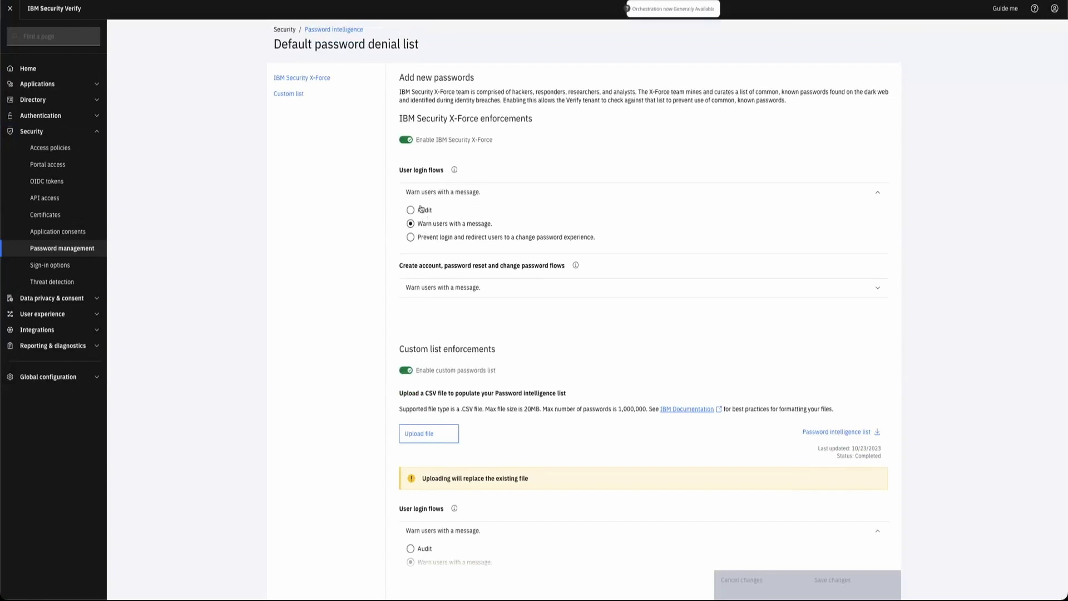
- Review the X-Force and custom list enforcement options for account creation and password reset flows
scroll(430, 277, down, 2)
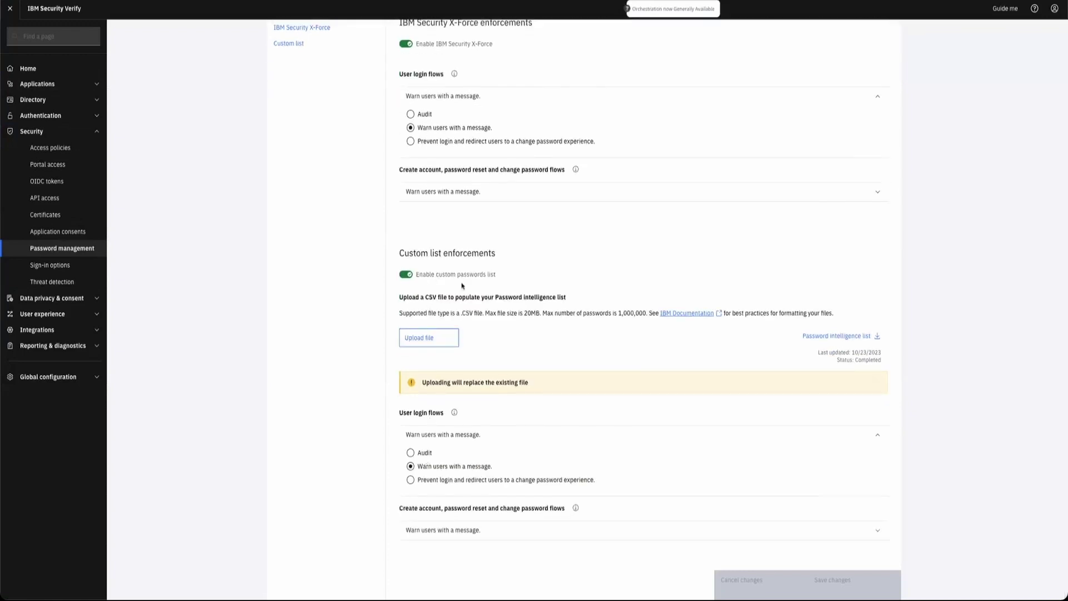
scroll(463, 286, up, 1)
scroll(437, 234, down, 1)
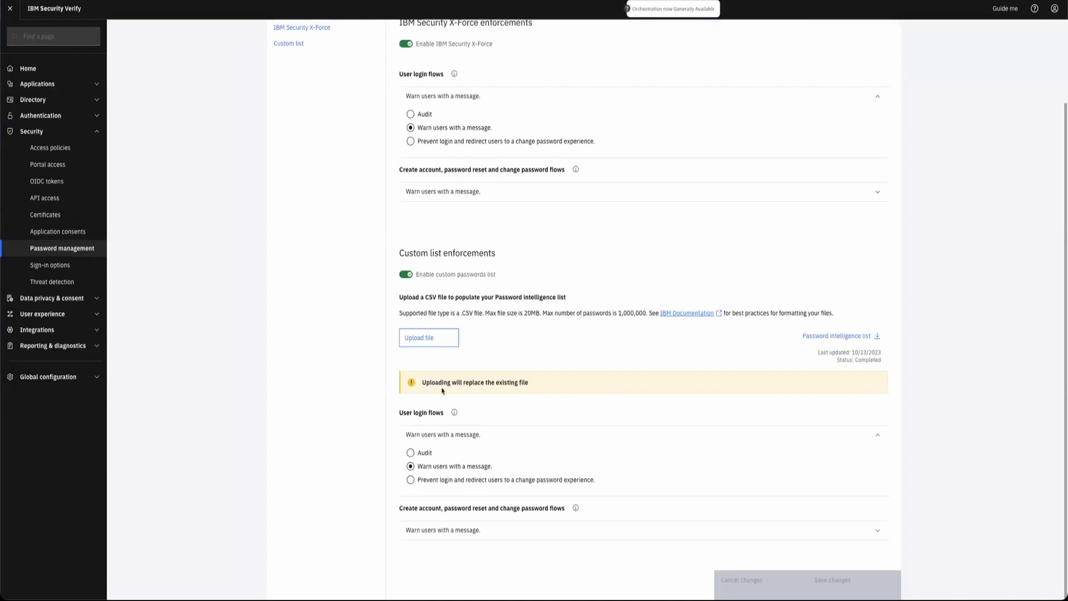
scroll(470, 278, up, 2)
click(484, 253)
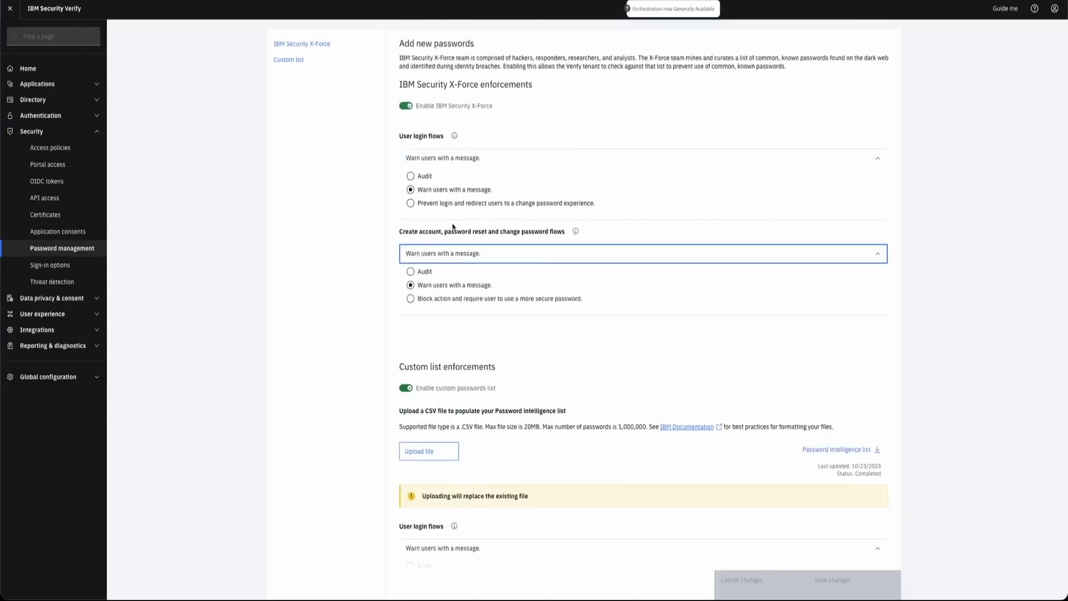
scroll(459, 299, up, 1)
scroll(460, 299, down, 1)
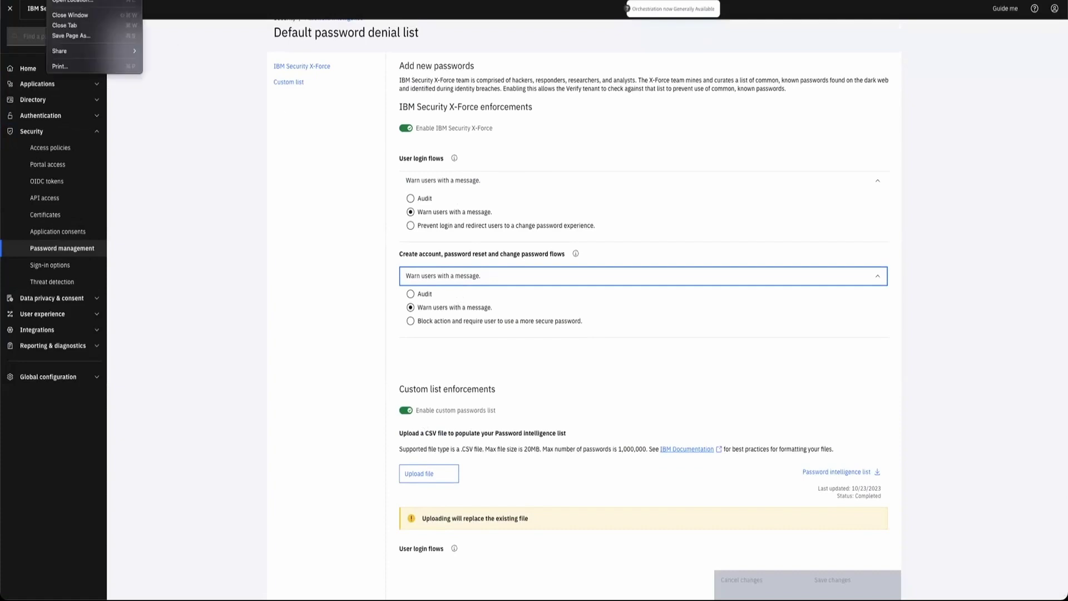
- Open a private browser window at the tenant's sign-in URL
key(Escape)
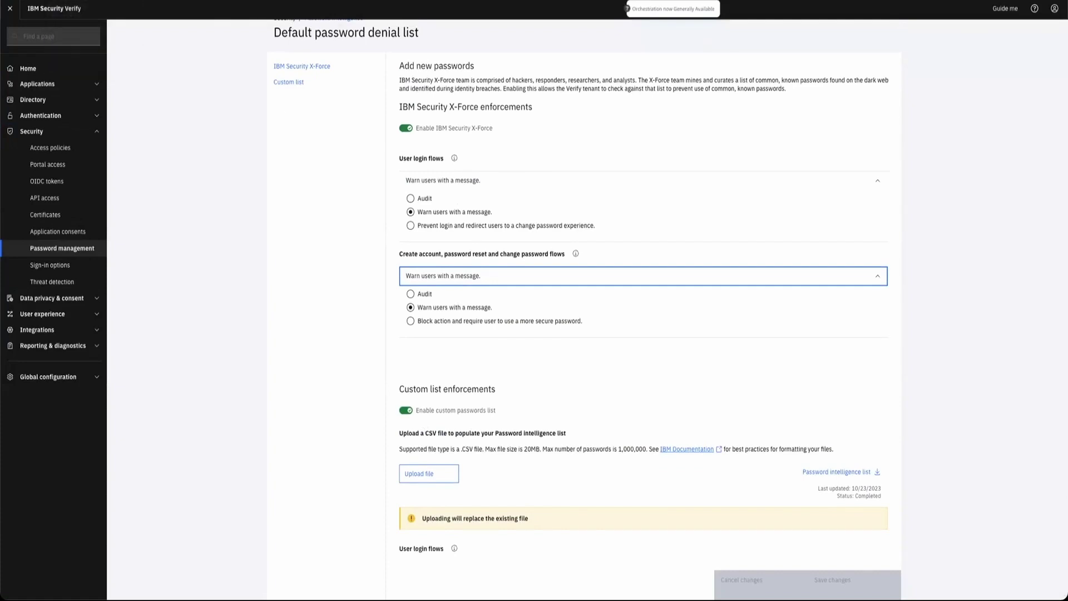
key(super+shift+n)
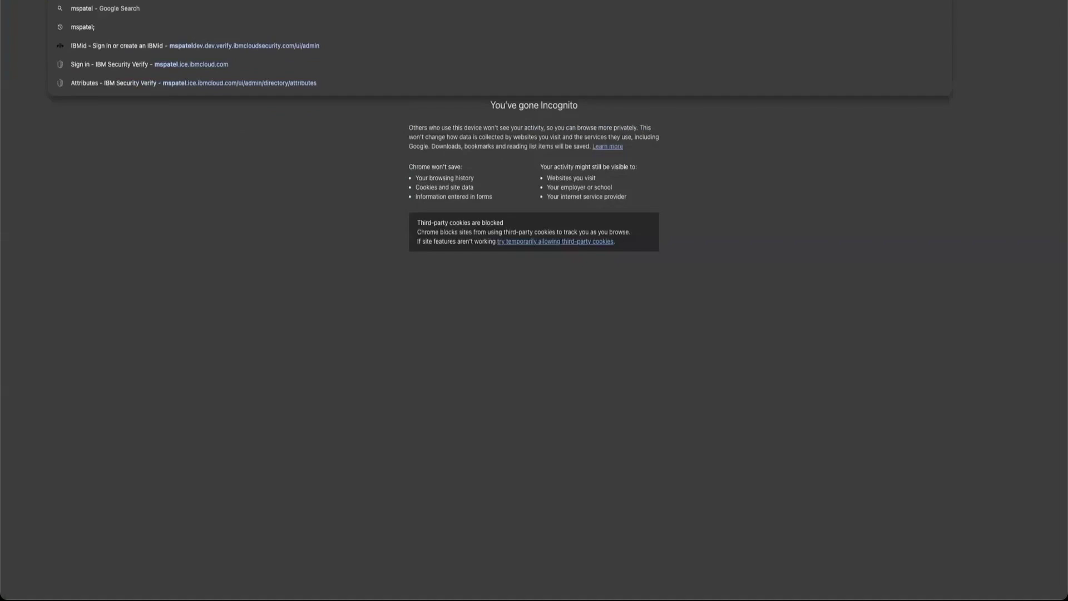
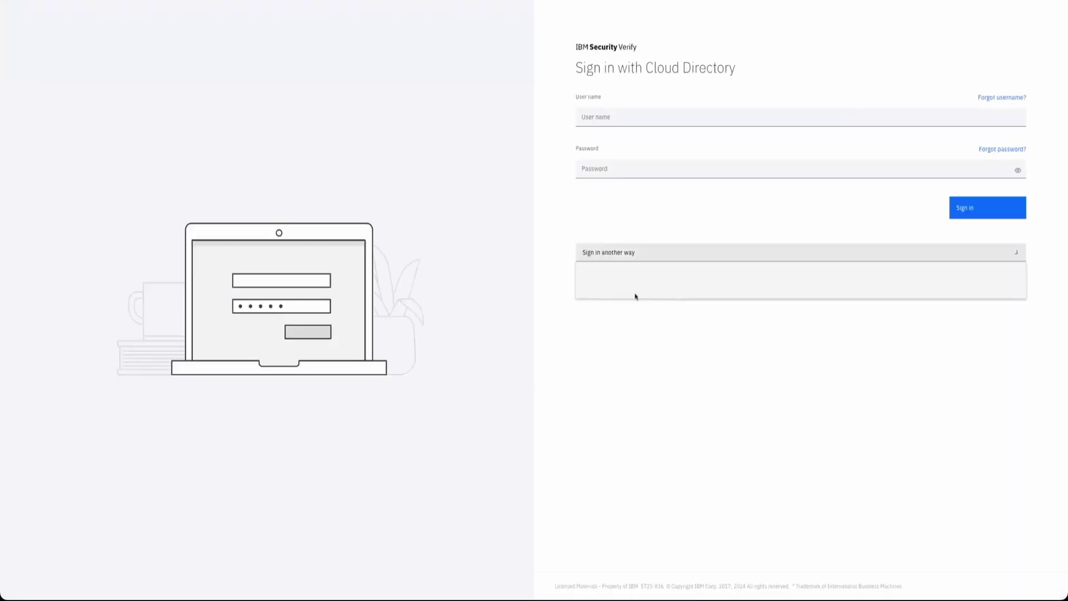
- Sign in with the end user's e-mail and a common password, then choose to change it
click(620, 117)
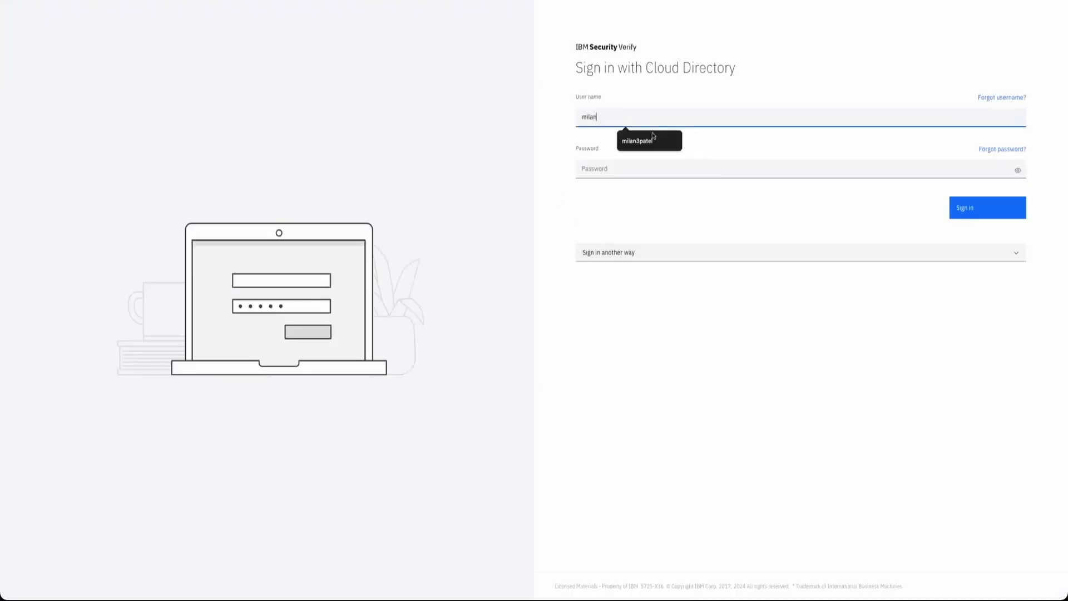
click(645, 140)
text(@gmail.com)
key(Tab)
text(******)
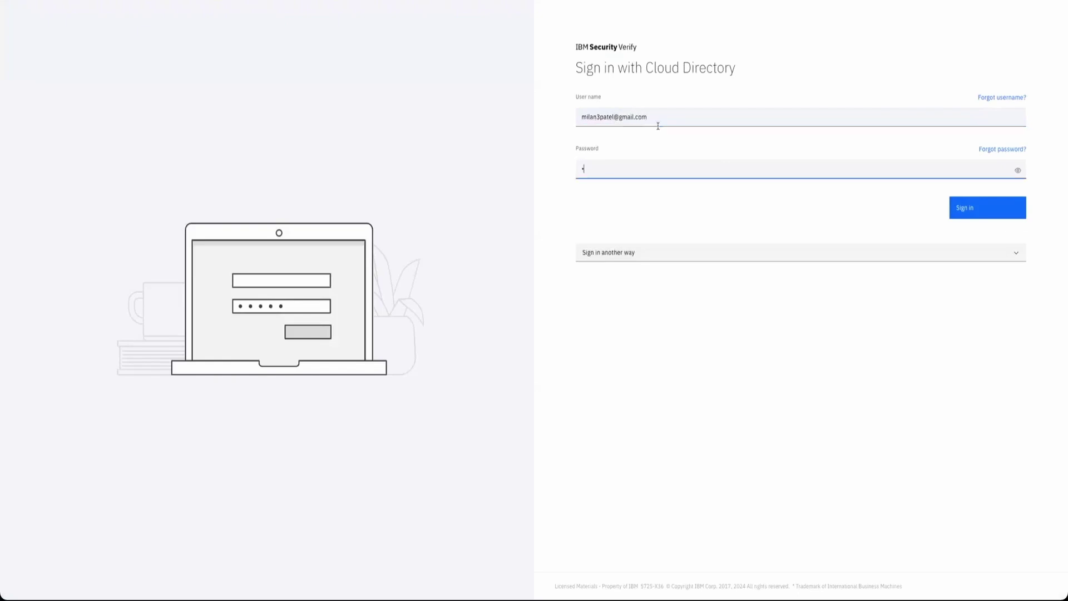
key(Return)
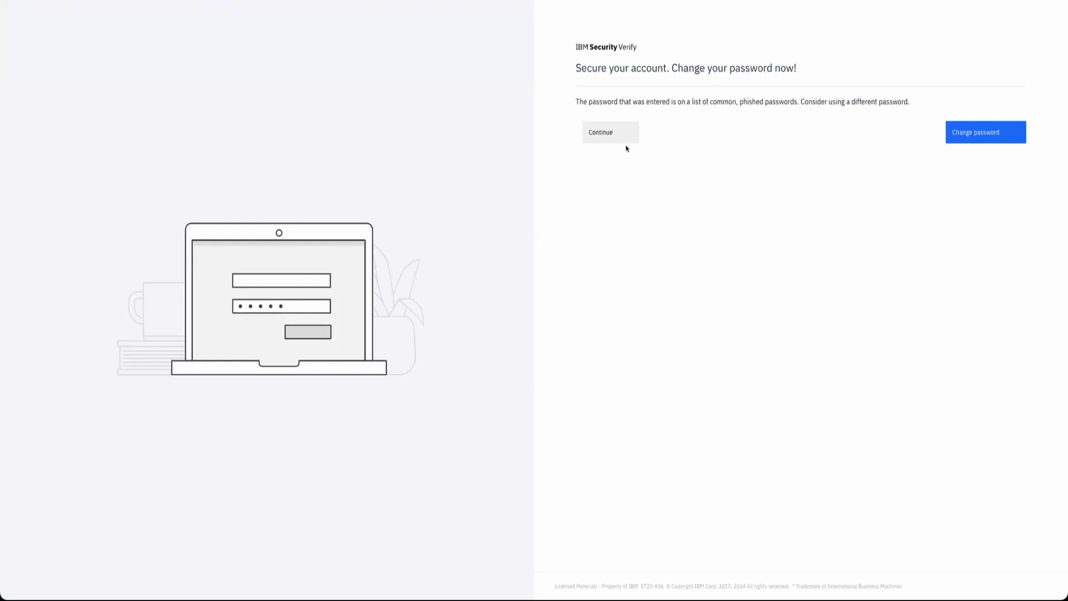
click(1012, 140)
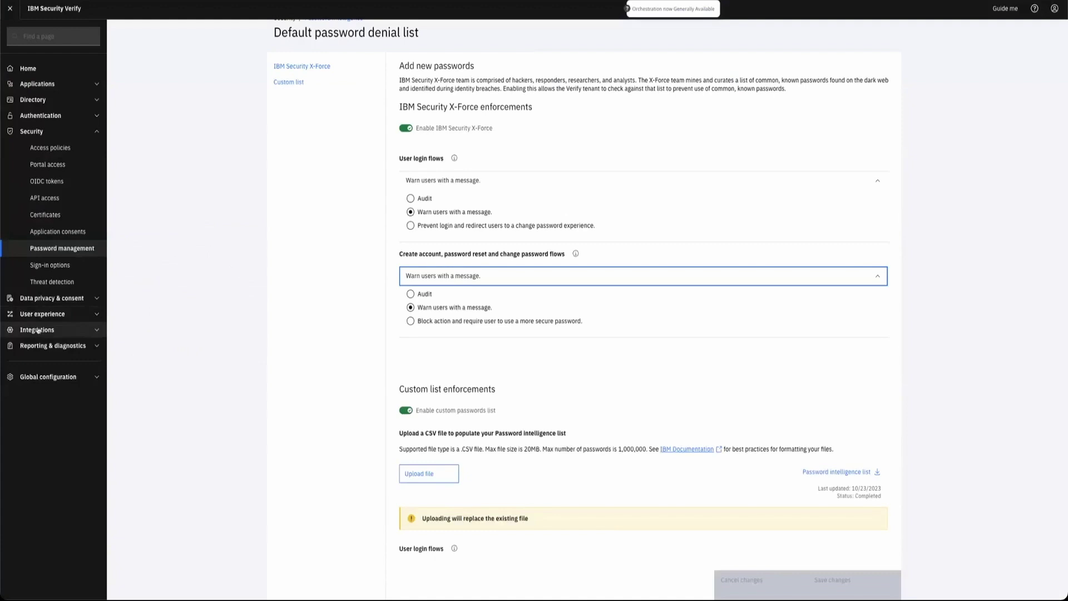
- Open the Password intelligence report and set its start date to 05/16/2024
click(42, 345)
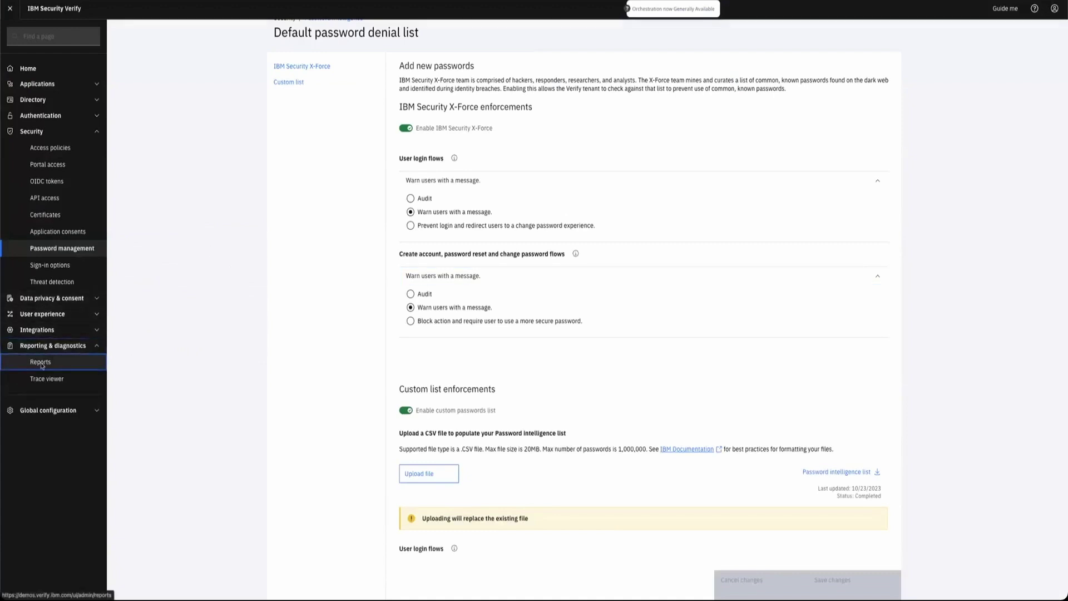
click(41, 362)
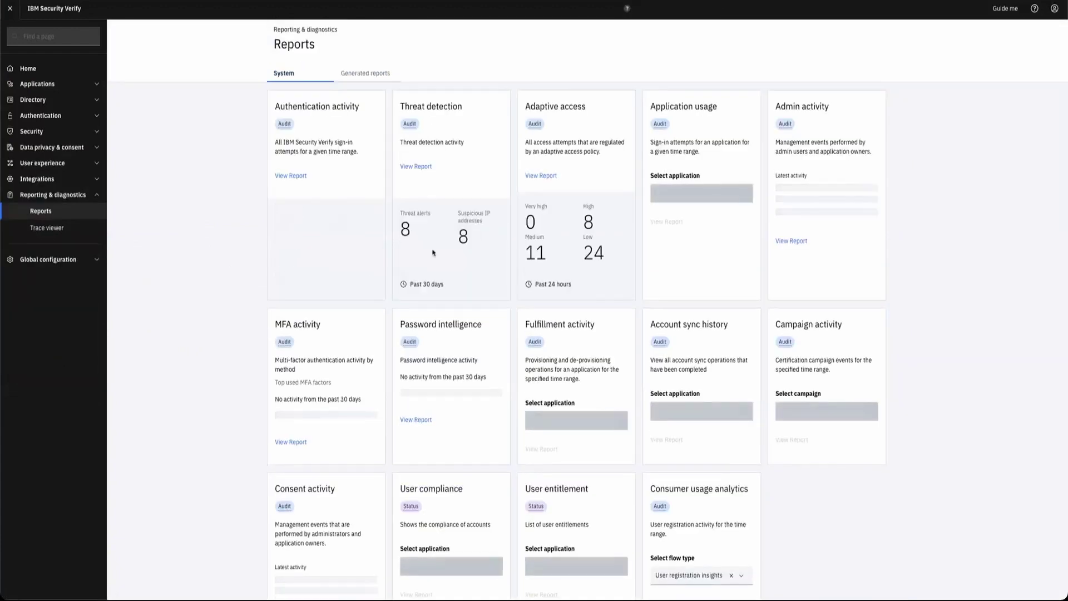
click(417, 420)
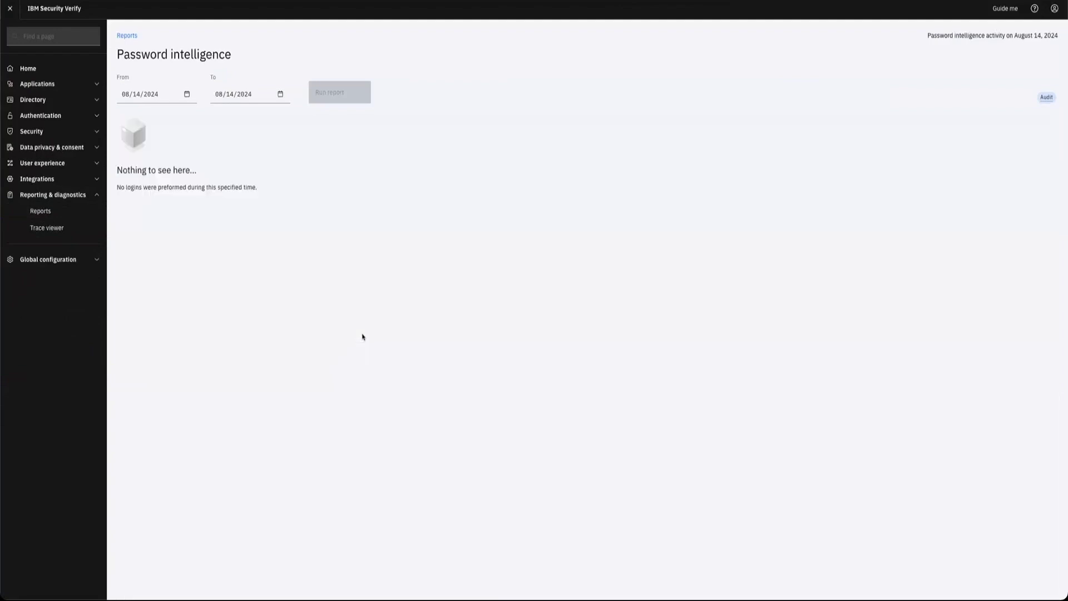
click(162, 94)
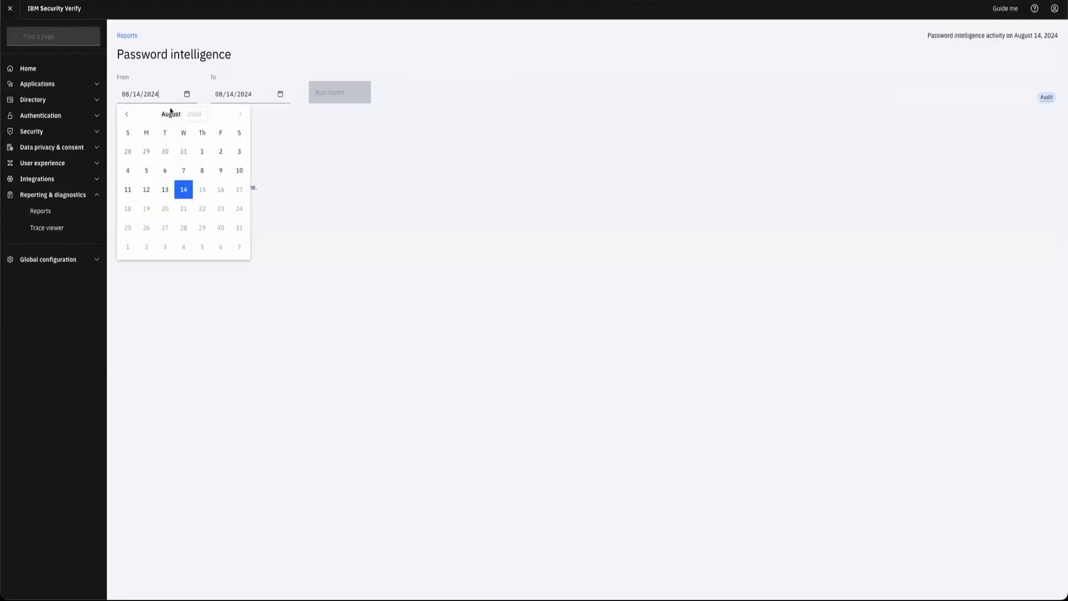
click(128, 114)
click(127, 114)
click(128, 114)
click(202, 189)
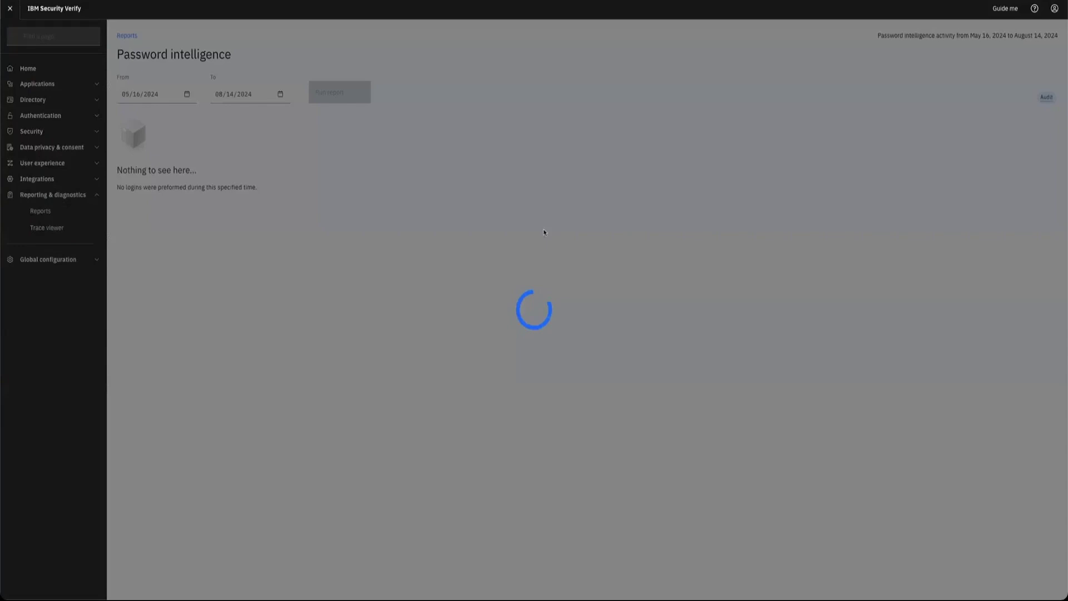
- Scroll through the report results: 6.7k total checks, 99 warnings, 263 enforced
scroll(452, 300, down, 3)
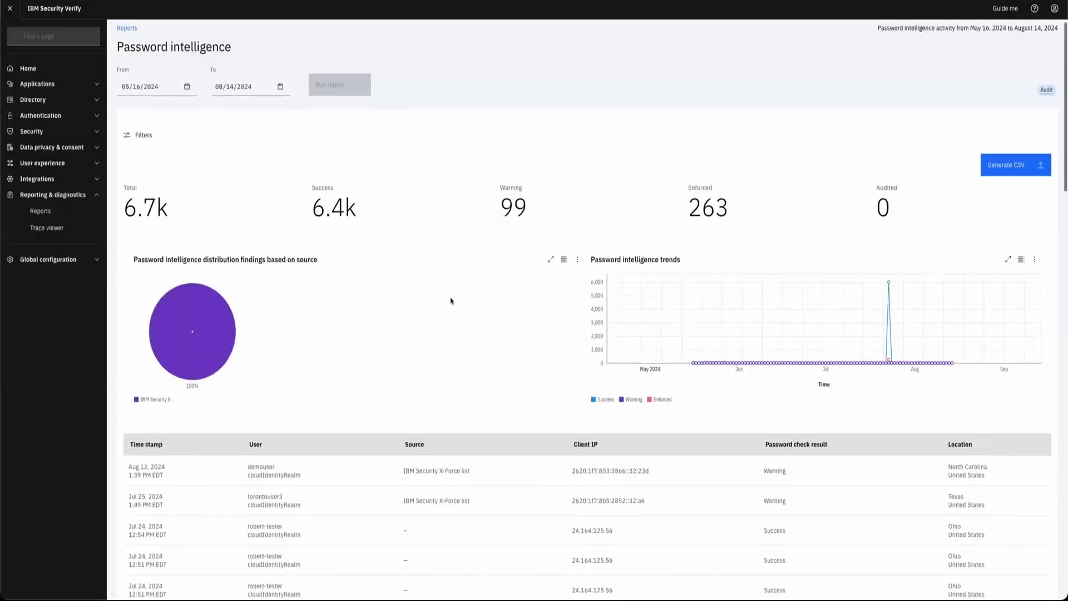
scroll(451, 289, up, 2)
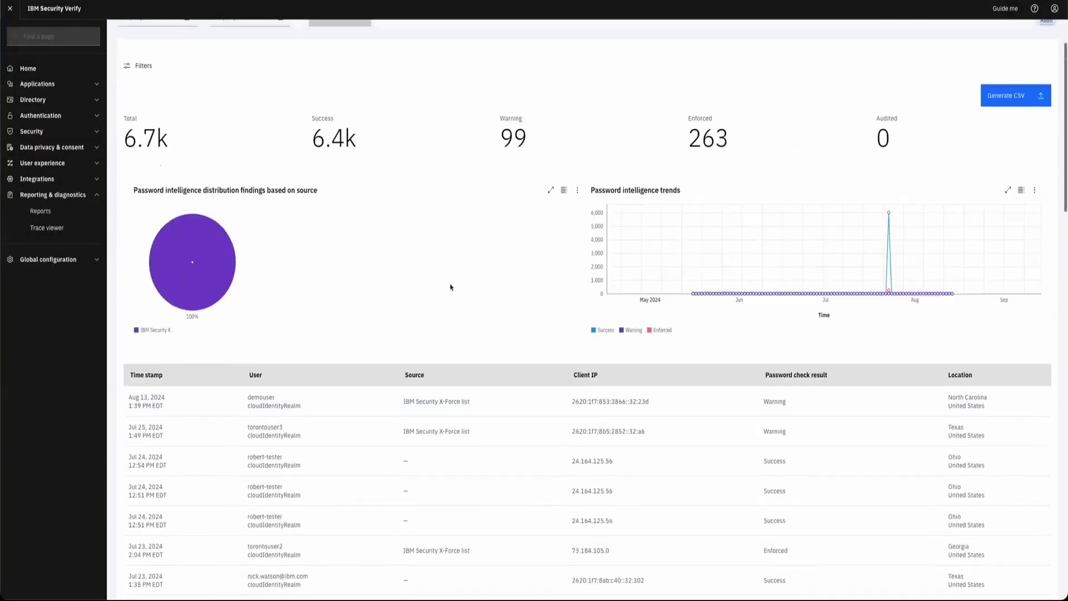
scroll(450, 287, up, 1)
scroll(451, 287, down, 8)
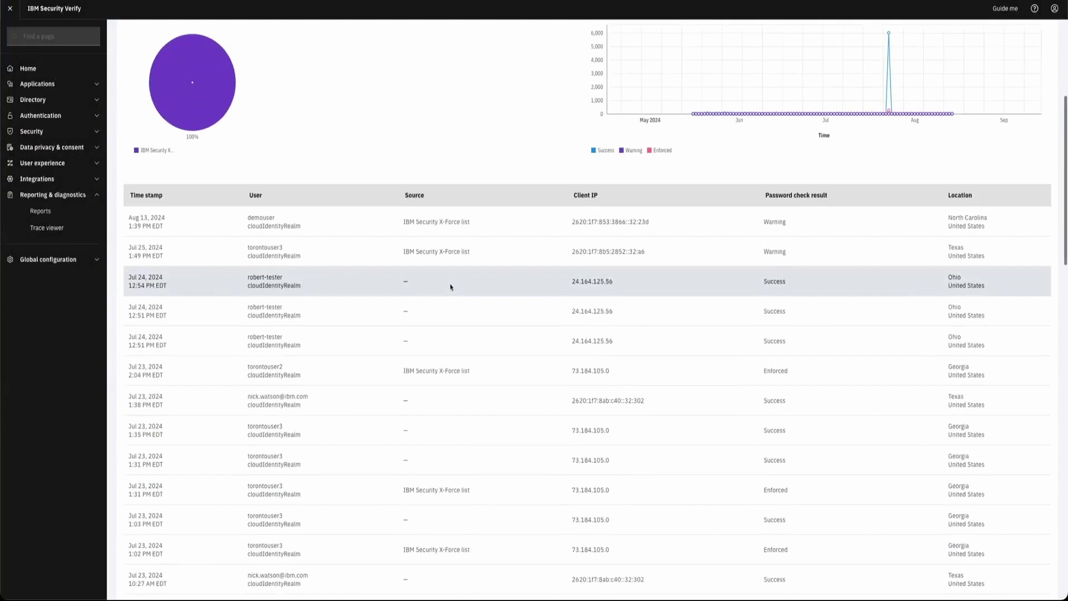
scroll(451, 287, down, 8)
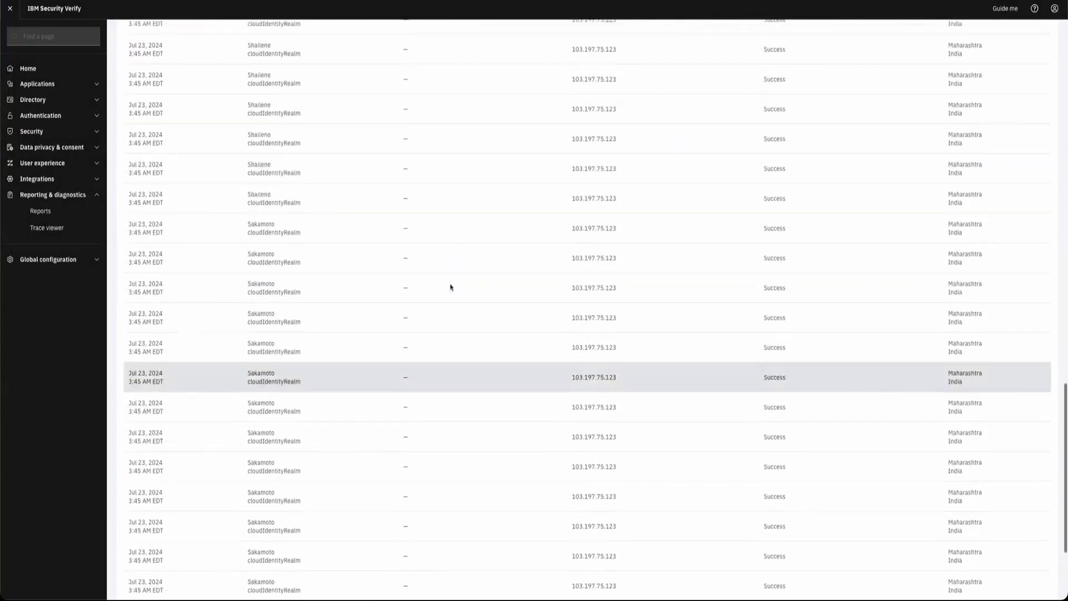
scroll(450, 287, up, 15)
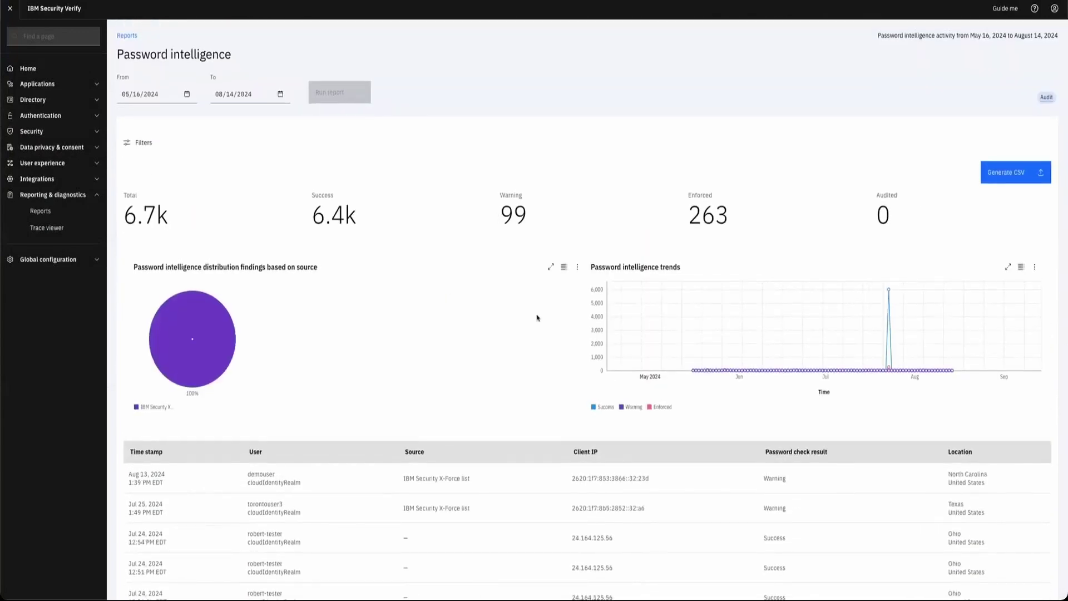
scroll(446, 415, down, 15)
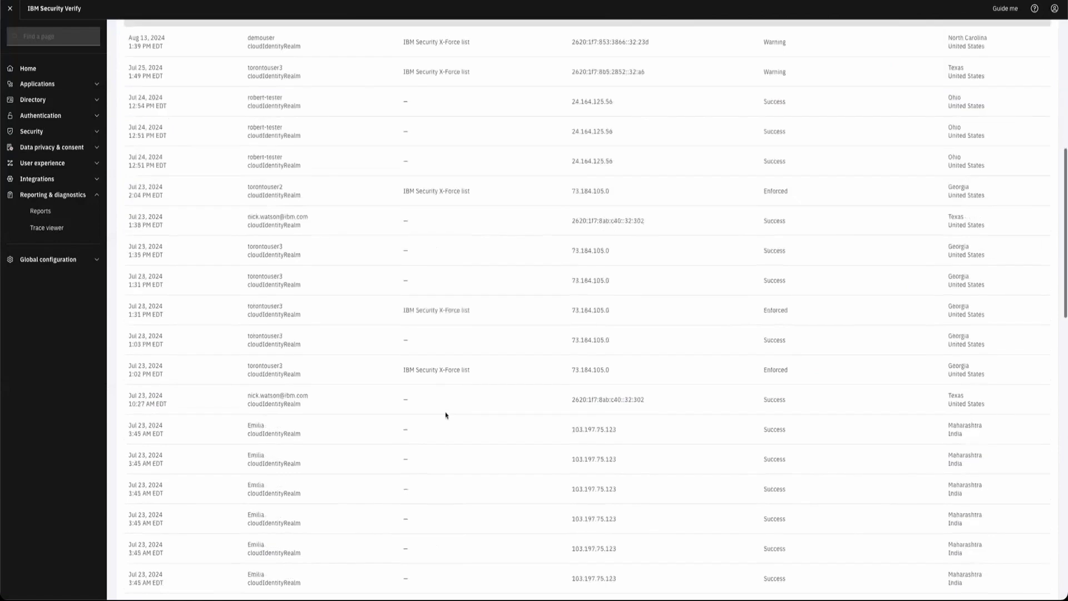
scroll(445, 415, up, 12)
scroll(446, 415, up, 3)
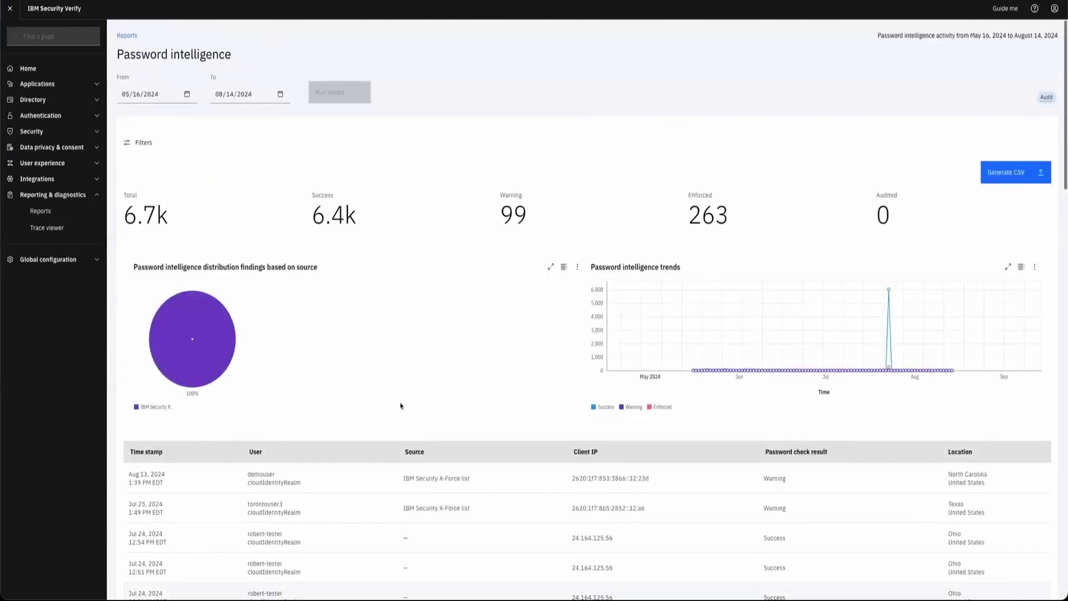
- Go back Home to show the My apps launchpad with the two custom applications
click(28, 69)
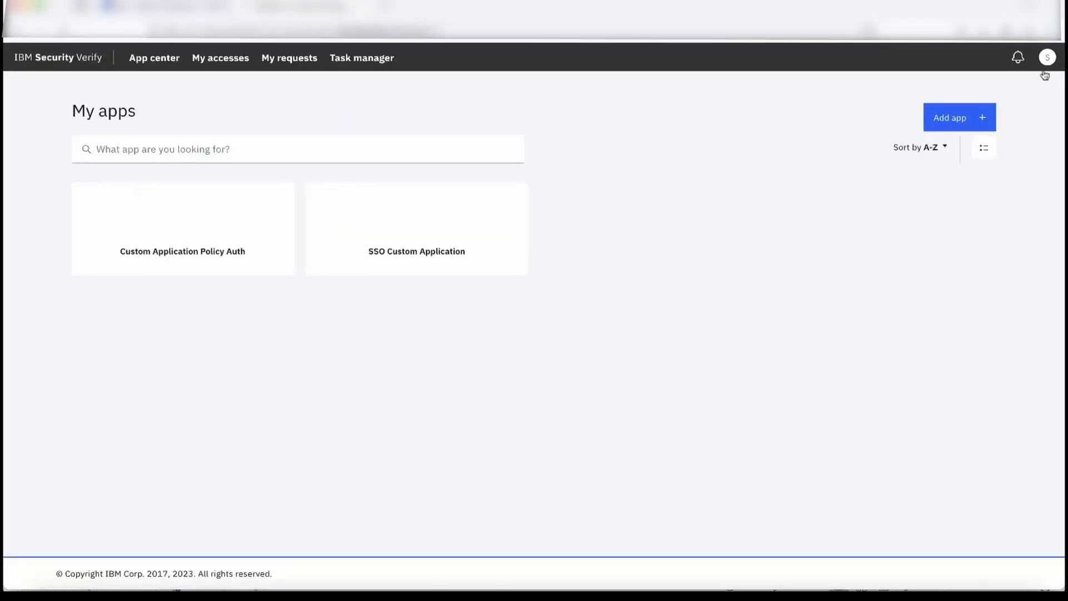
- Switch from the user launchpad to the admin console and expand the Security section
click(1047, 57)
click(949, 152)
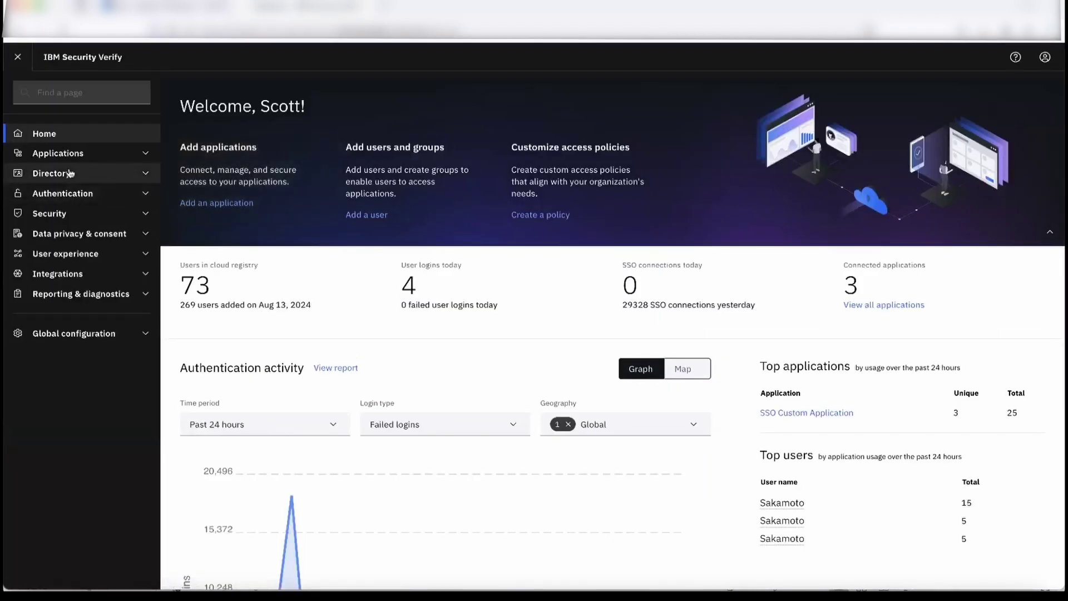
click(77, 217)
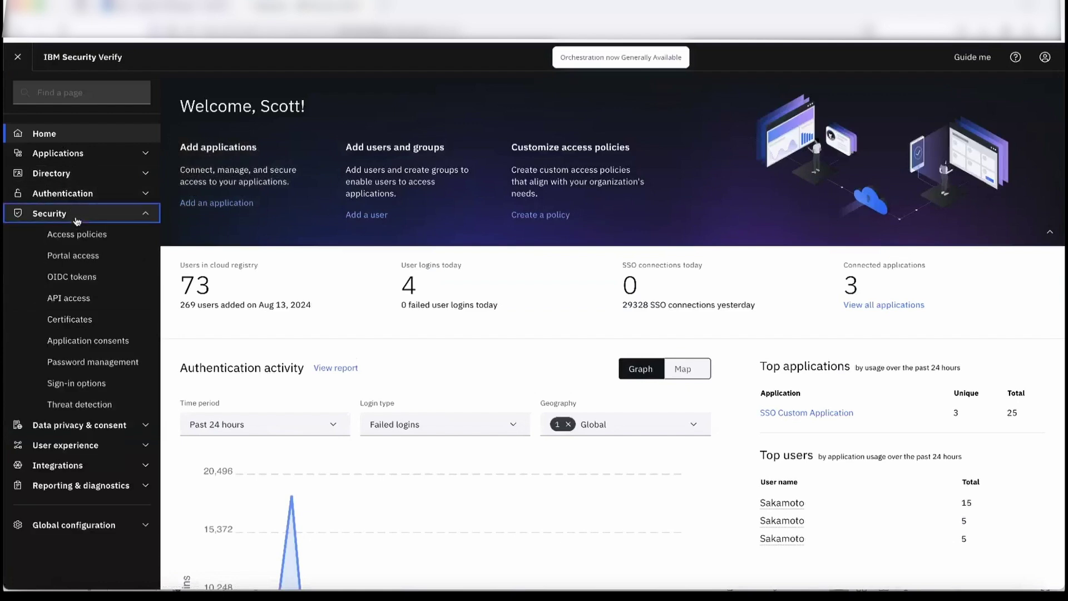
- In Threat detection, create a policy named 'Threat remediation policy' with the default theme
click(95, 403)
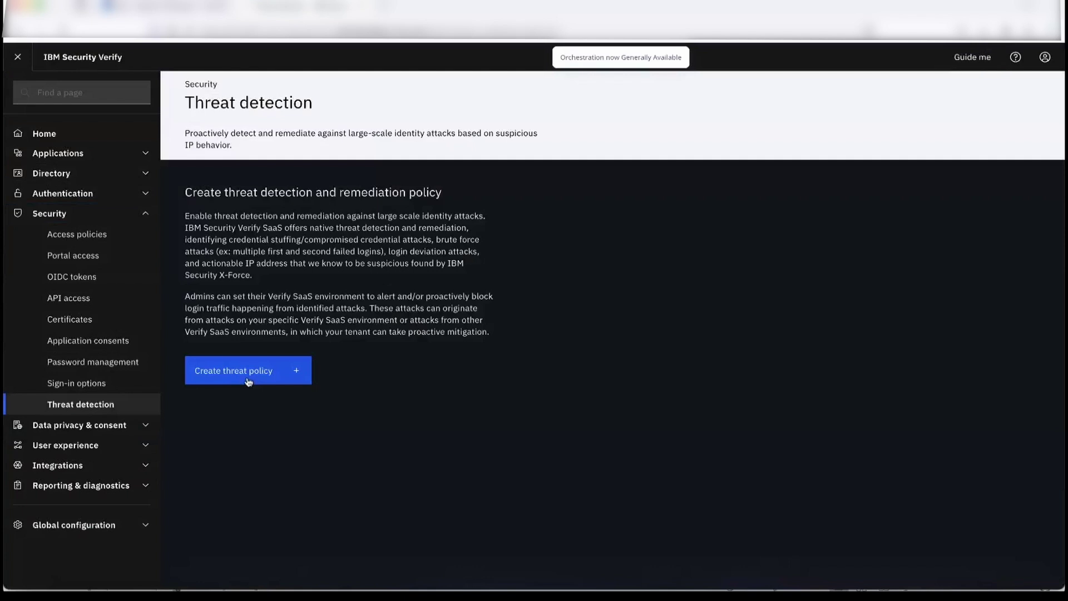
click(301, 370)
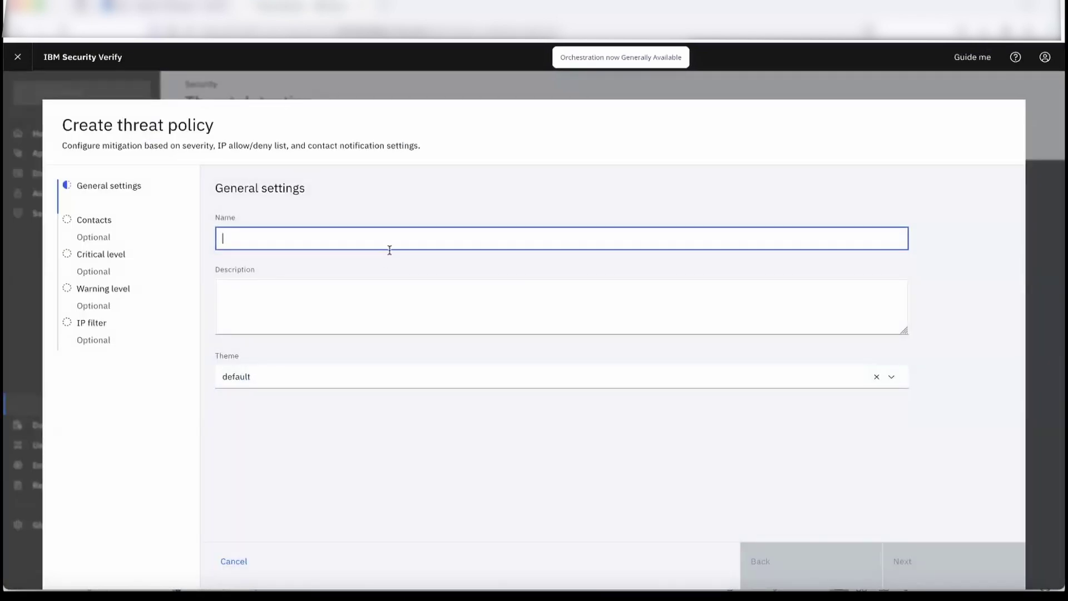
text(THreat)
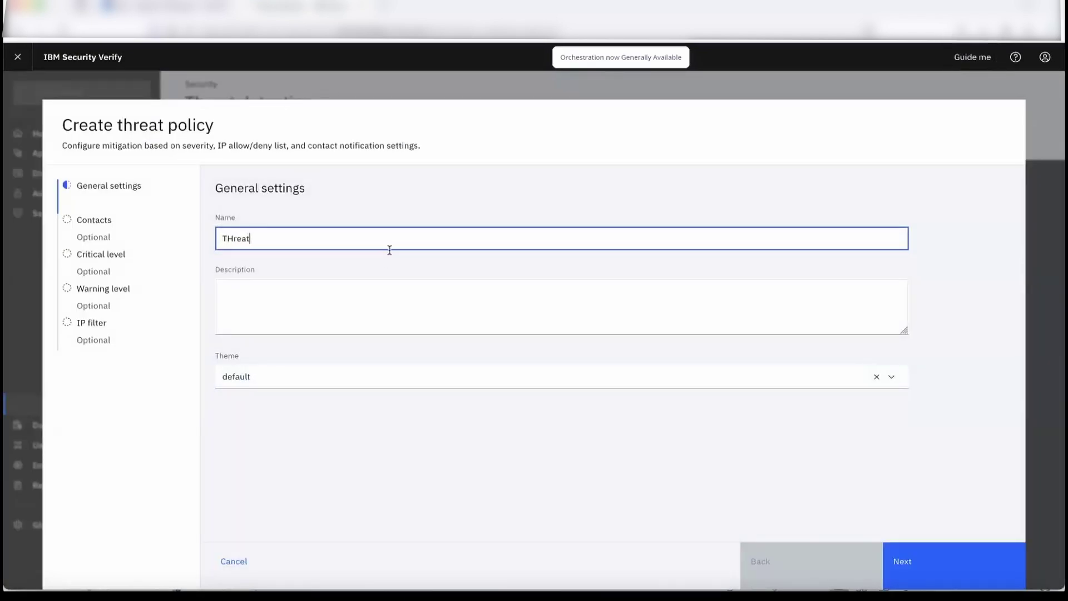
key(BackSpace)
key(BackSpace)
key(BackSpace)
key(BackSpace)
key(BackSpace)
text(hreat remediation policy)
click(357, 306)
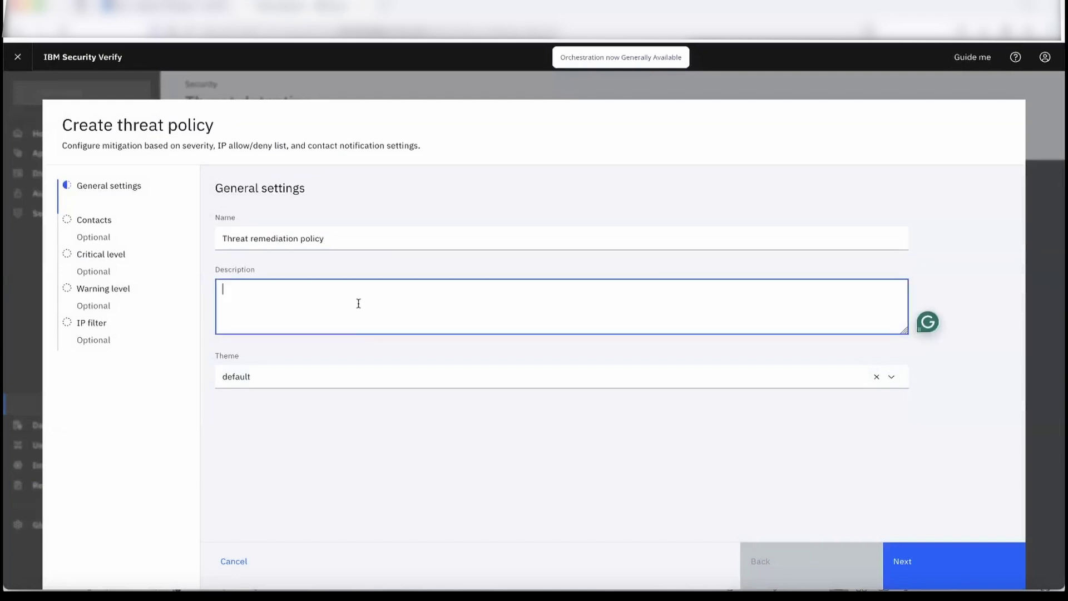
click(352, 375)
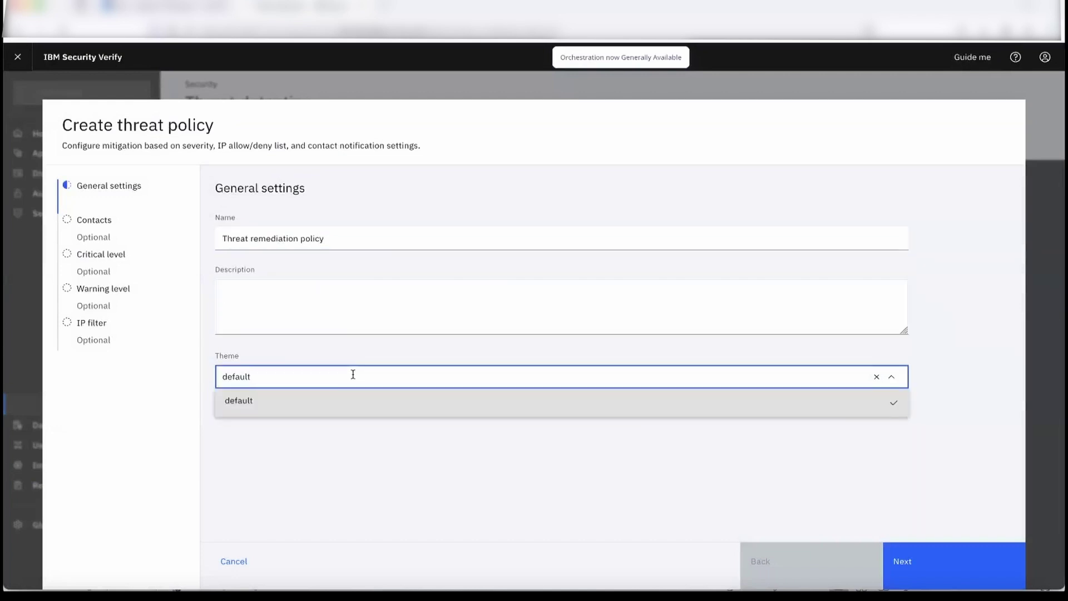
click(374, 465)
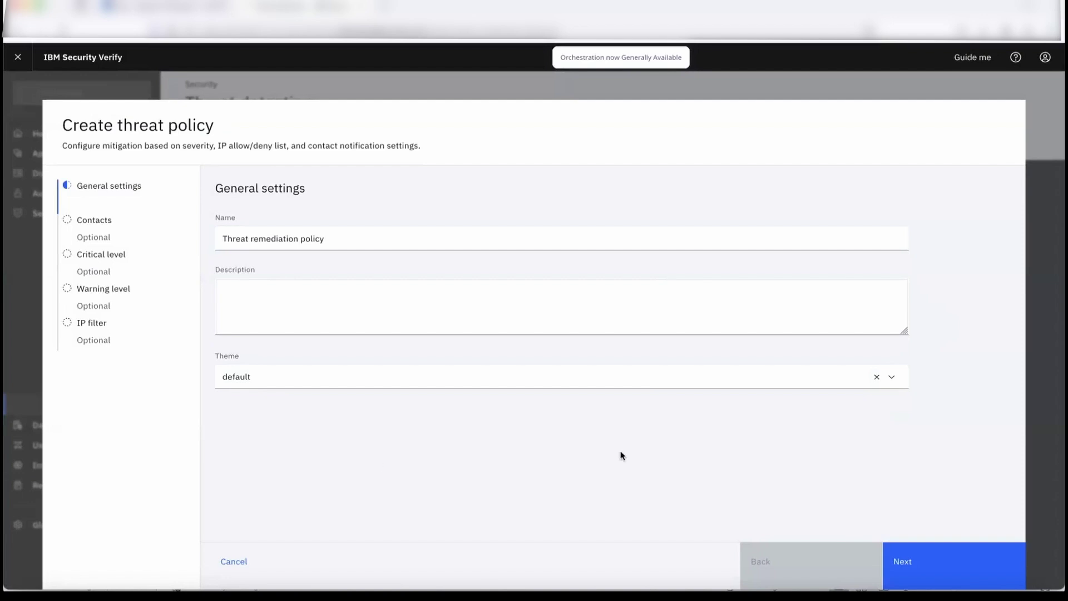
- Add the admin group (3 users) as alert contacts and continue to the Critical level
click(970, 566)
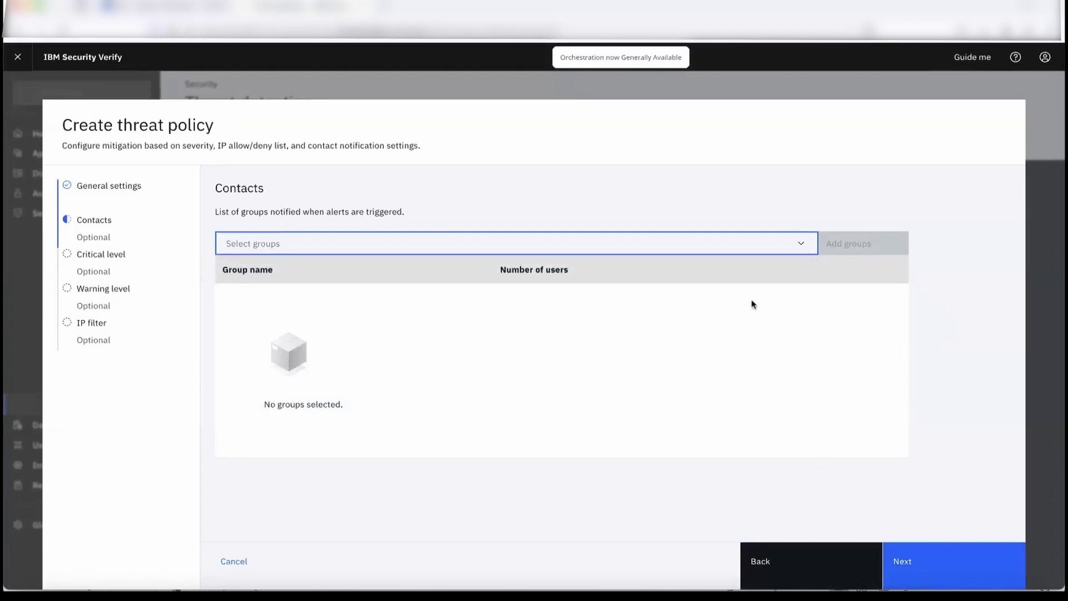
click(804, 247)
click(770, 275)
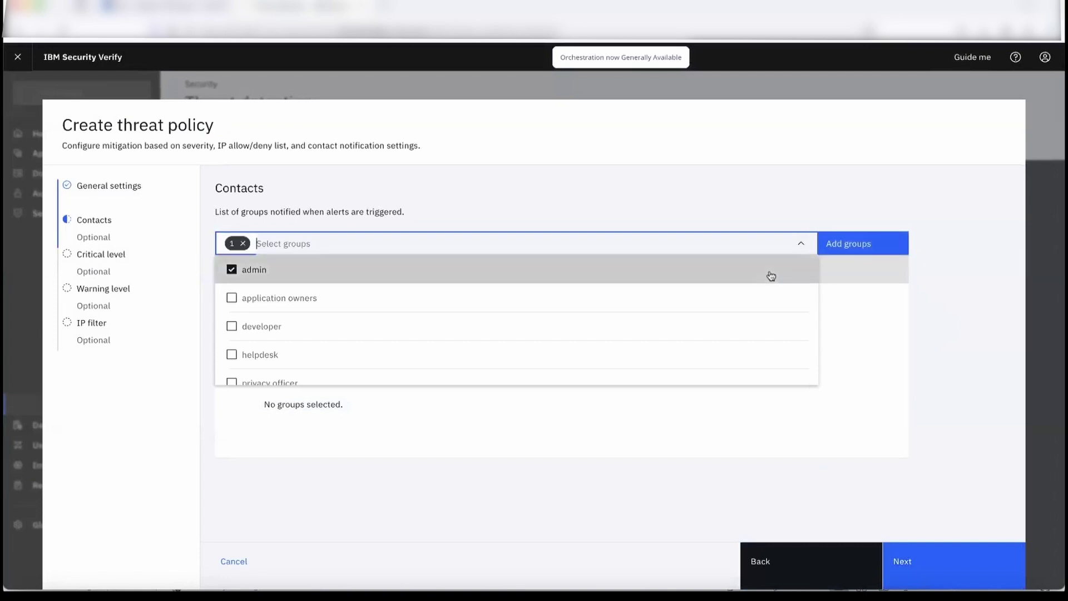
click(881, 247)
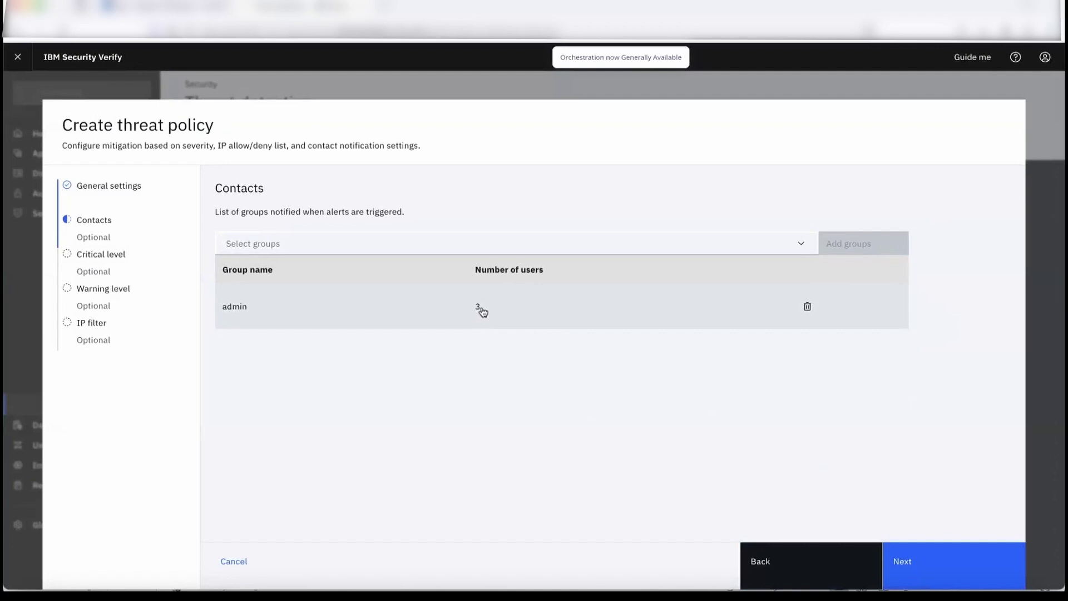
click(926, 564)
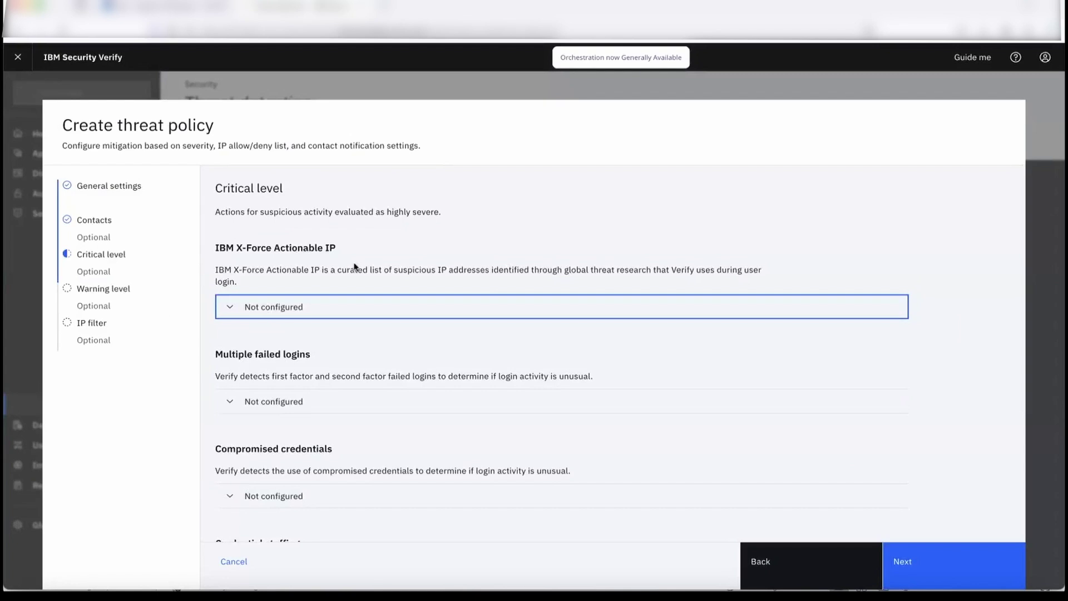
- For critical X-Force Actionable IP threats, enable email notifications and block suspicious traffic for 1 hr
scroll(354, 267, down, 3)
scroll(355, 267, up, 3)
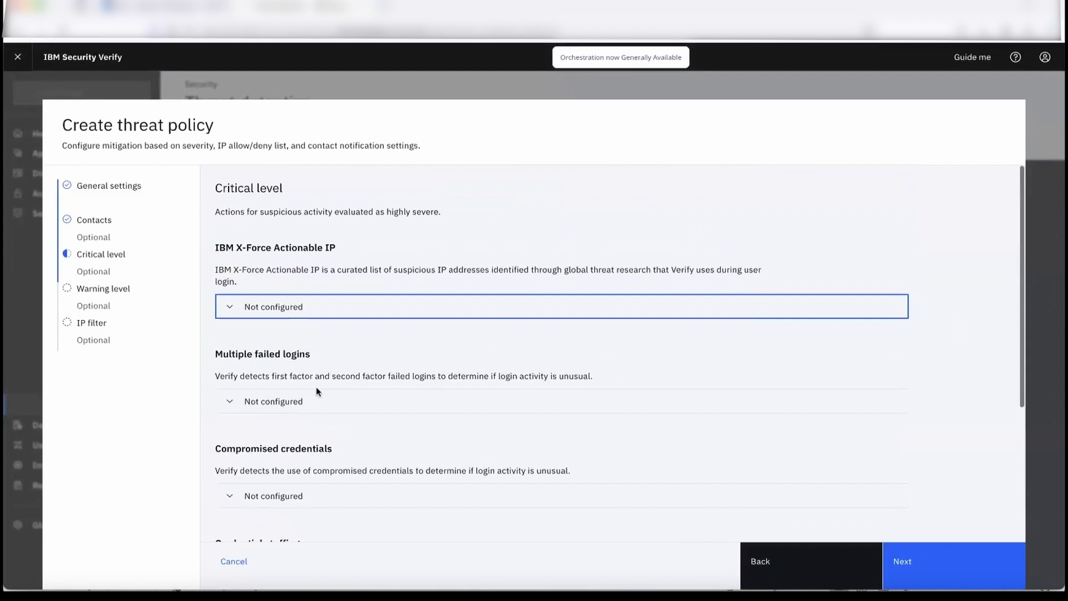
scroll(316, 389, down, 2)
scroll(316, 392, down, 2)
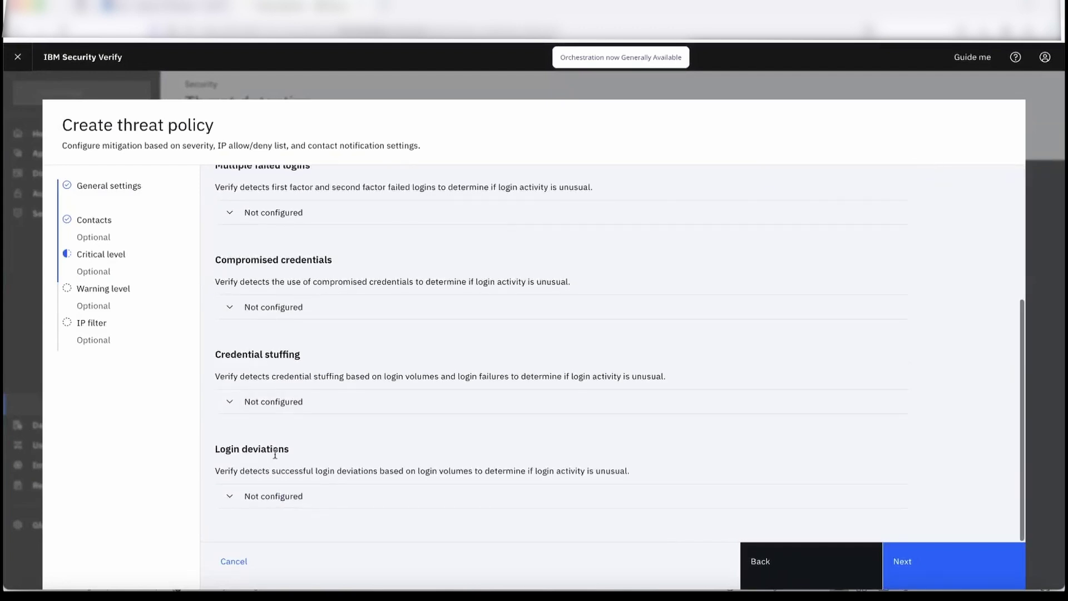
scroll(273, 455, up, 3)
scroll(272, 455, up, 1)
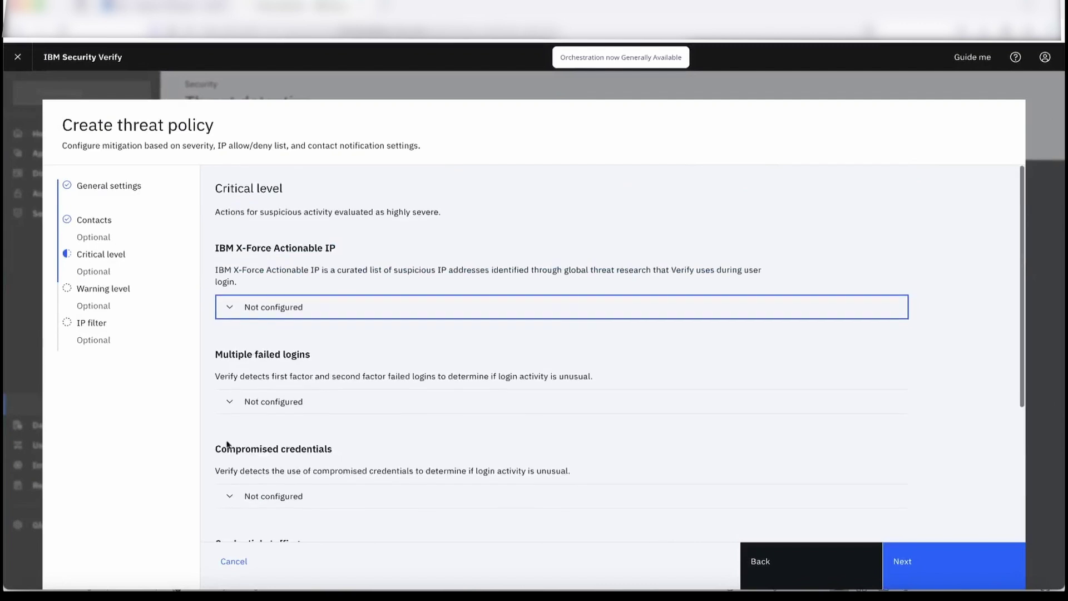
click(240, 313)
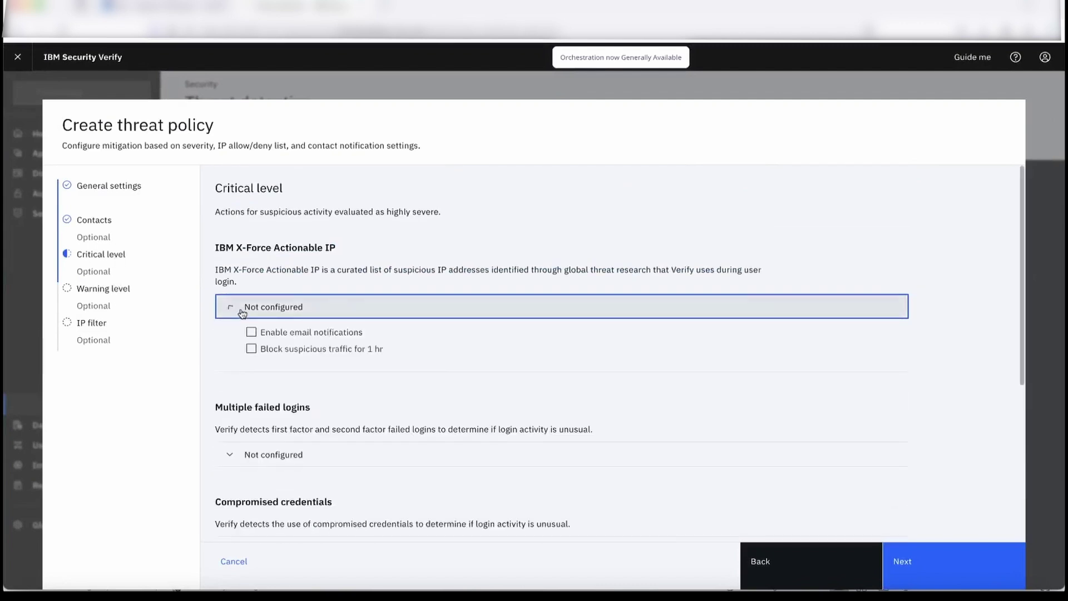
click(354, 332)
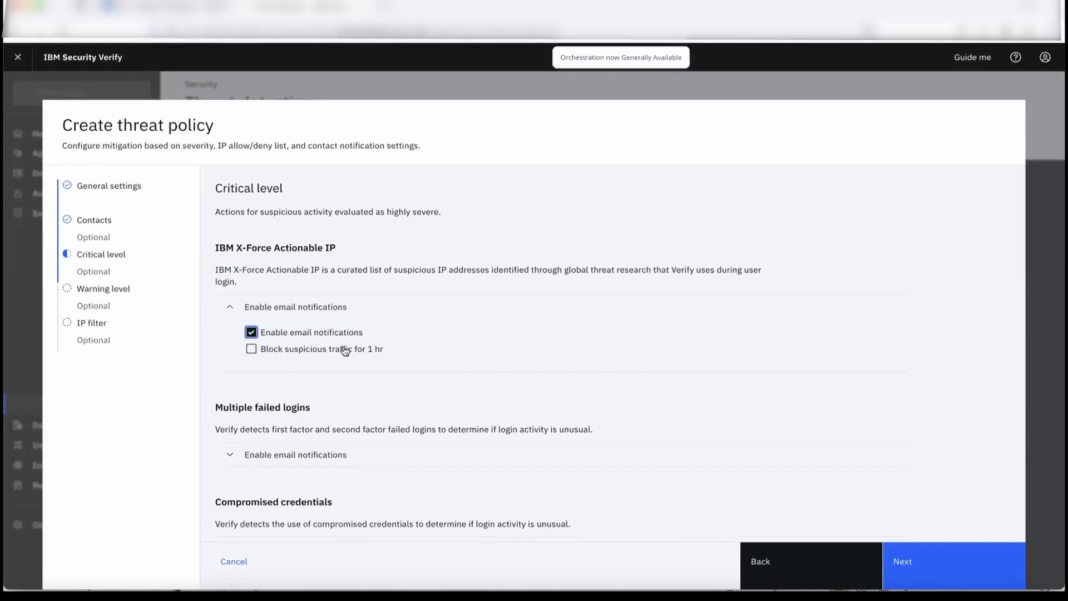
click(344, 350)
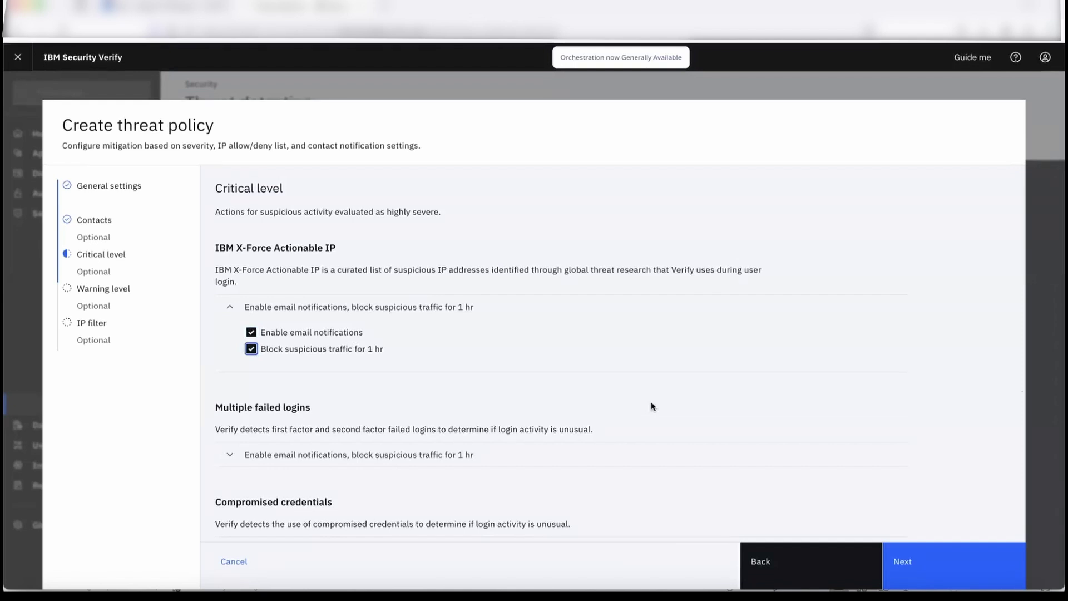
scroll(652, 406, down, 1)
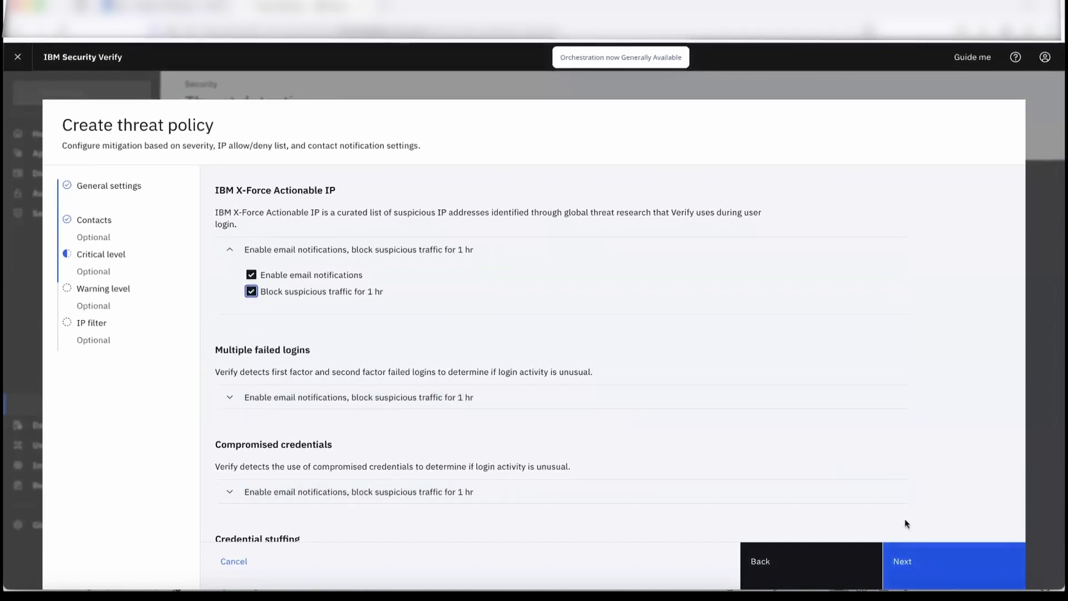
scroll(897, 445, down, 3)
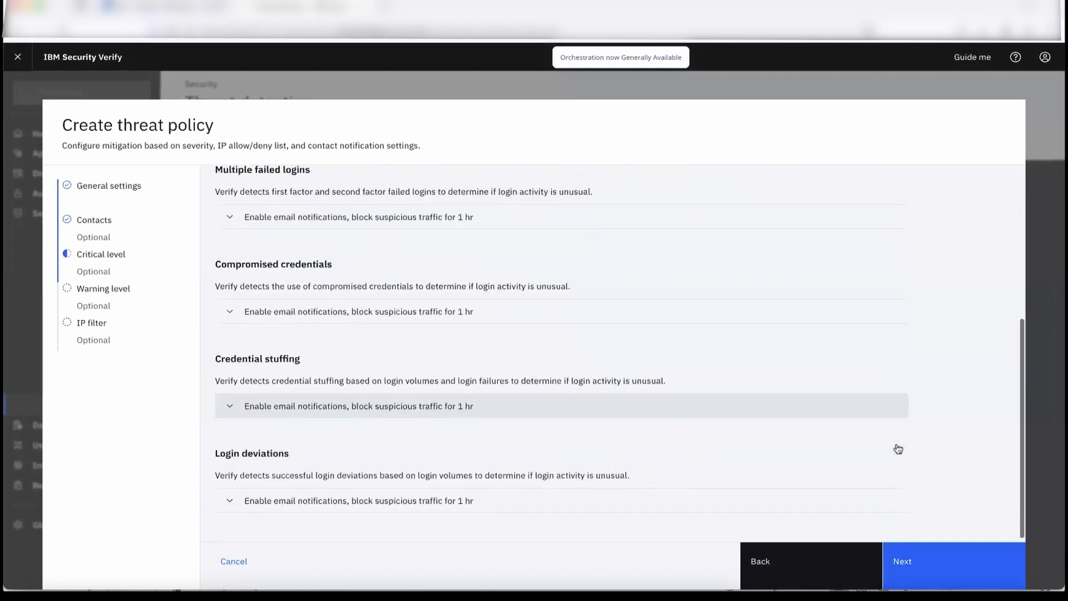
click(919, 562)
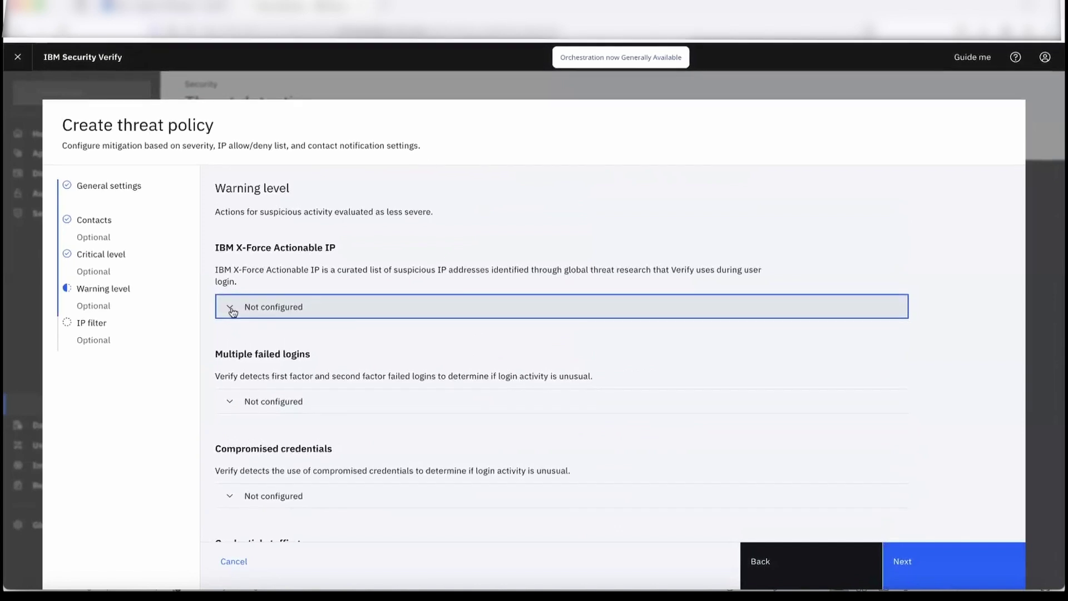
- Enable email notifications only for warning-level X-Force Actionable IP threats
click(232, 310)
click(340, 334)
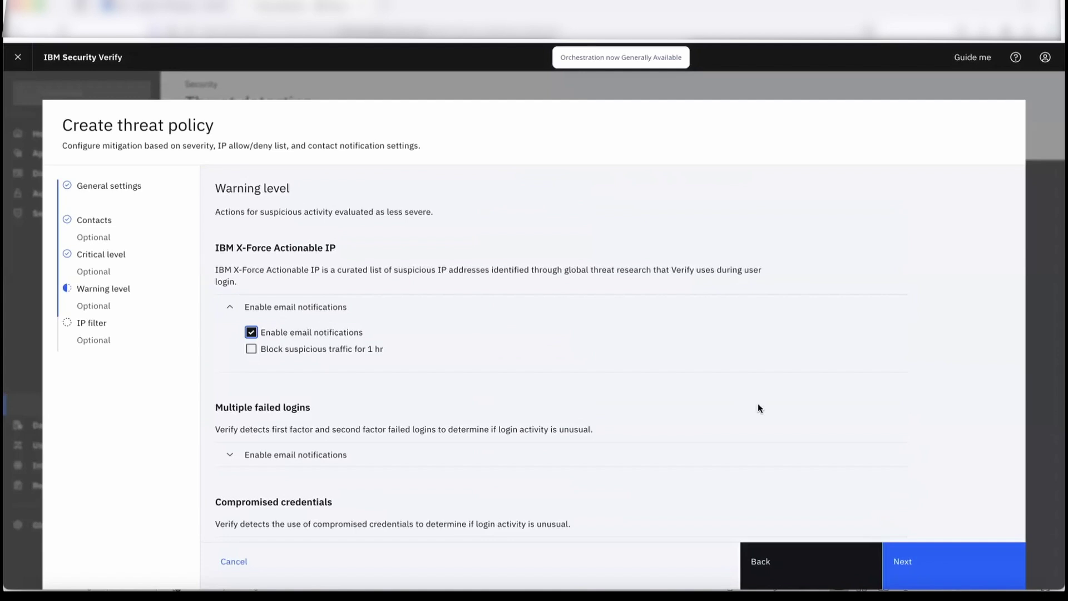
scroll(757, 404, down, 3)
scroll(757, 404, down, 1)
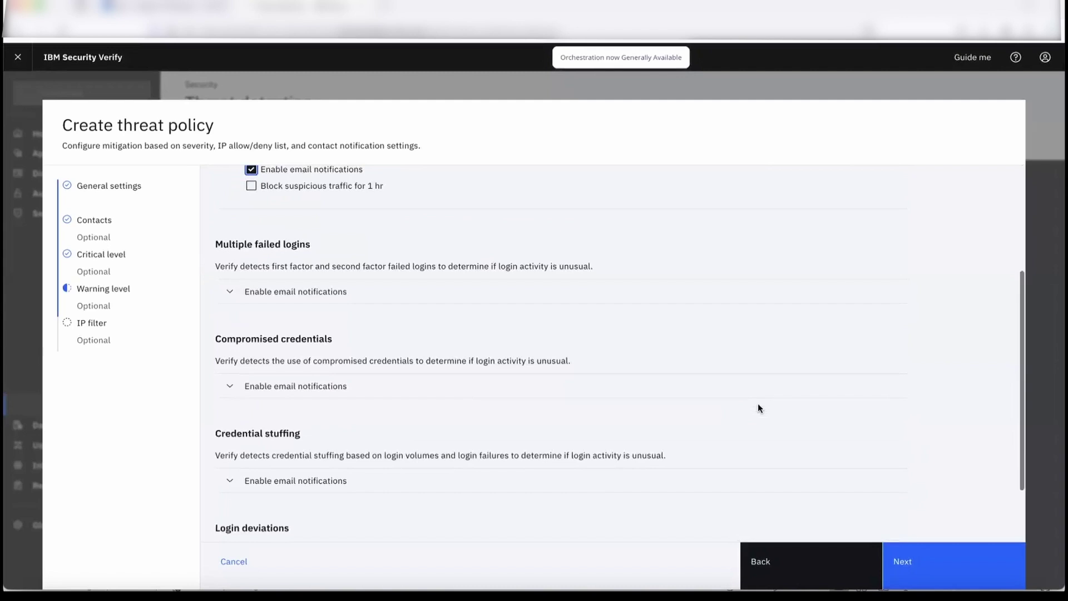
scroll(757, 408, up, 3)
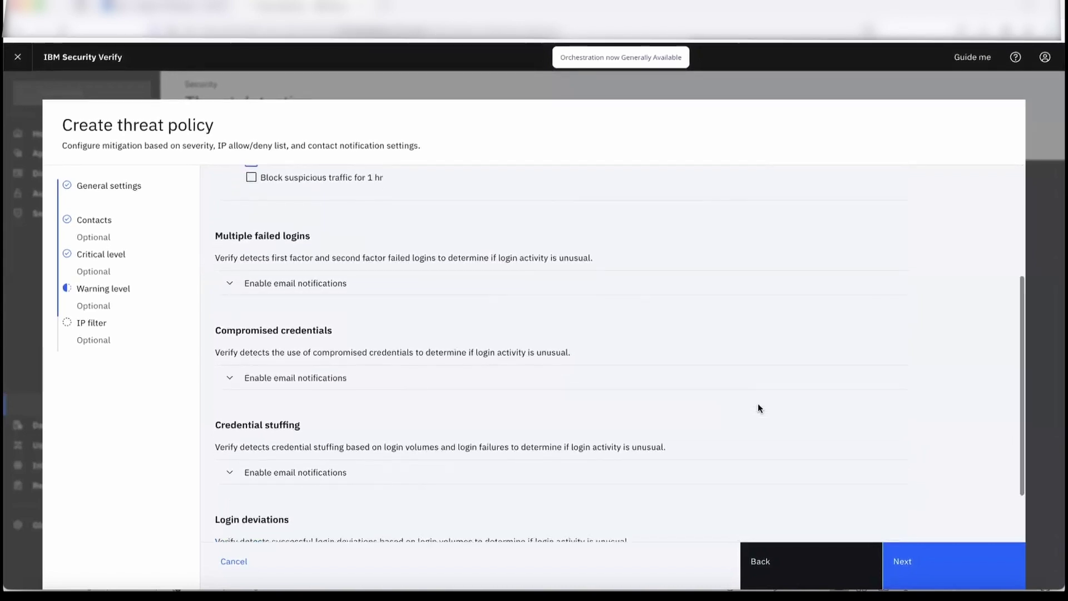
click(938, 571)
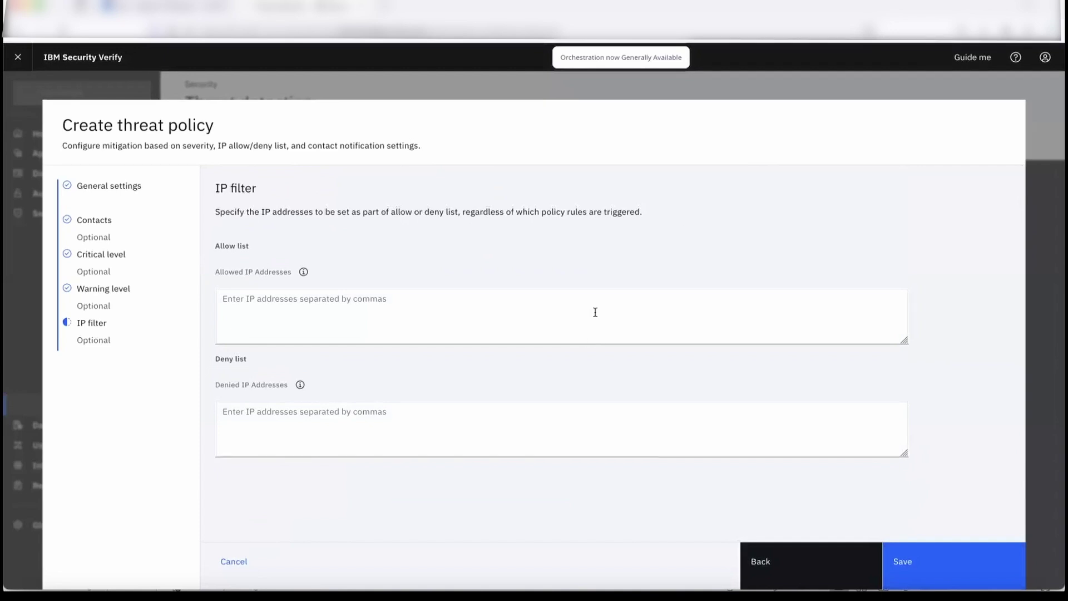
- Save the policy with the Allowed and Denied IP address lists left empty
click(595, 312)
click(450, 432)
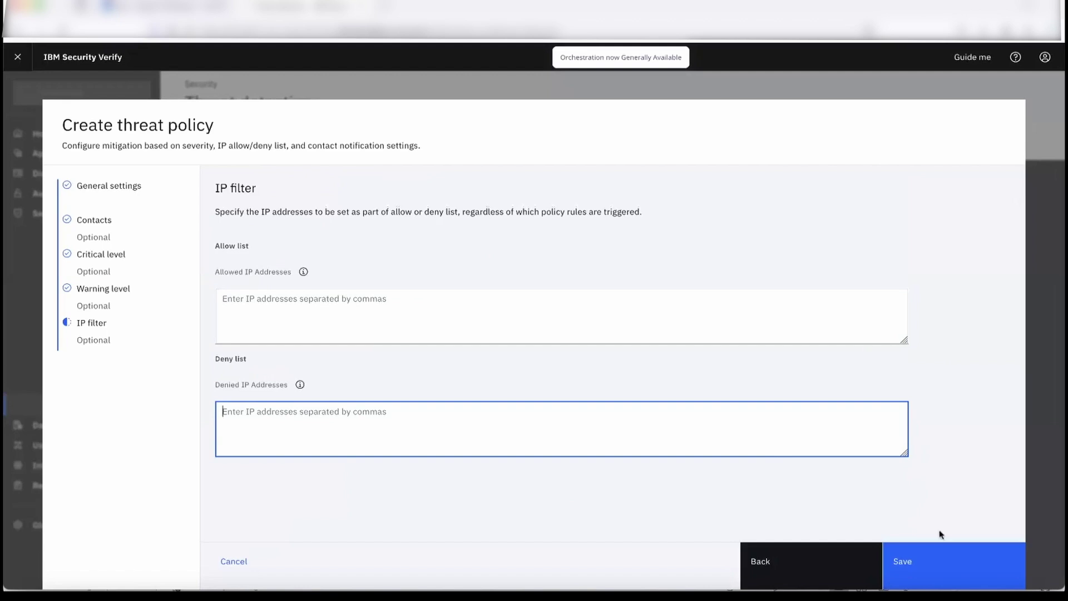
click(991, 584)
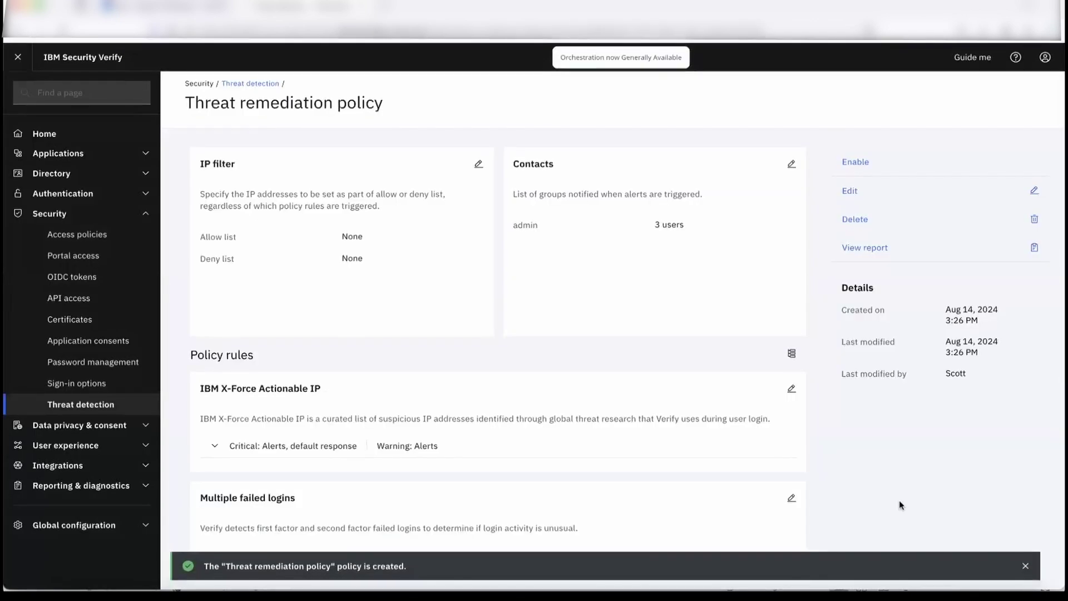
- Enable and confirm the Threat remediation policy, then verify it shows as Active in Threat detection
click(891, 163)
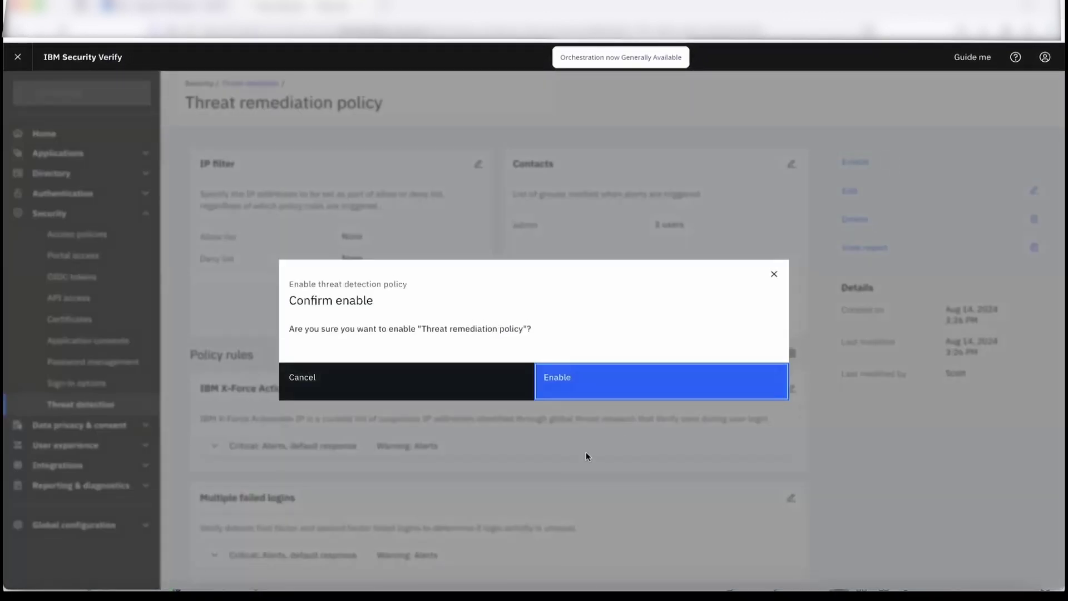
click(597, 386)
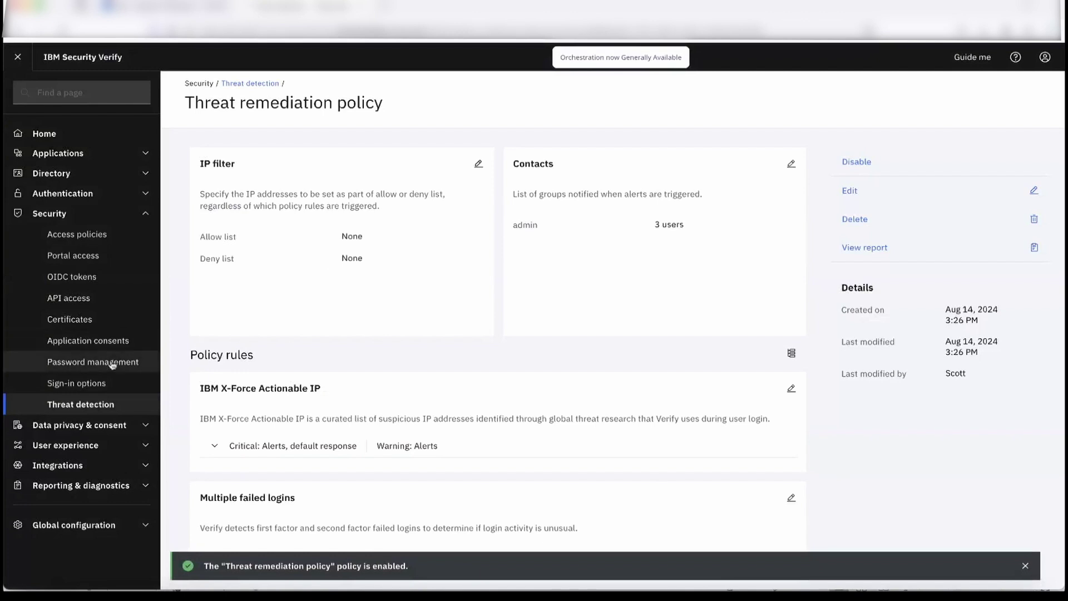
click(106, 410)
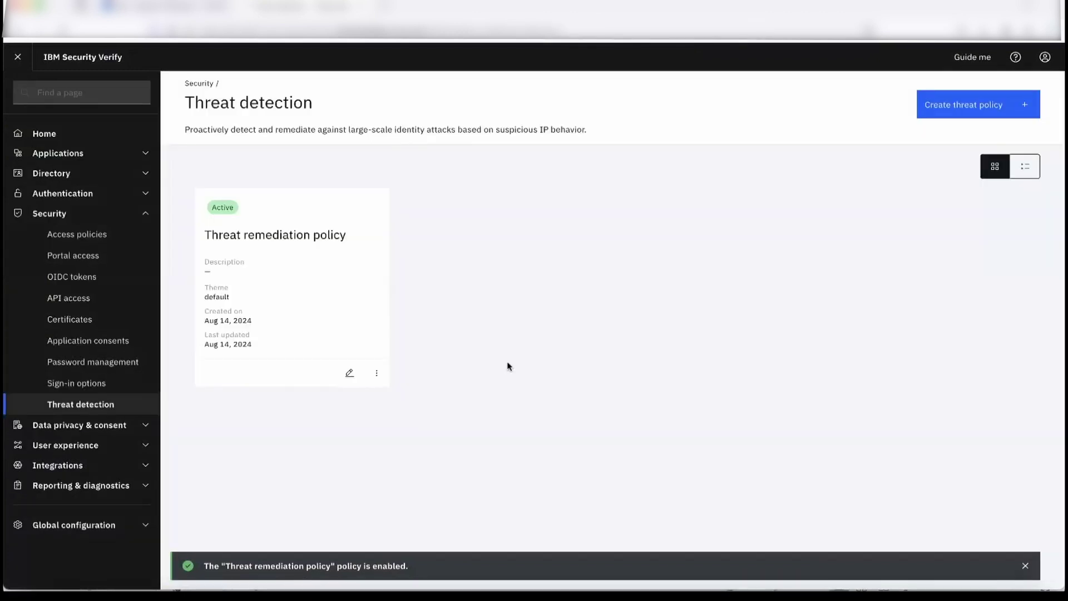
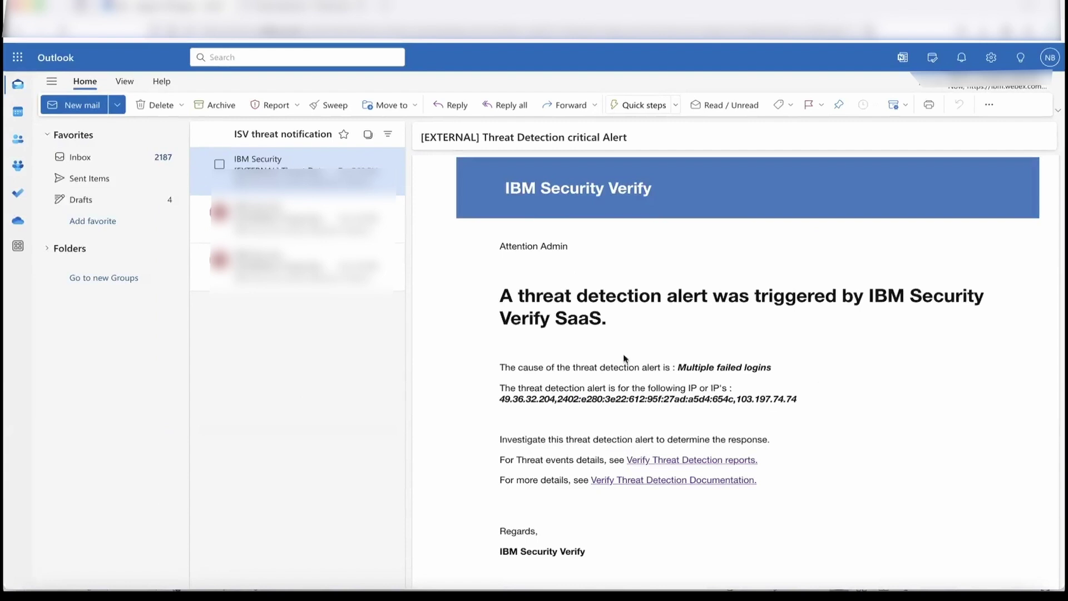
- Highlight the Multiple failed logins cause and suspicious IP 49.36.32.204 in the threat report
scroll(641, 367, down, 1)
scroll(641, 367, down, 1)
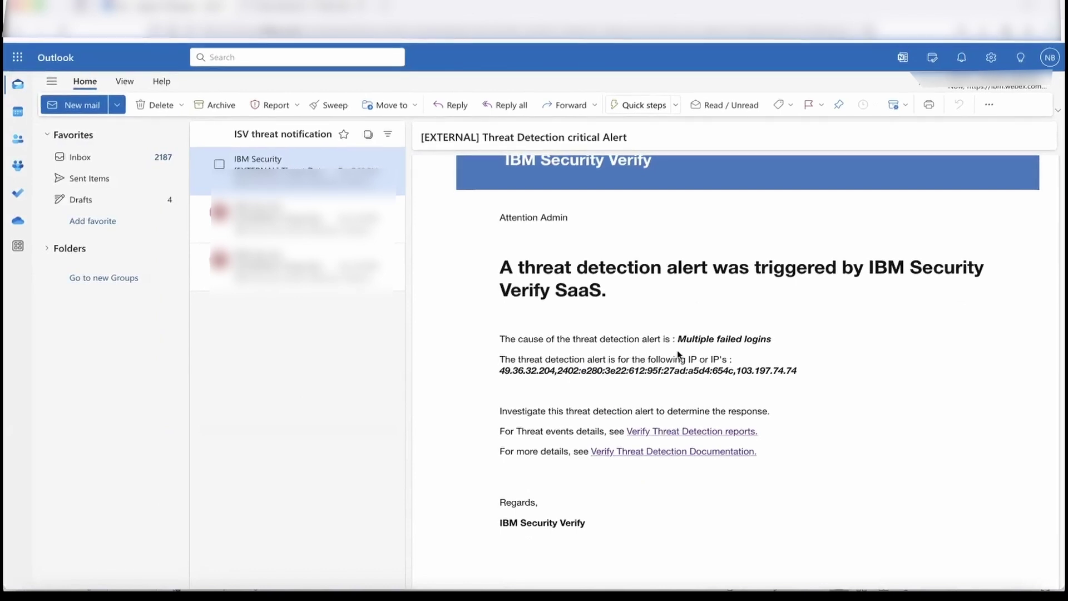
scroll(678, 355, down, 2)
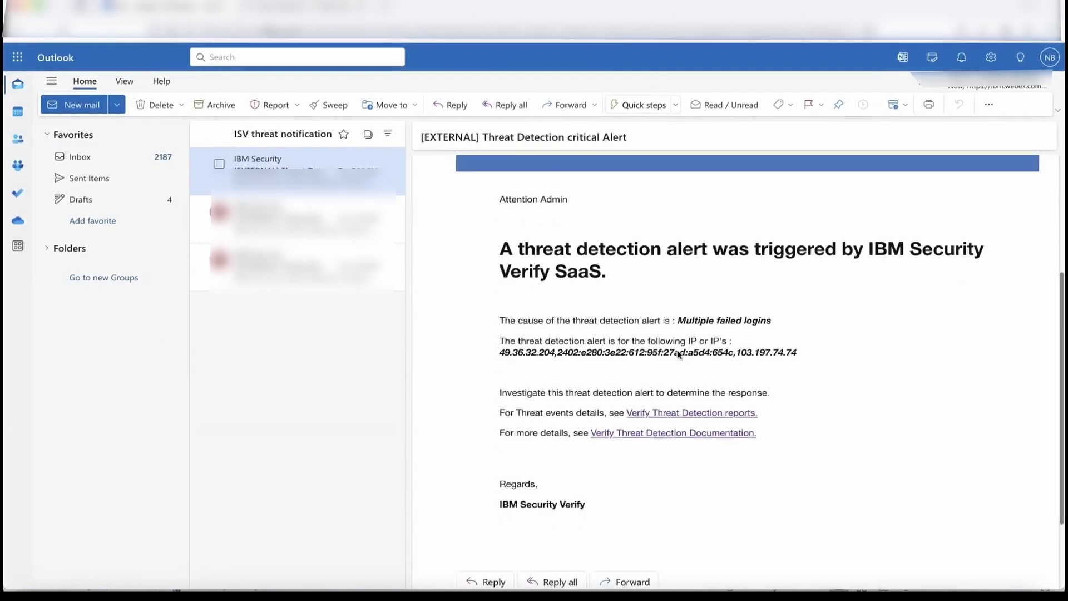
drag(679, 321, 775, 327)
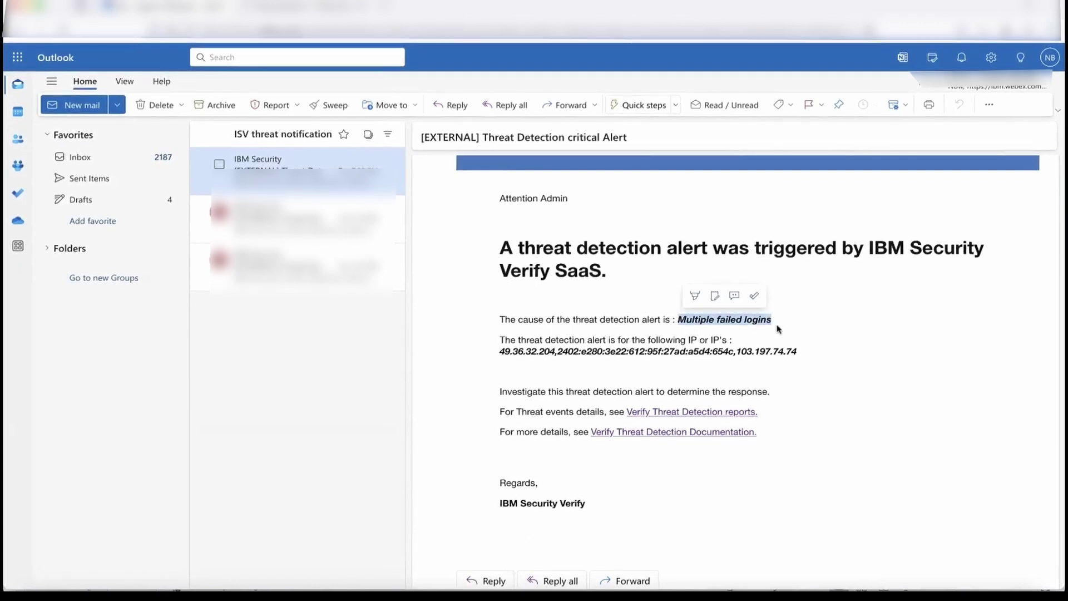
scroll(777, 328, down, 1)
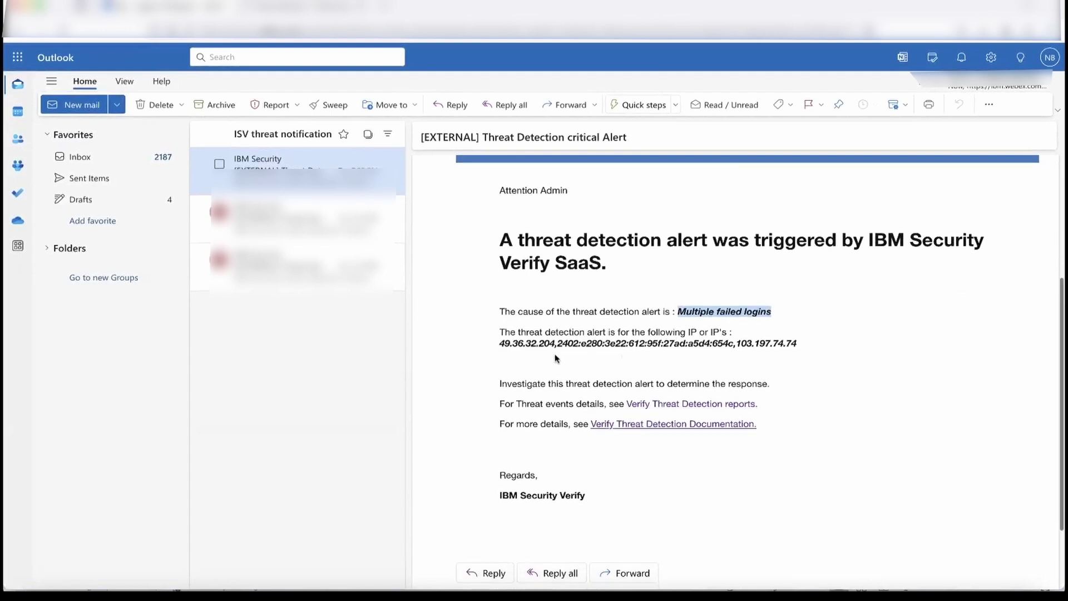
click(501, 343)
drag(501, 343, 555, 346)
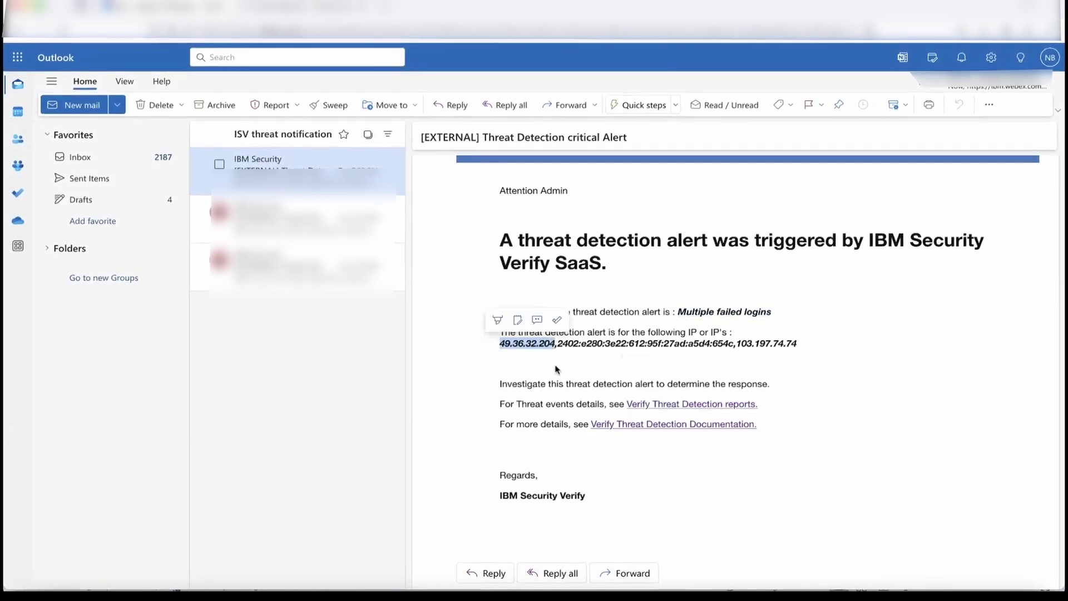
click(493, 344)
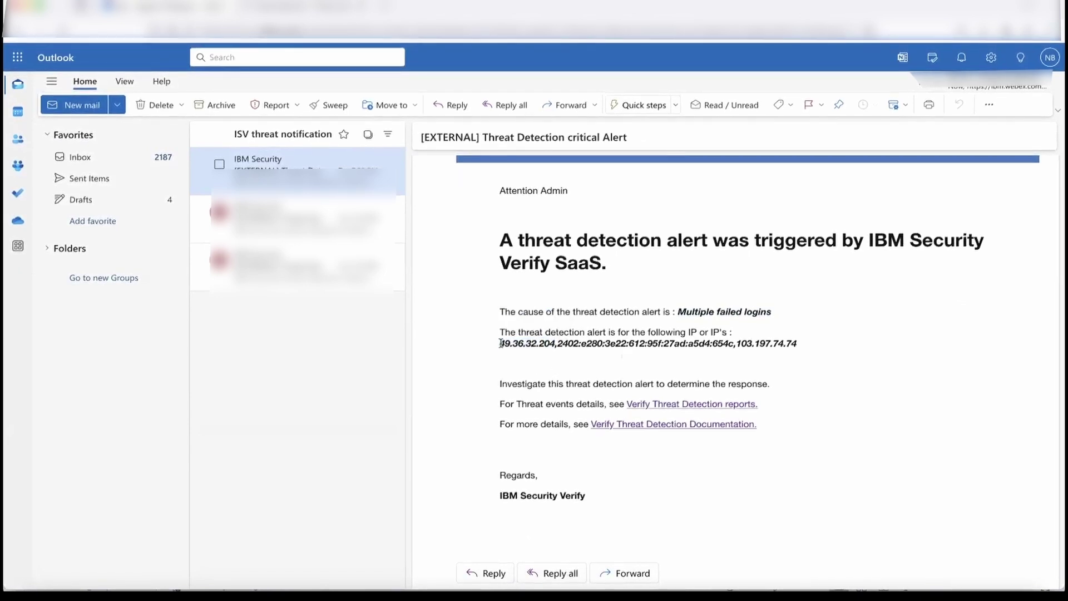
drag(501, 344, 556, 344)
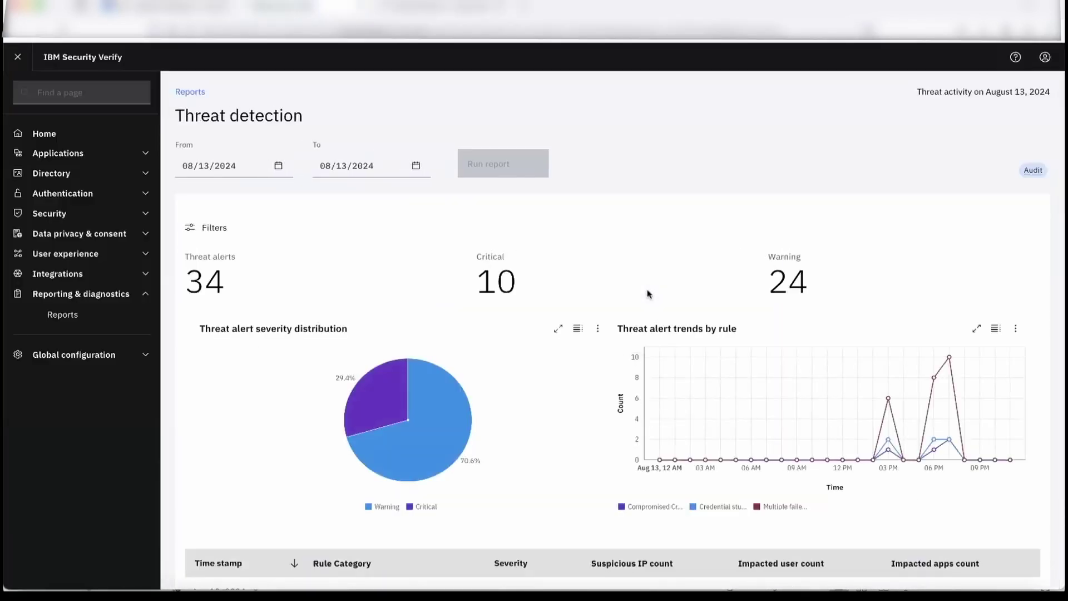
- Open the critical failed-logins alert, highlight its IP and rule category, and download event_details.json
scroll(648, 293, down, 5)
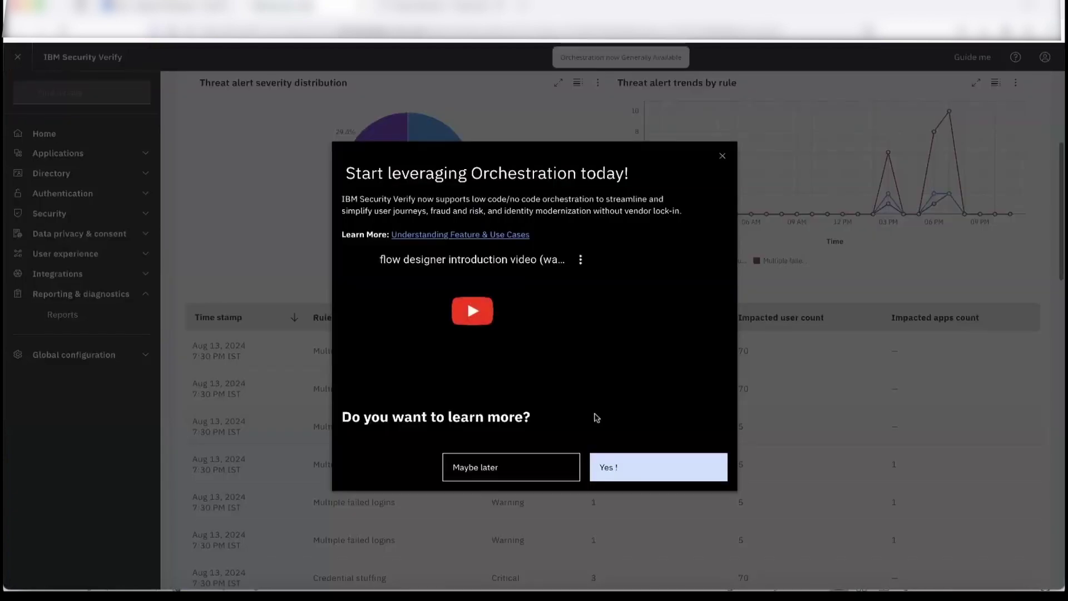
click(723, 159)
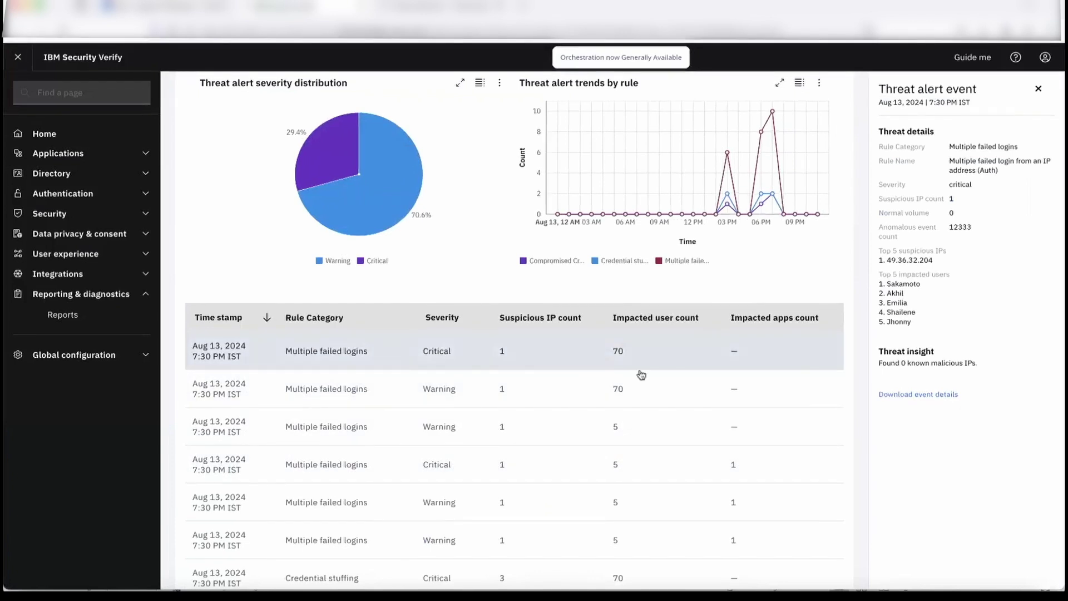
drag(887, 260, 938, 262)
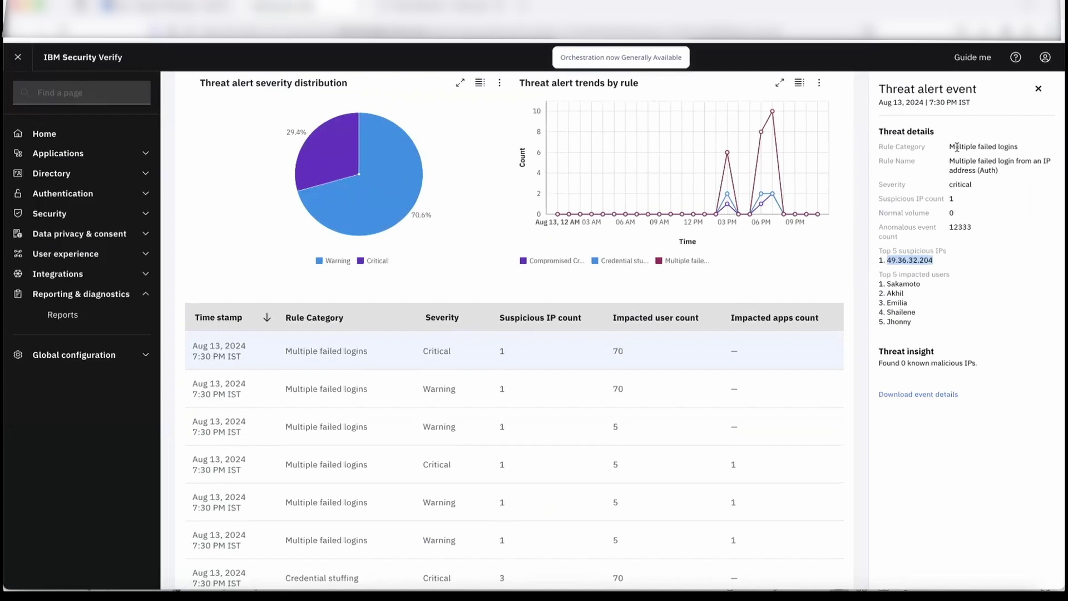
drag(954, 147, 1026, 147)
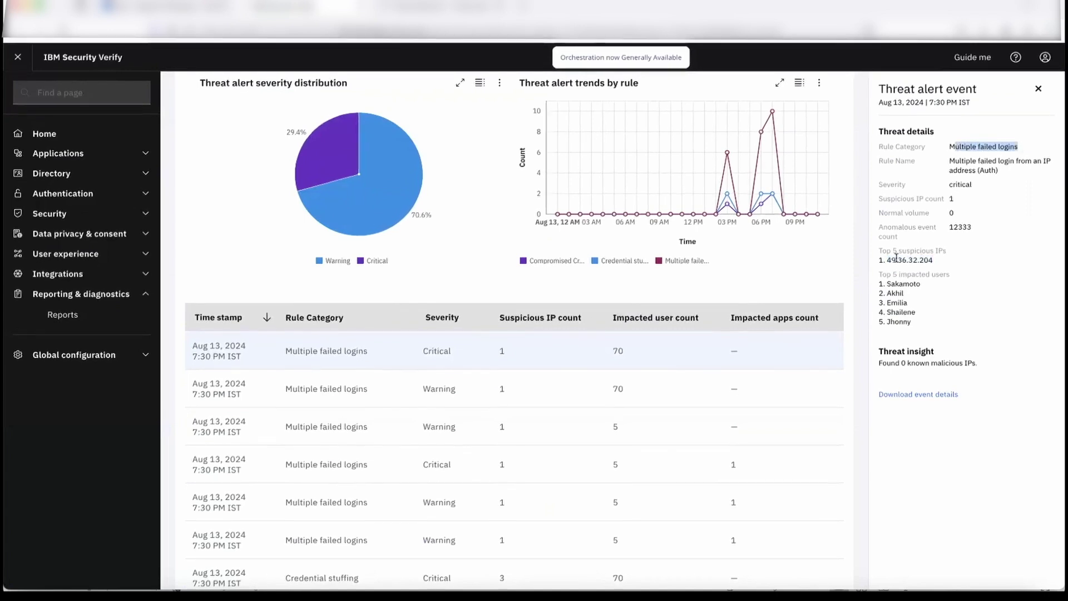
drag(895, 260, 936, 263)
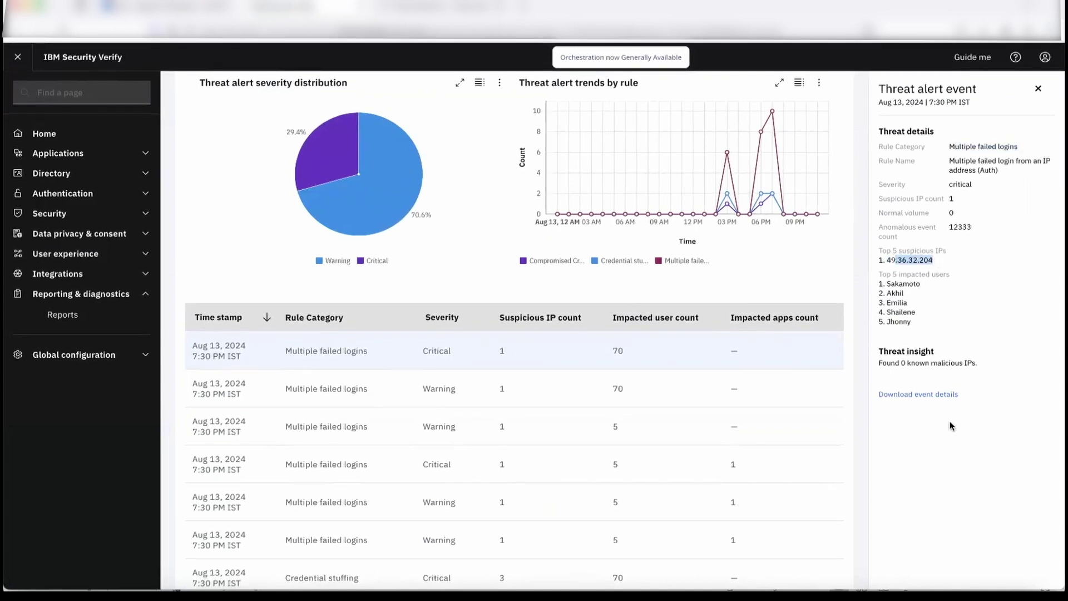
click(931, 396)
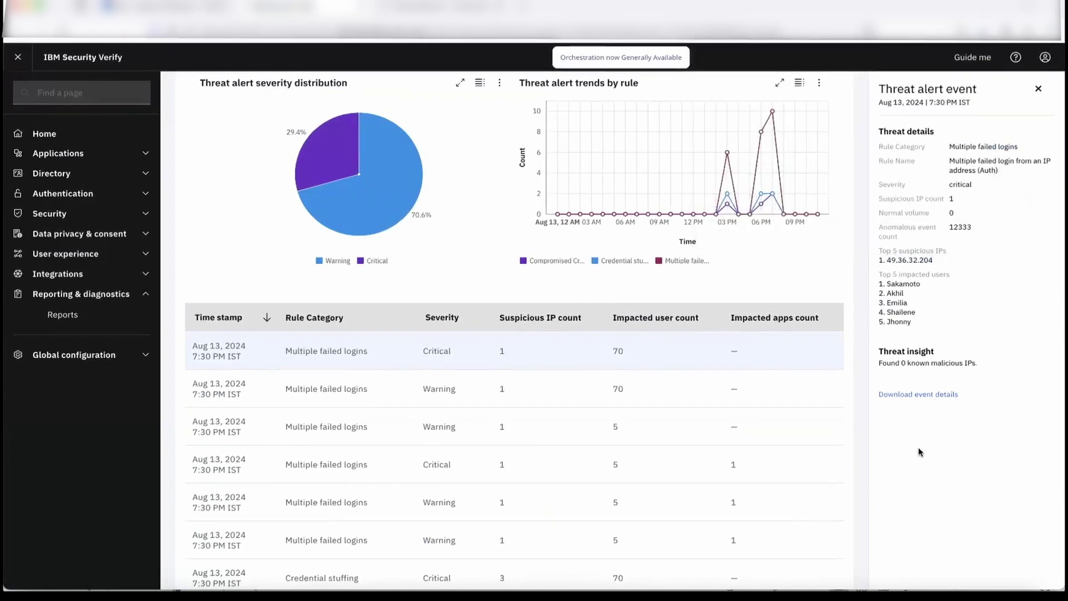
key(super+Tab)
key(super+Tab)
key(super+Tab)
key(super+Tab)
key(super+Tab)
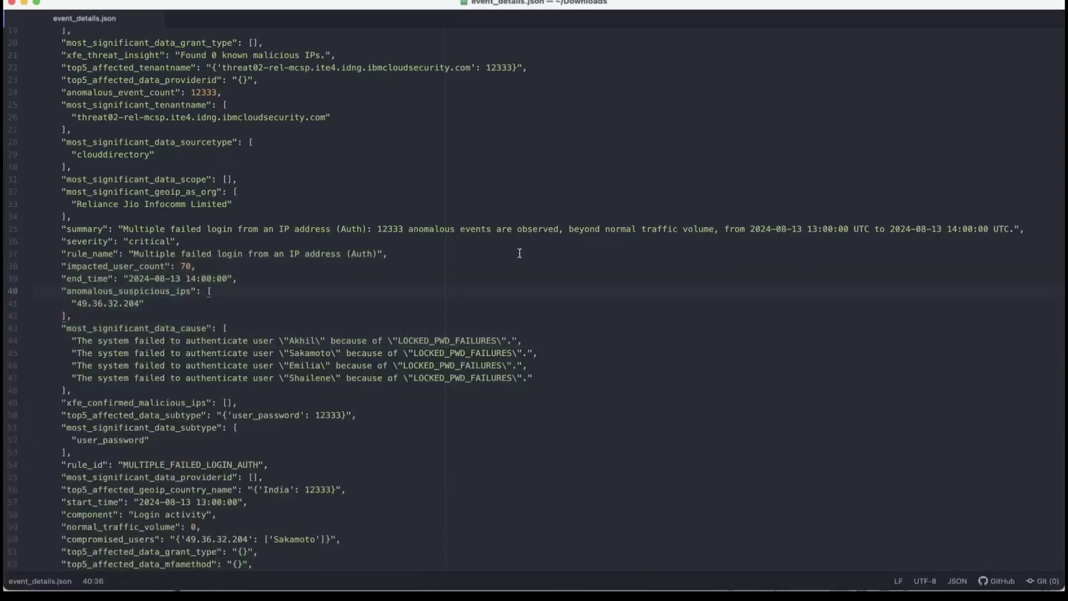
scroll(151, 198, up, 3)
scroll(151, 198, up, 2)
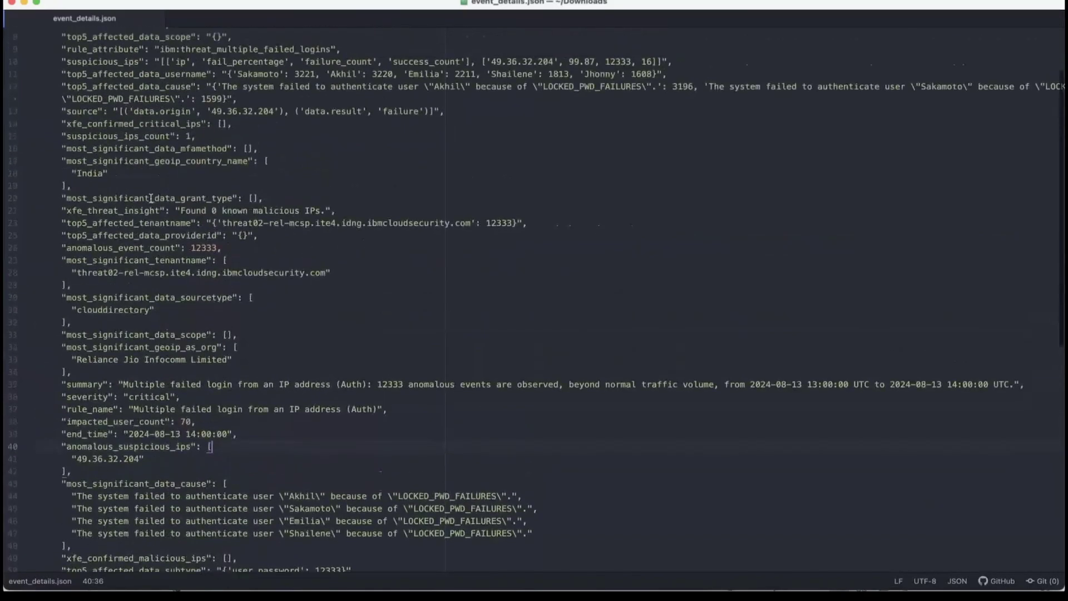
scroll(151, 199, down, 6)
scroll(151, 198, up, 8)
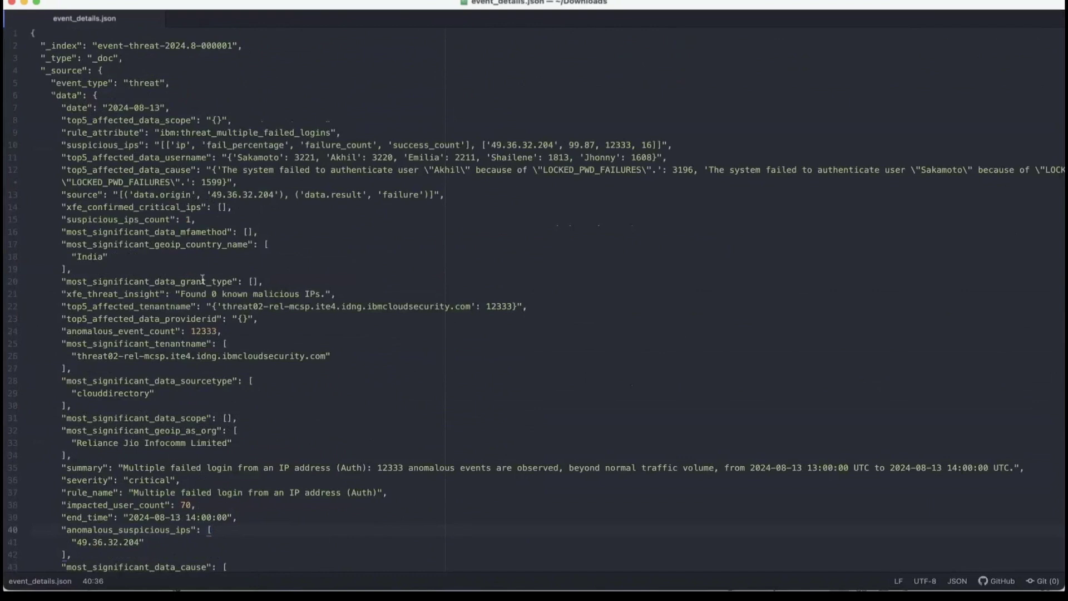
scroll(134, 258, down, 5)
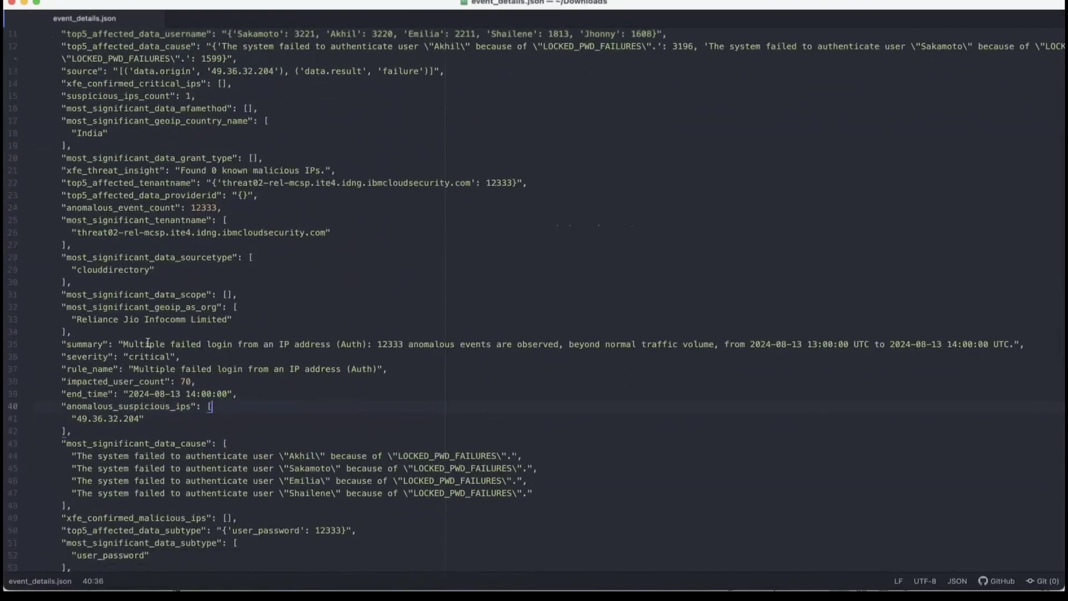
scroll(139, 340, down, 1)
click(114, 379)
double_click(114, 380)
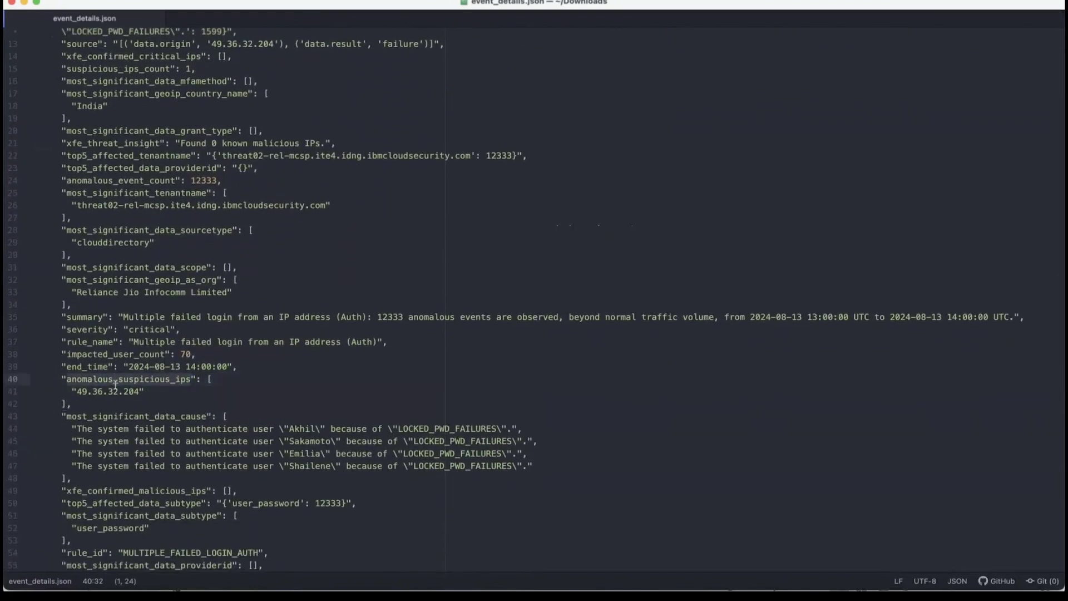
drag(62, 392, 152, 393)
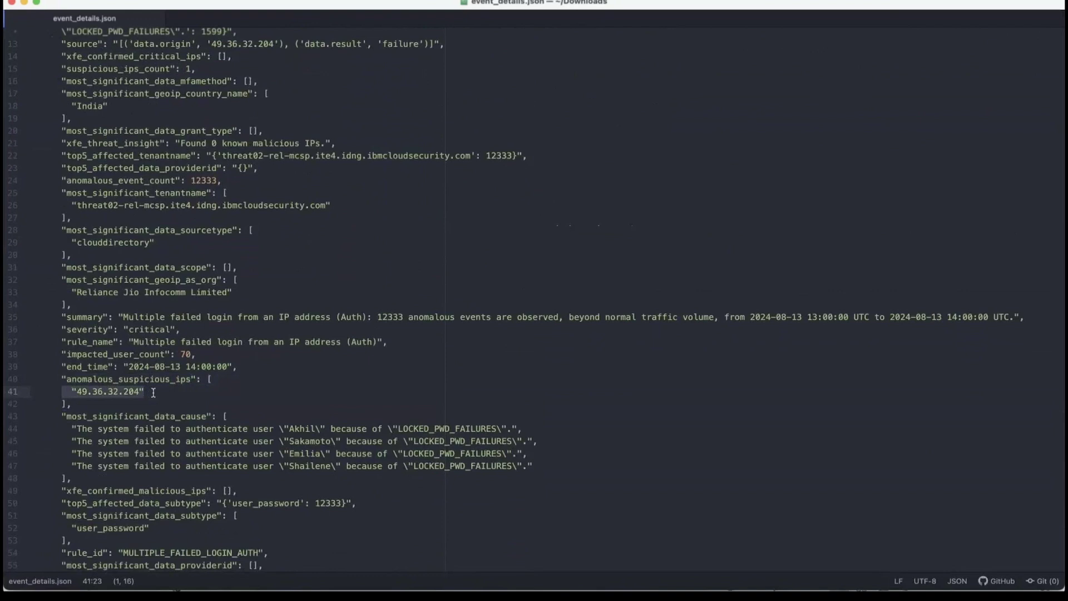
scroll(152, 393, down, 8)
scroll(153, 392, down, 3)
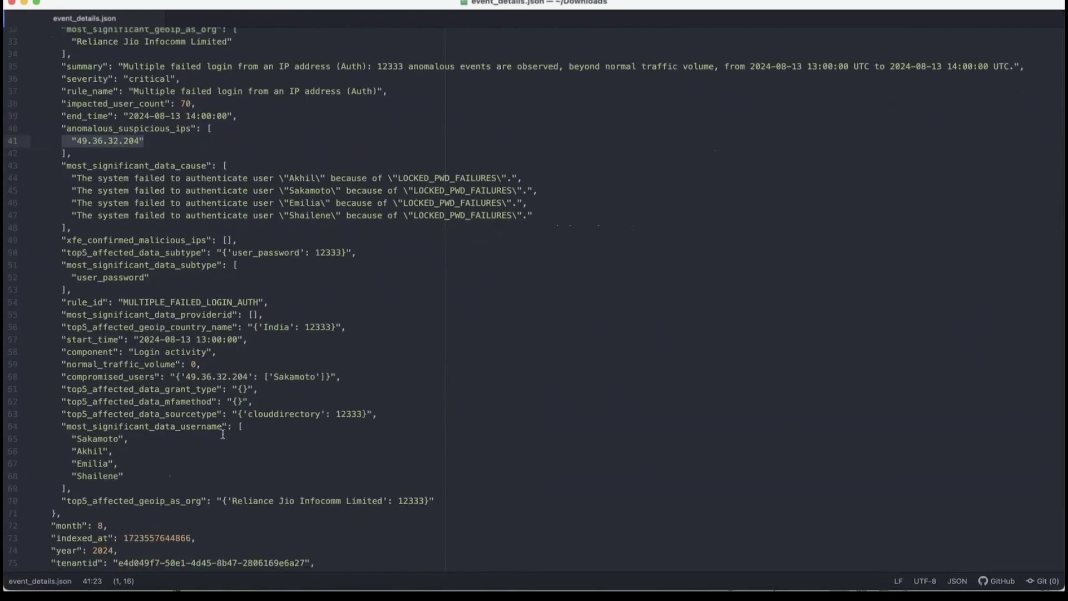
double_click(130, 379)
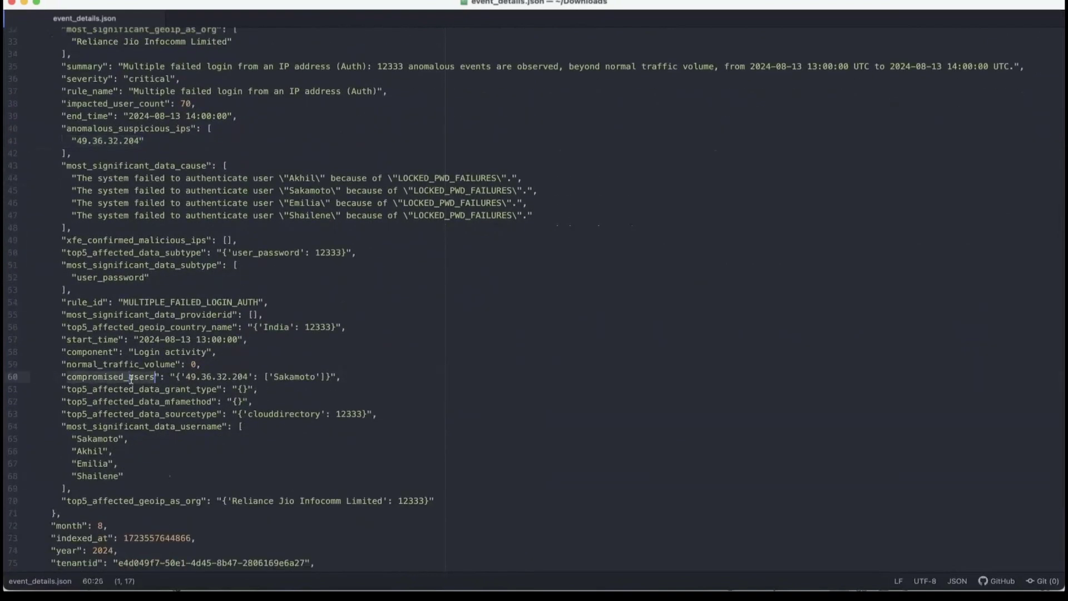
double_click(292, 376)
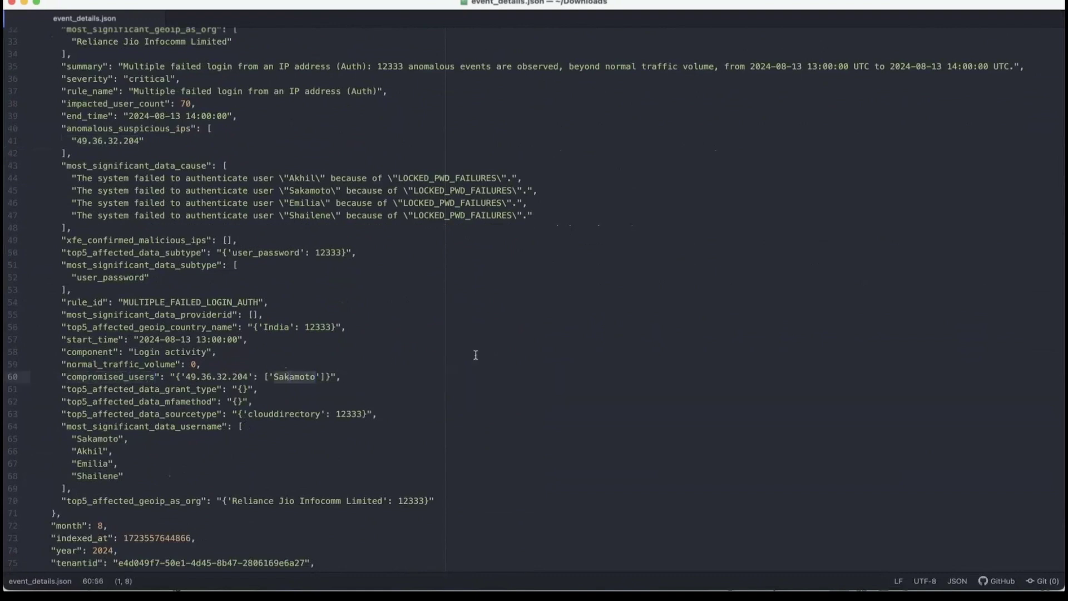
key(super+Tab)
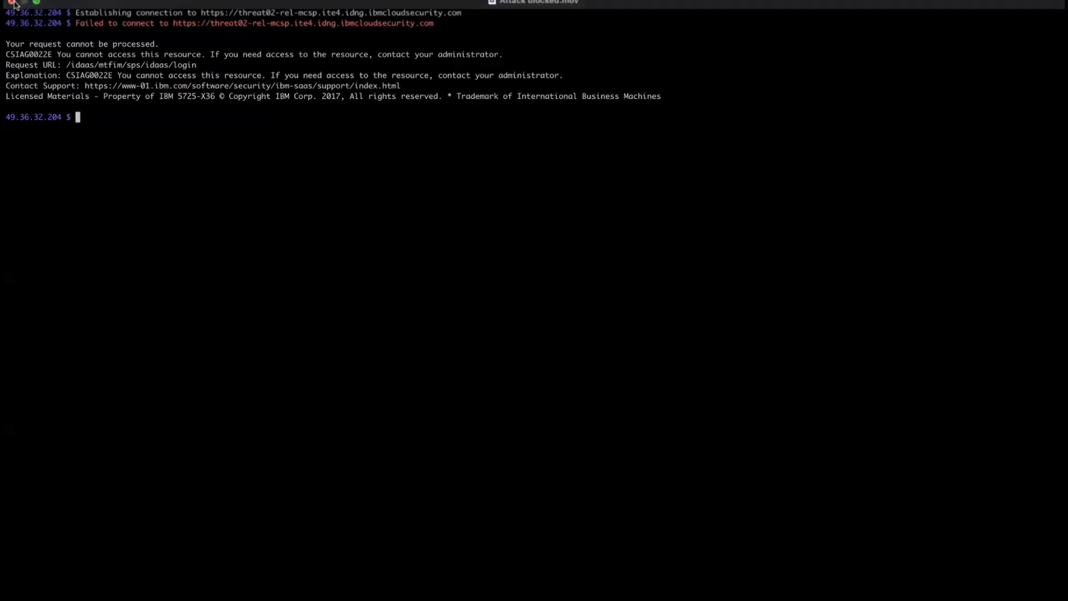
- Close the Attack Blocked.mov recording in QuickTime Player
click(13, 3)
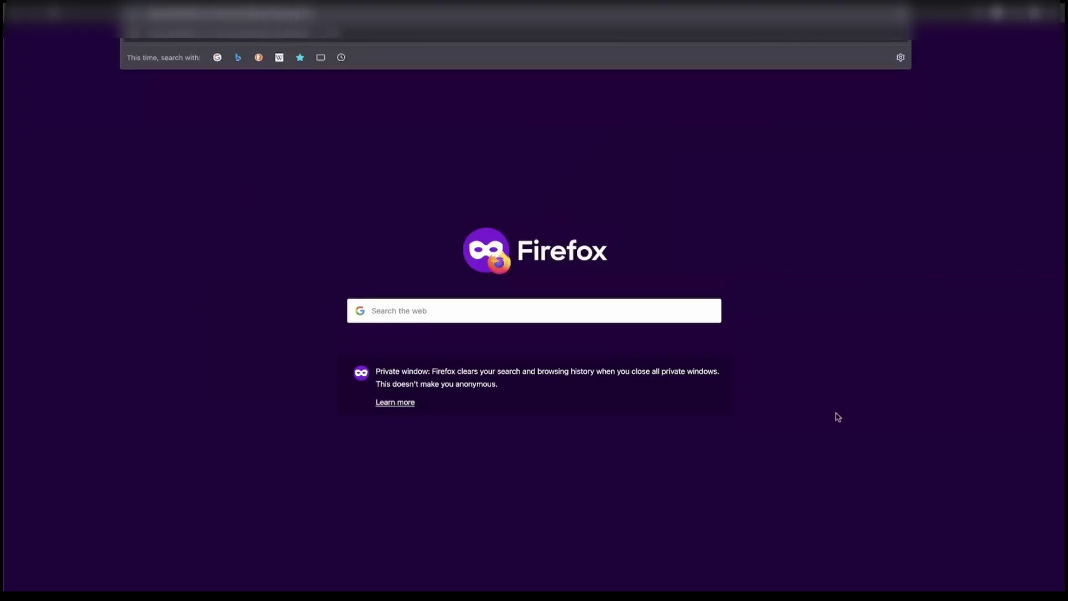
- Reload the Verify login to show the CSIAG0022E access-denied page, then view the admin Home dashboard
key(Return)
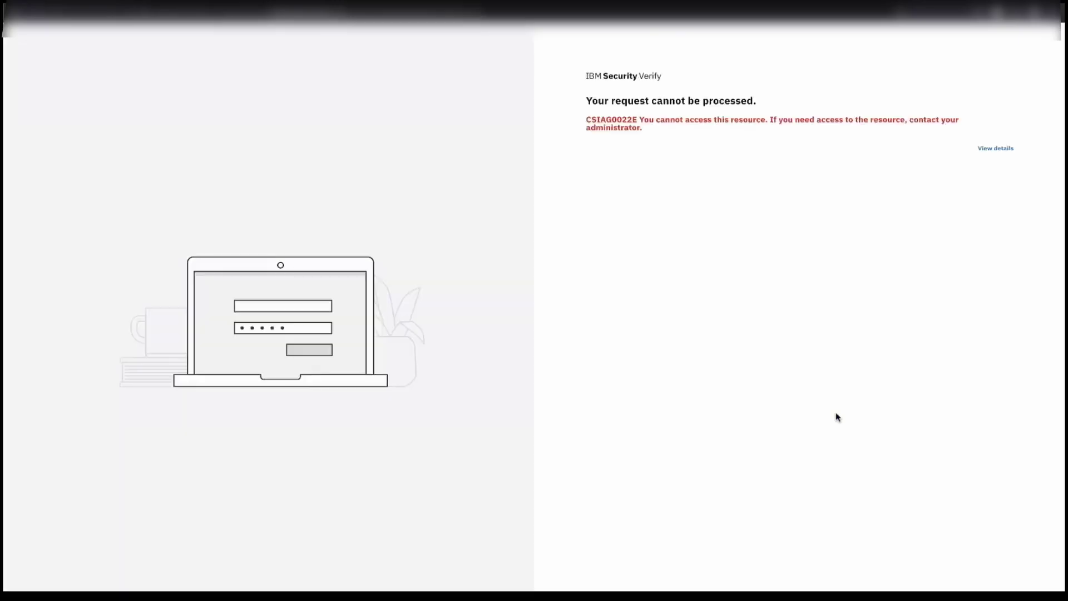
mouse_move(704, 191)
mouse_move(679, 259)
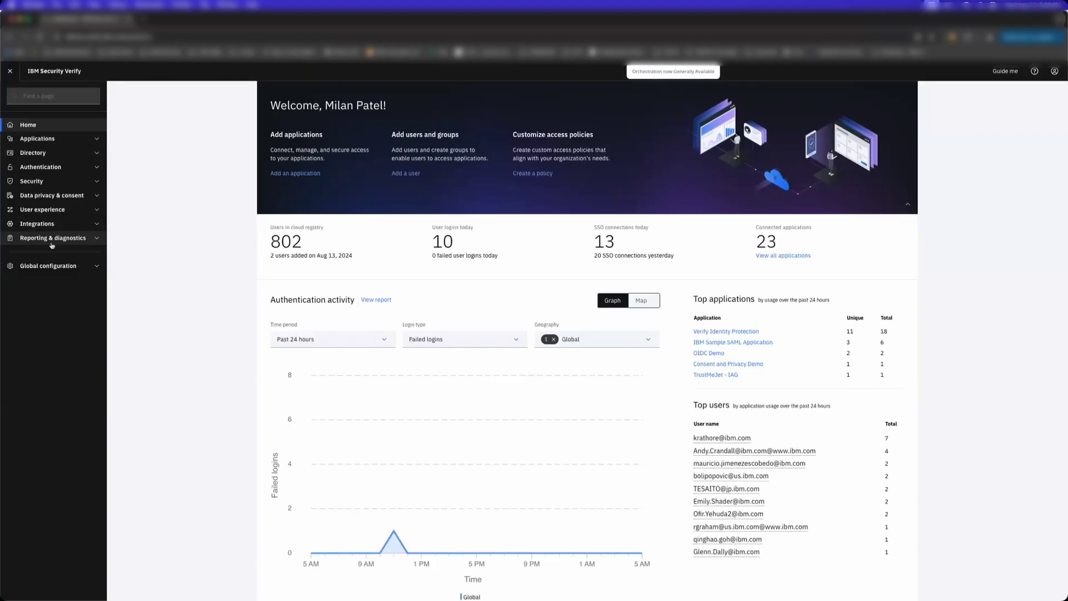
- Under User experience, open the Identifier First for Migration and Passkey flow in Flow designer
click(50, 210)
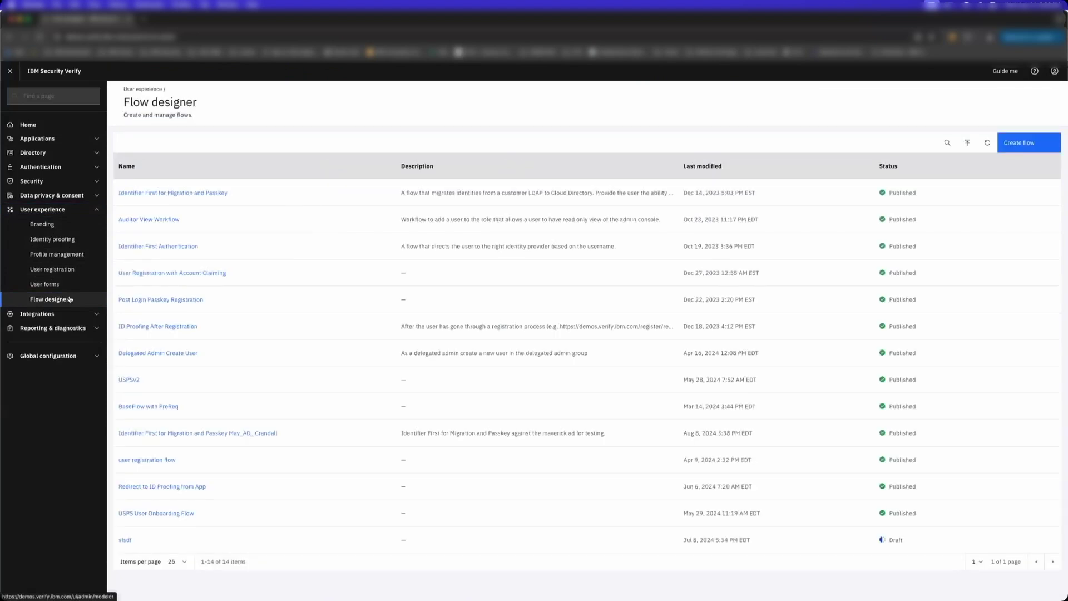
click(137, 193)
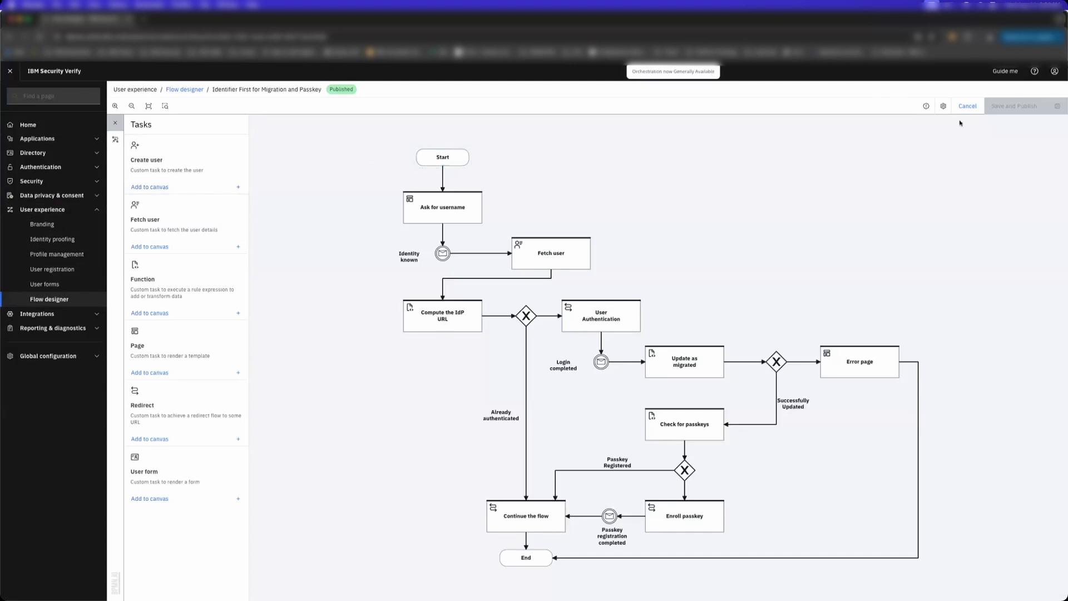
click(942, 106)
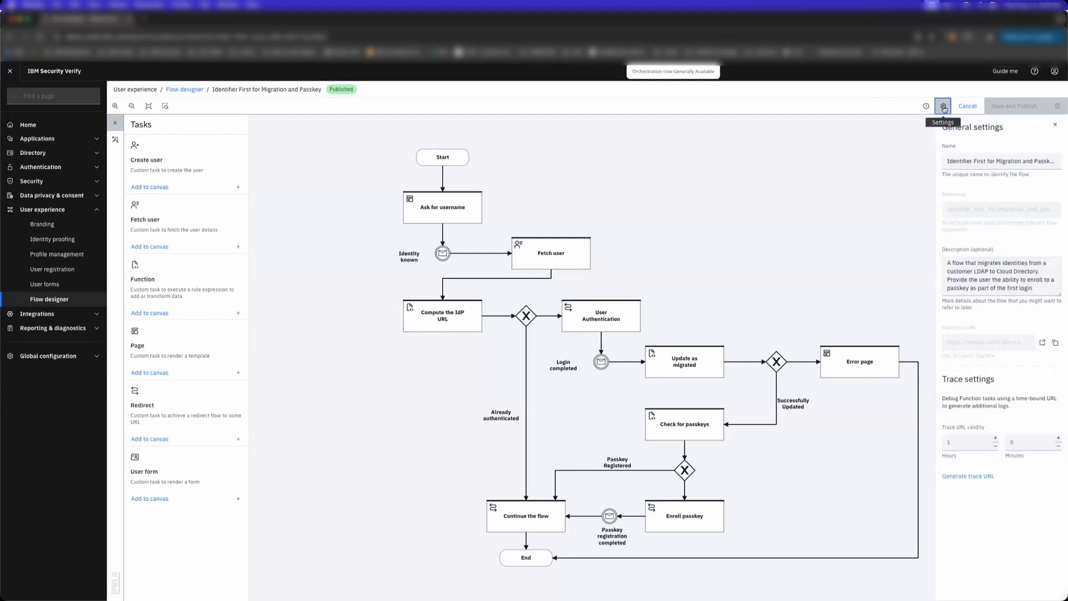
click(1054, 342)
click(820, 266)
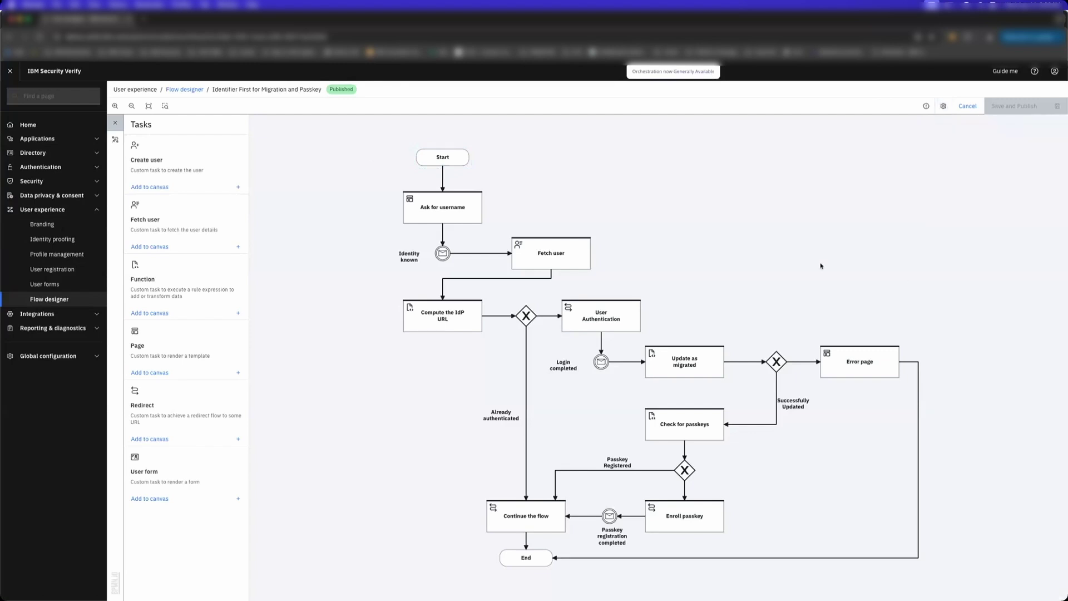
click(469, 194)
- Launch the flow URL in a new private window and submit the user's username
click(58, 5)
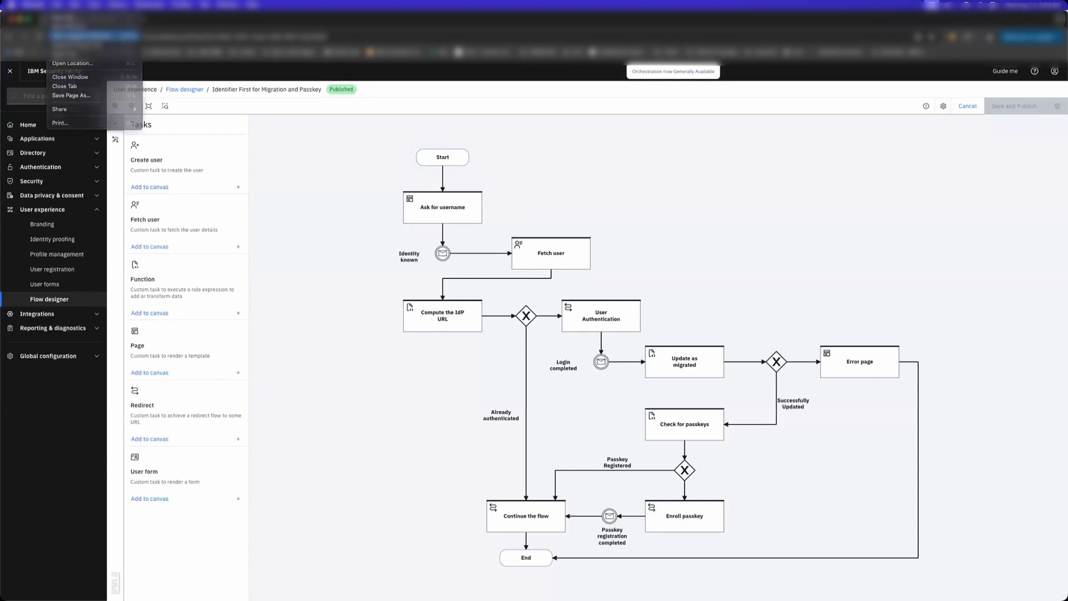
click(72, 43)
text(https://demos.verify.ibm.com/flows/?reference=identifier_first_for_migration_and_passkey)
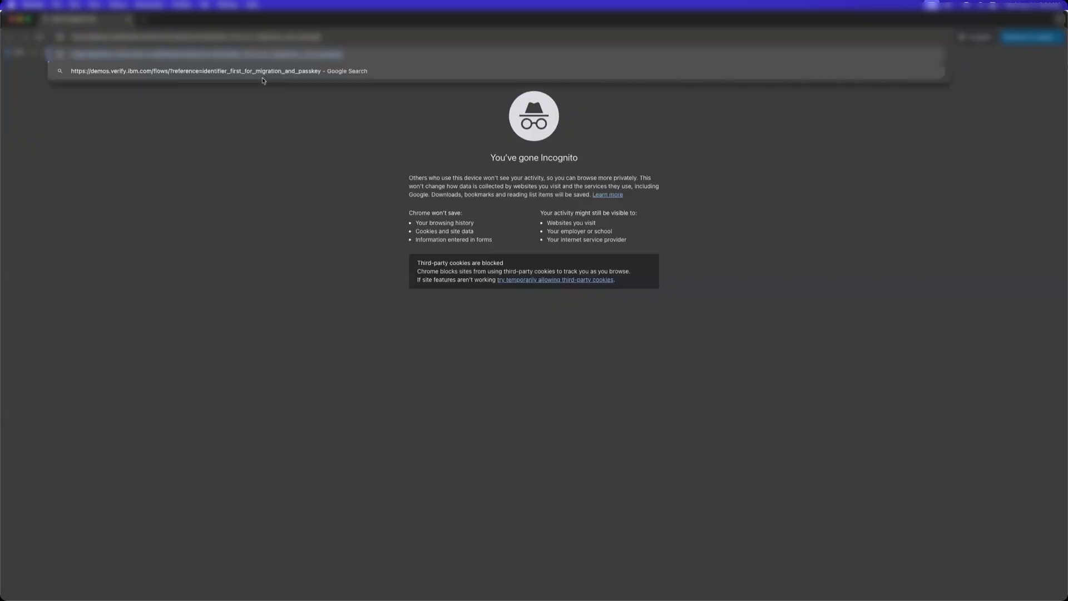
key(Return)
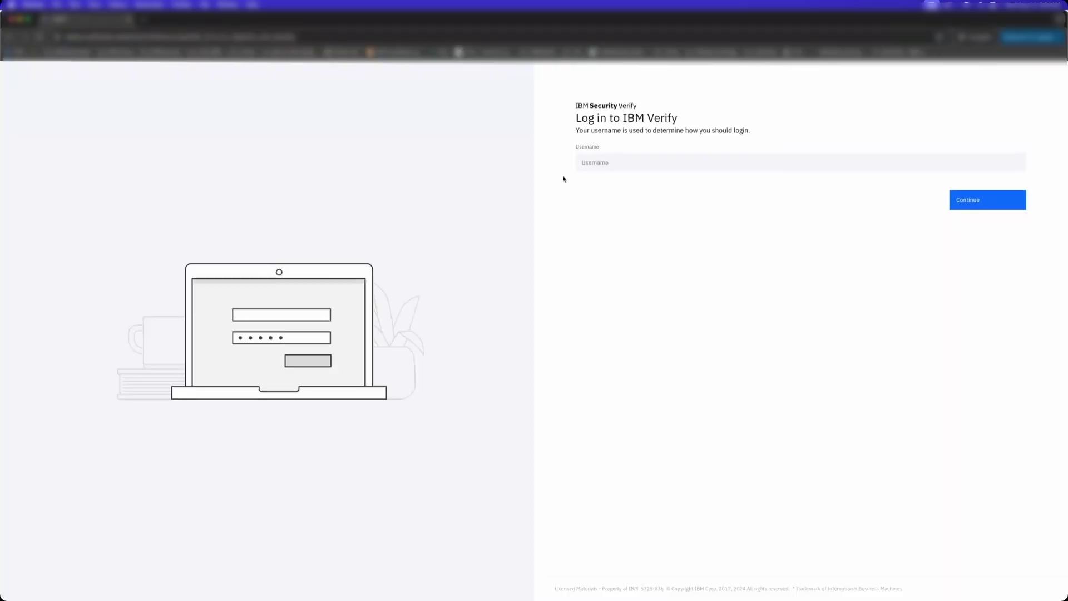
click(626, 162)
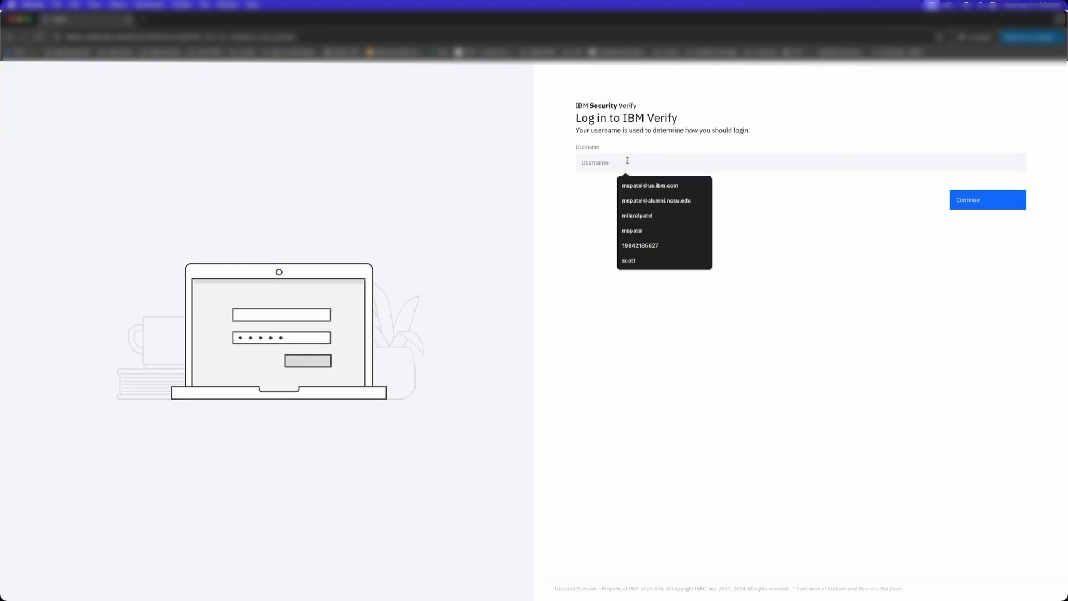
text(ontouser2)
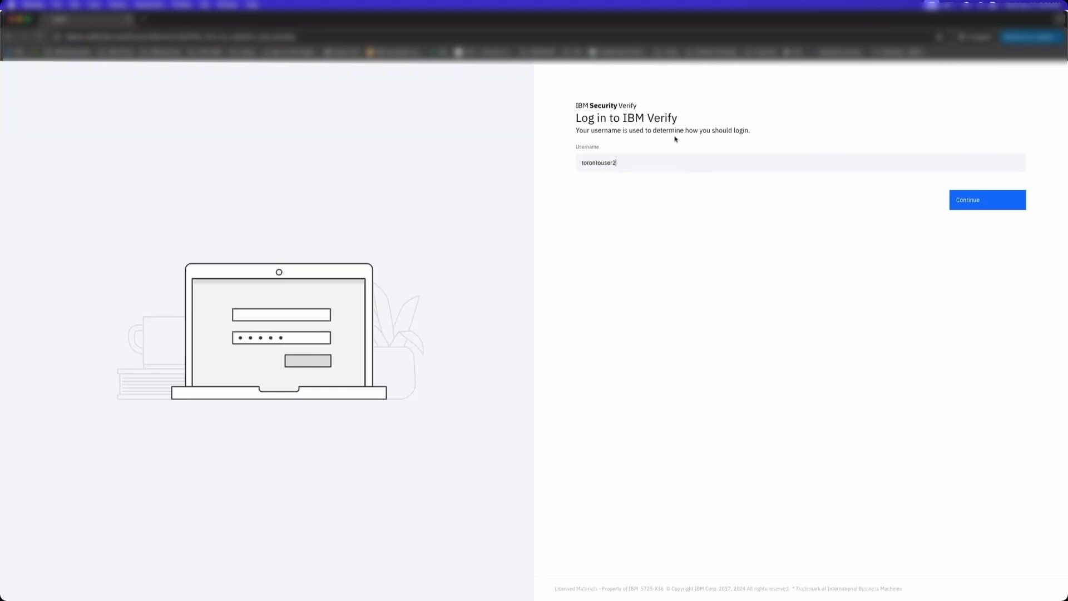
key(Return)
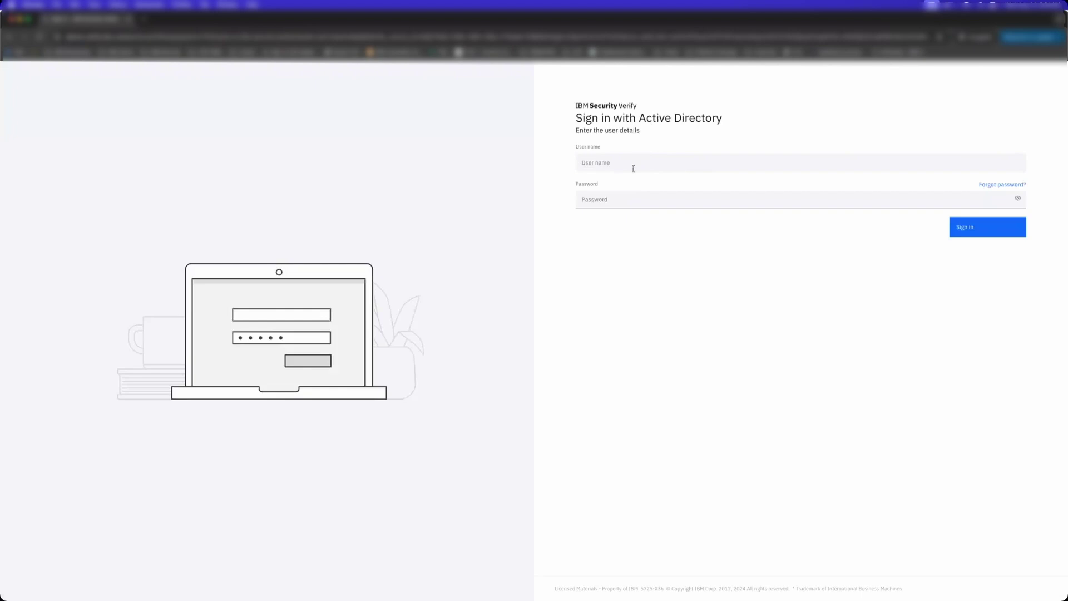
- Enter the Active Directory user name and password on the sign-in page
click(633, 169)
text(torontouser2)
click(630, 194)
text(••)
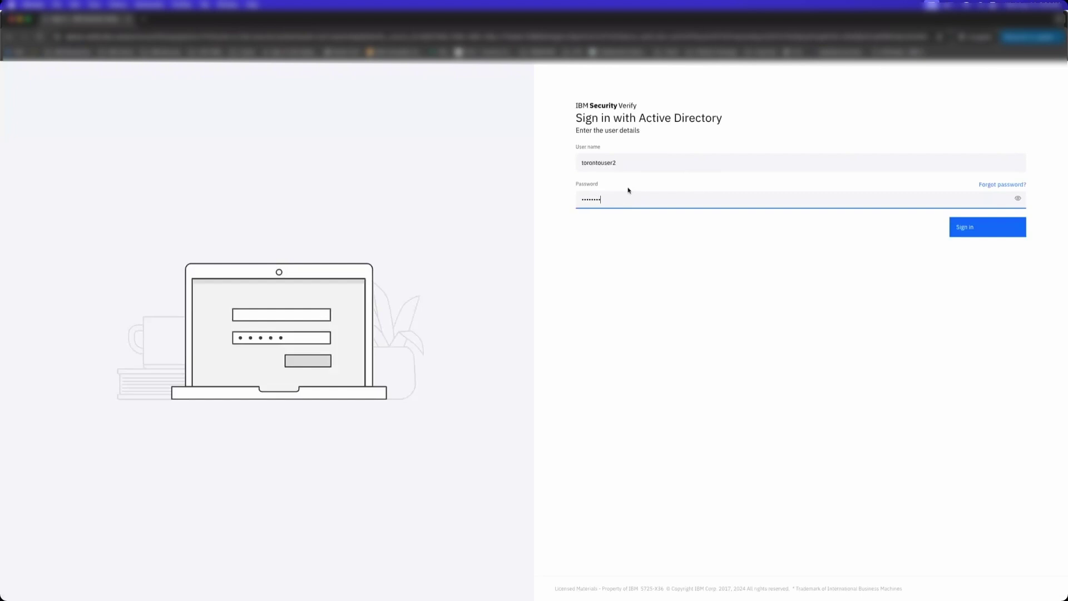
text(••••••••••)
- Submit the Active Directory sign-in, then open the test user's public Mailinator inbox
key(Return)
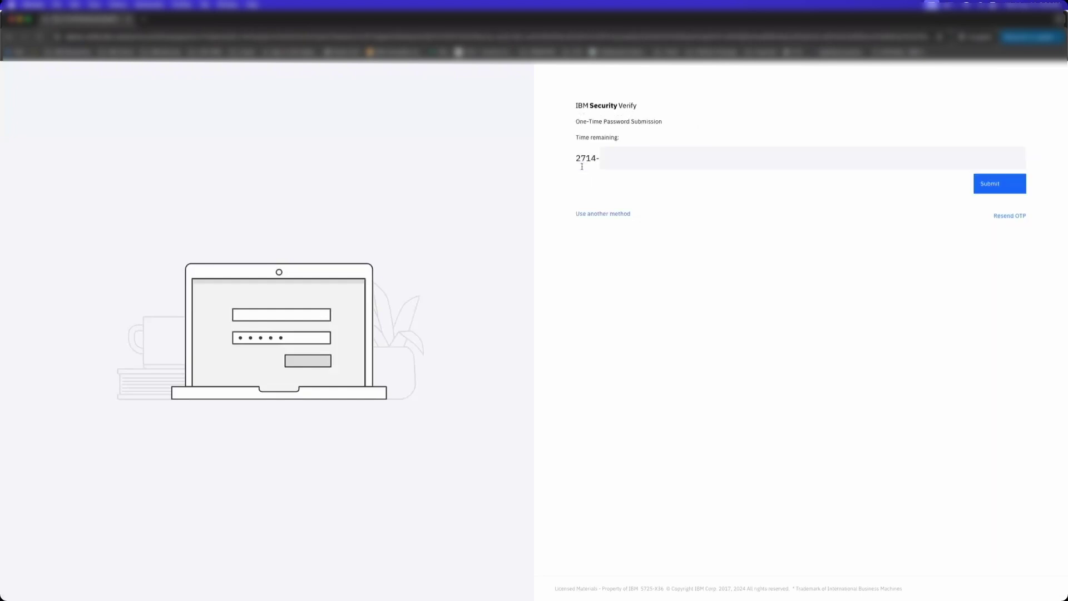
key(ctrl+t)
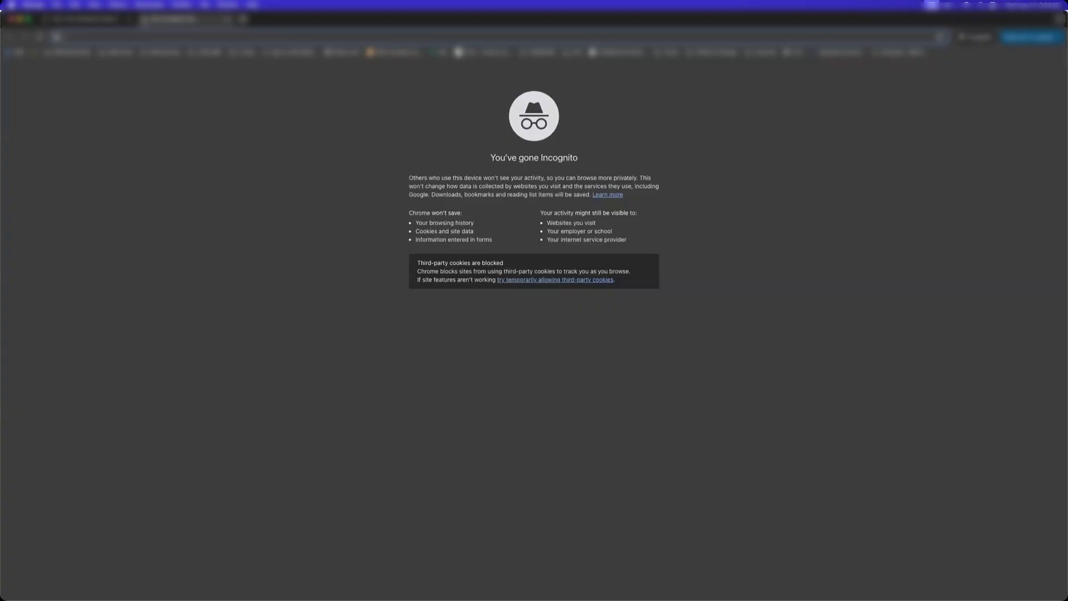
text(mailinator)
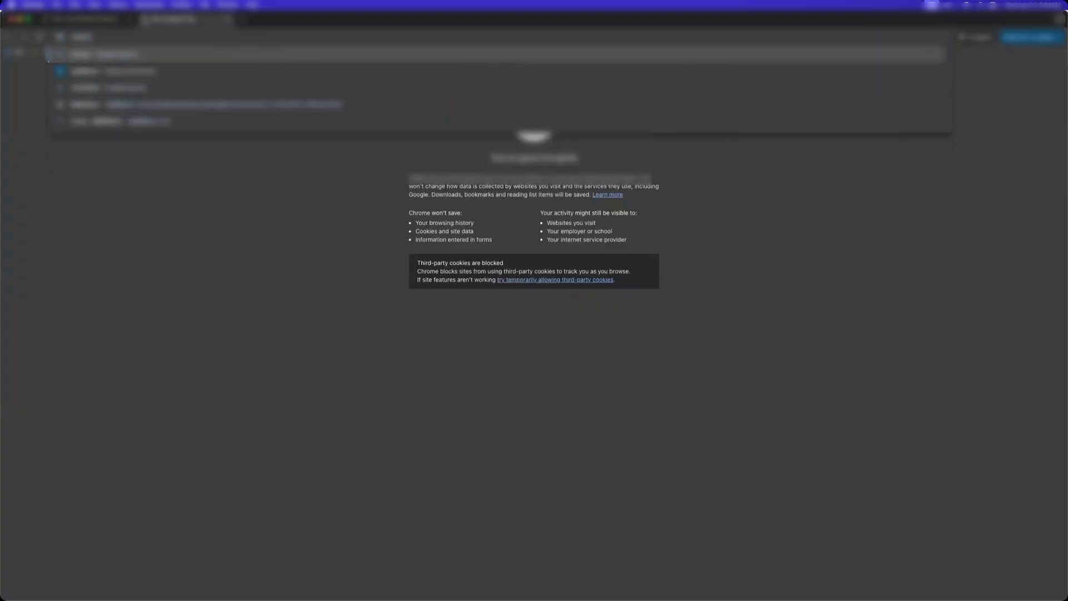
key(Return)
click(142, 152)
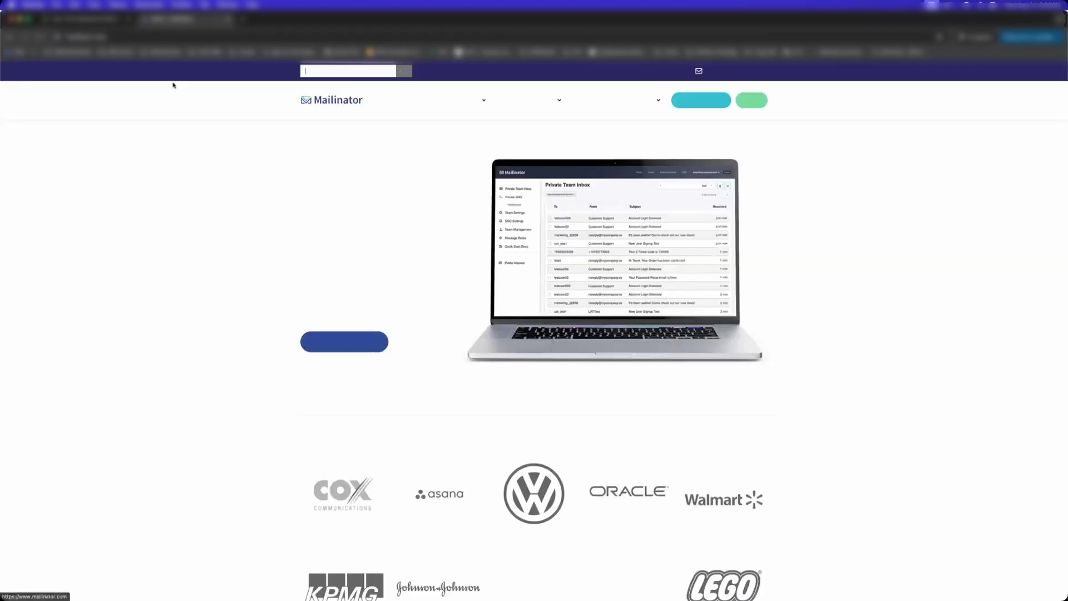
click(347, 71)
click(357, 92)
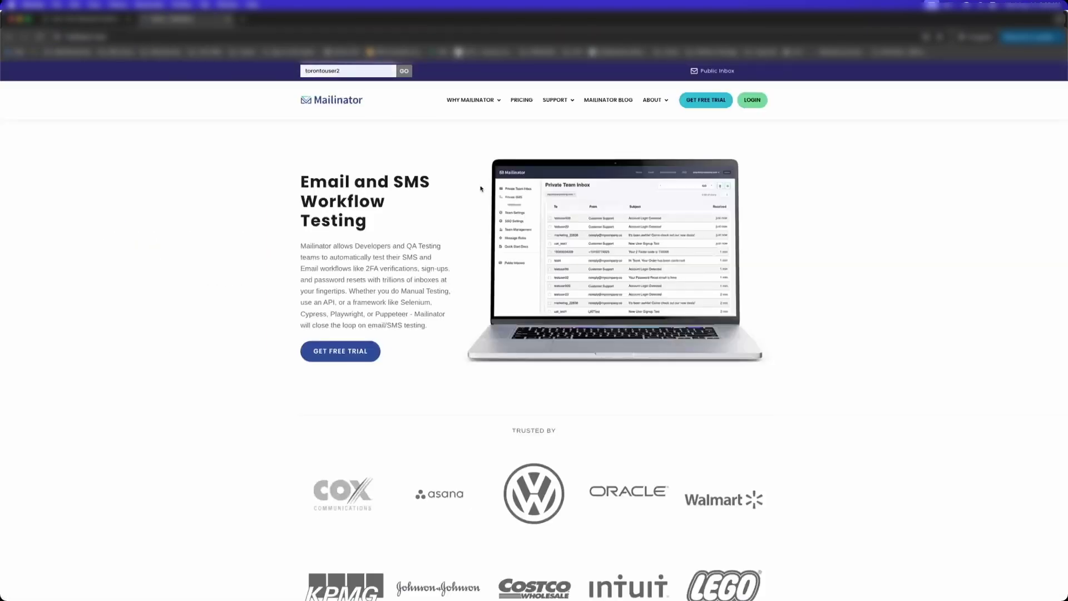
key(Return)
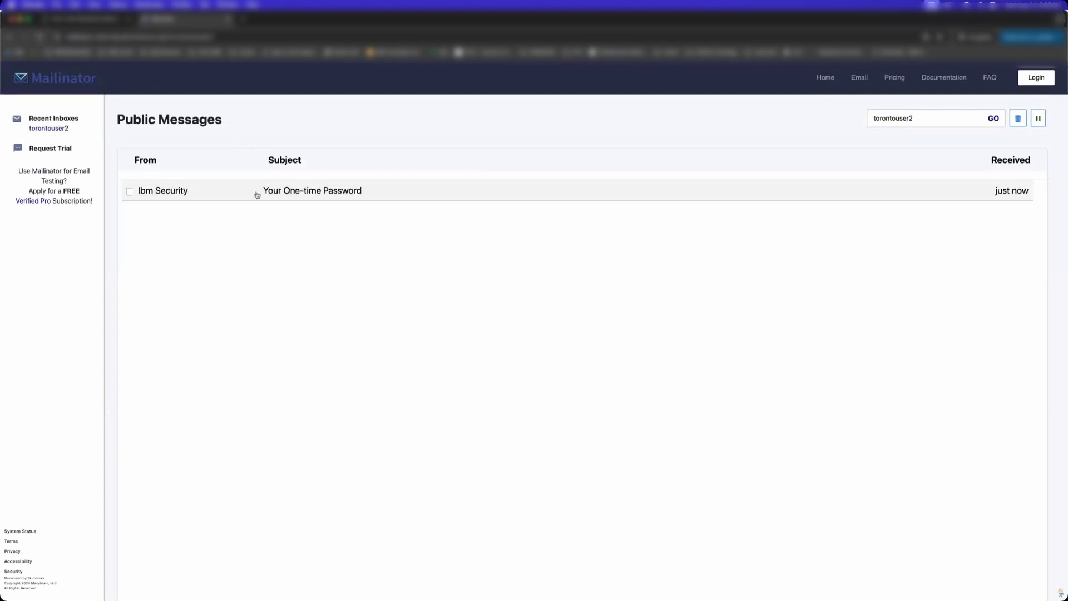
- Copy the one-time password from the email and paste it into the Verify OTP field
click(256, 193)
double_click(170, 262)
key(super+c)
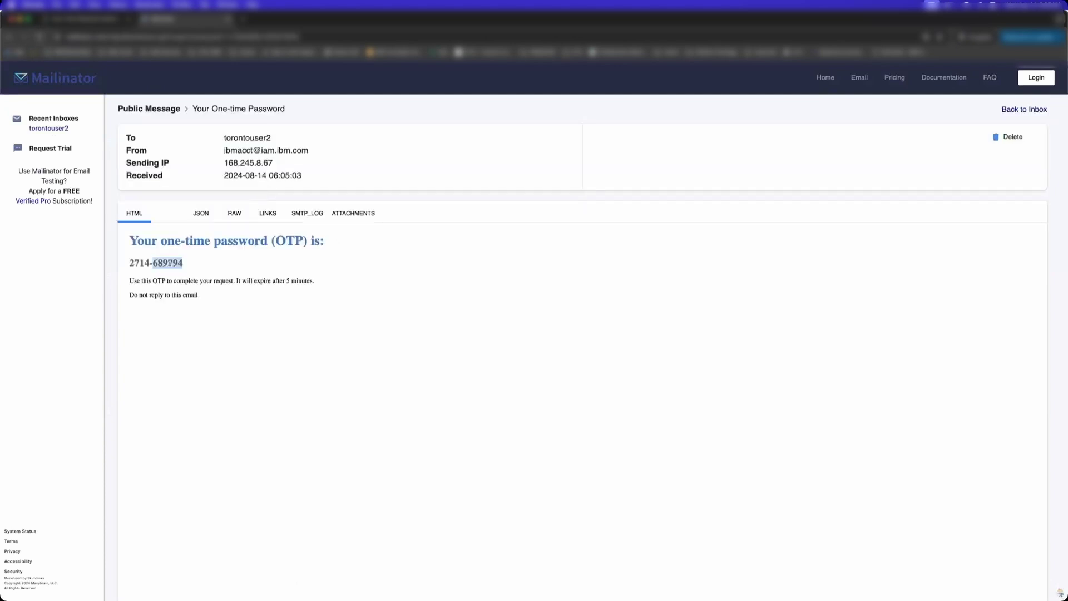
click(84, 18)
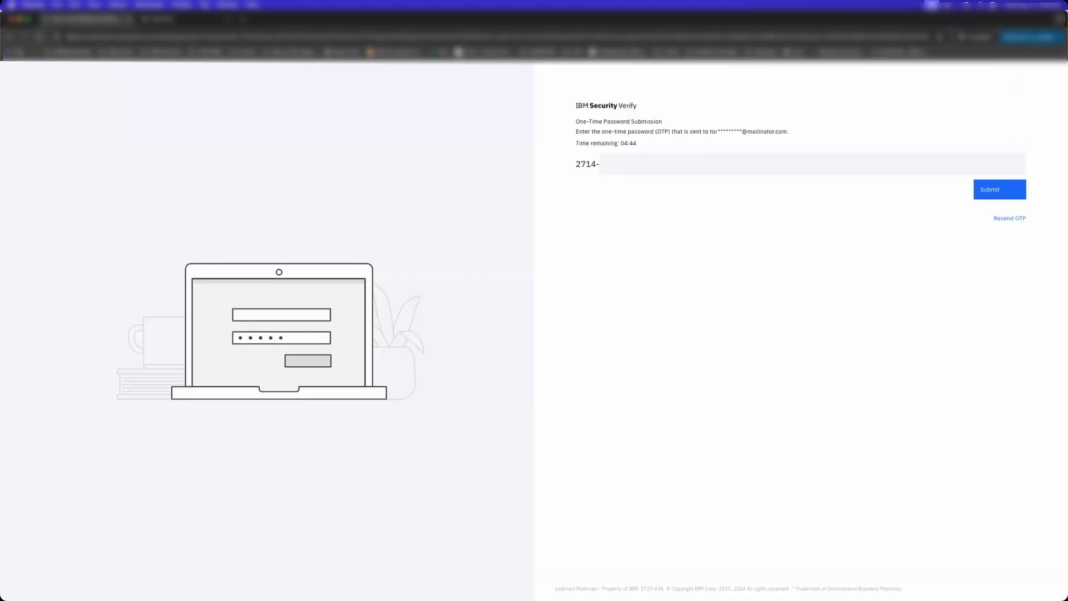
click(619, 166)
key(super+v)
- Submit the OTP, then create a passkey in the Chrome profile and give it a friendly name
key(Return)
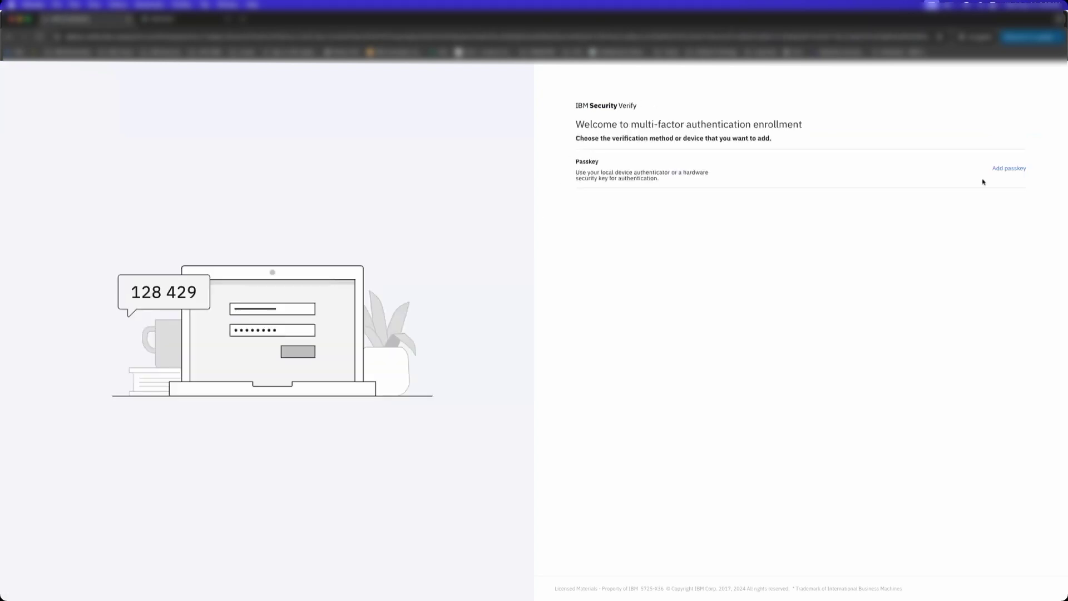
click(1010, 168)
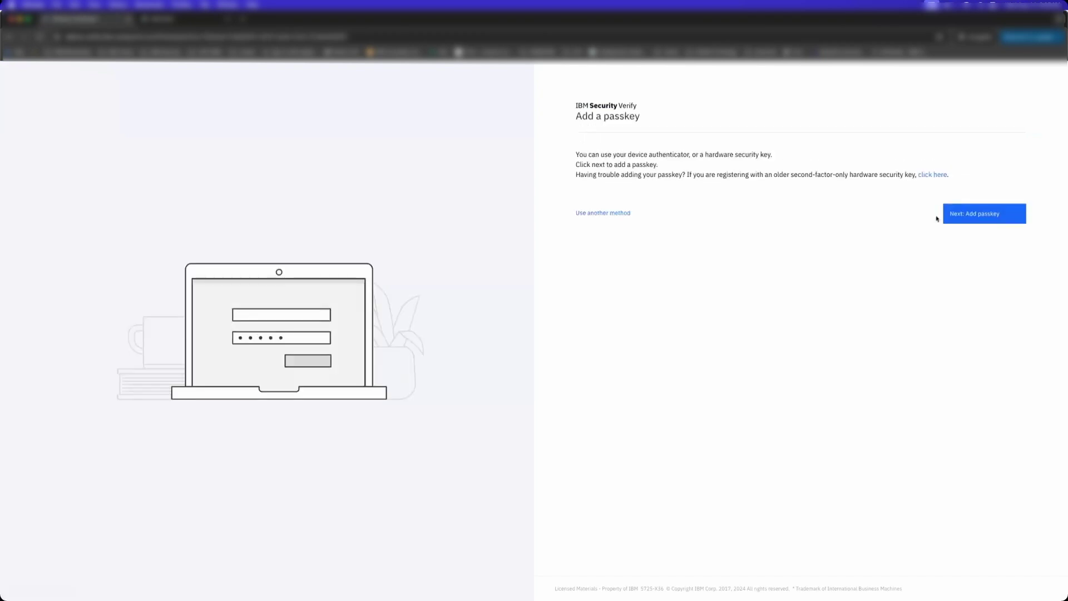
click(969, 218)
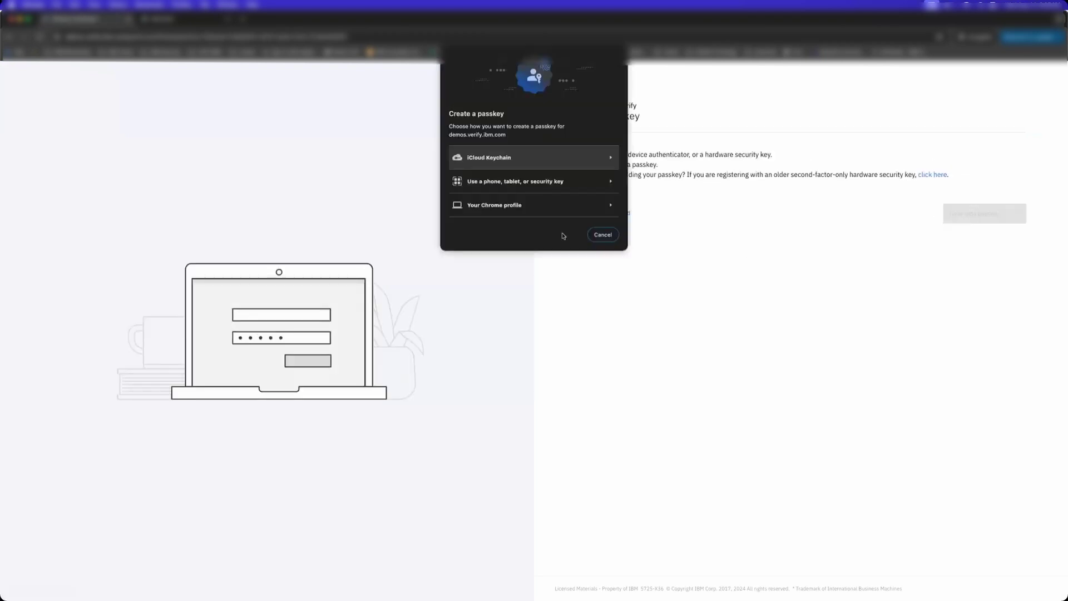
click(549, 210)
click(601, 181)
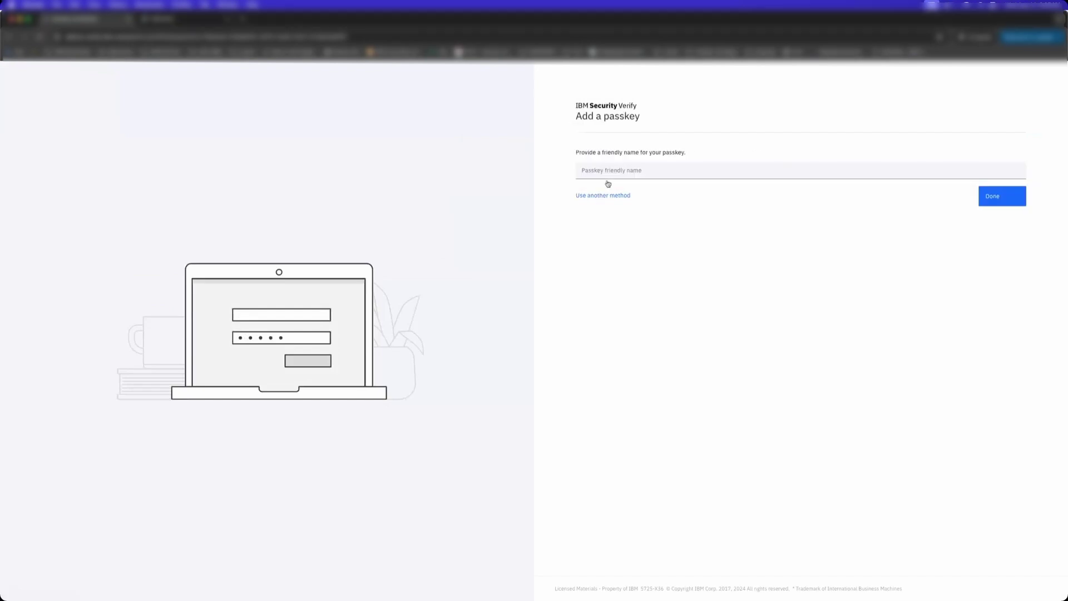
click(618, 171)
text(To)
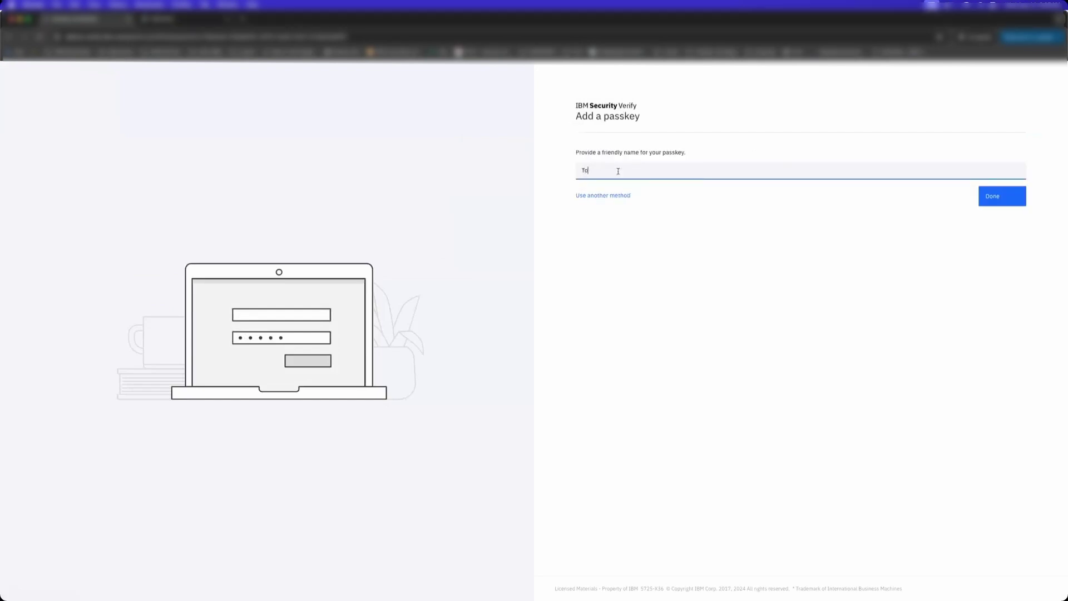
text(rontouser2)
click(1001, 199)
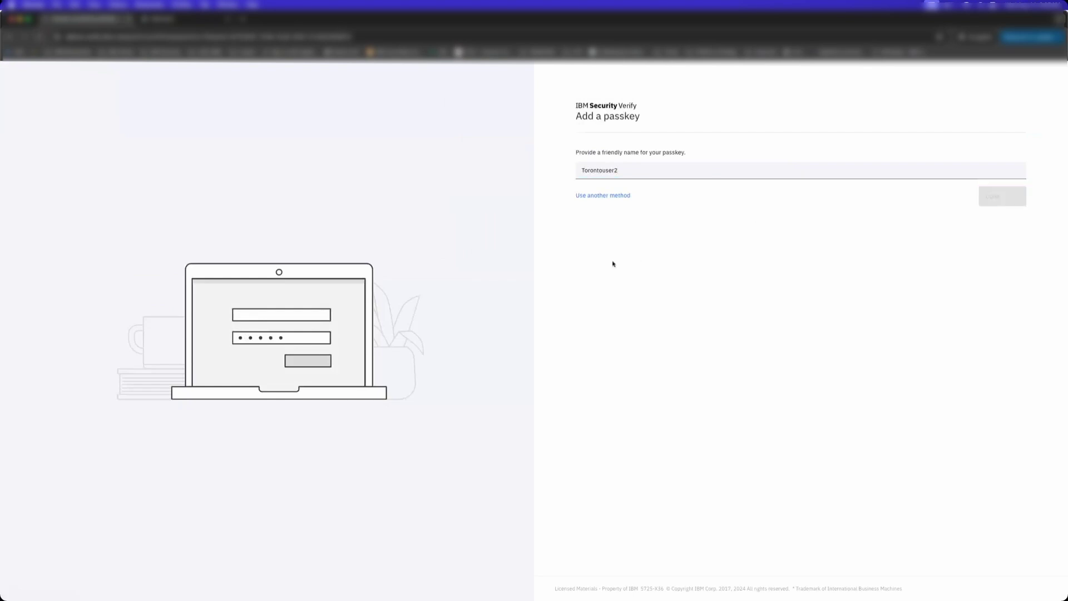
click(992, 190)
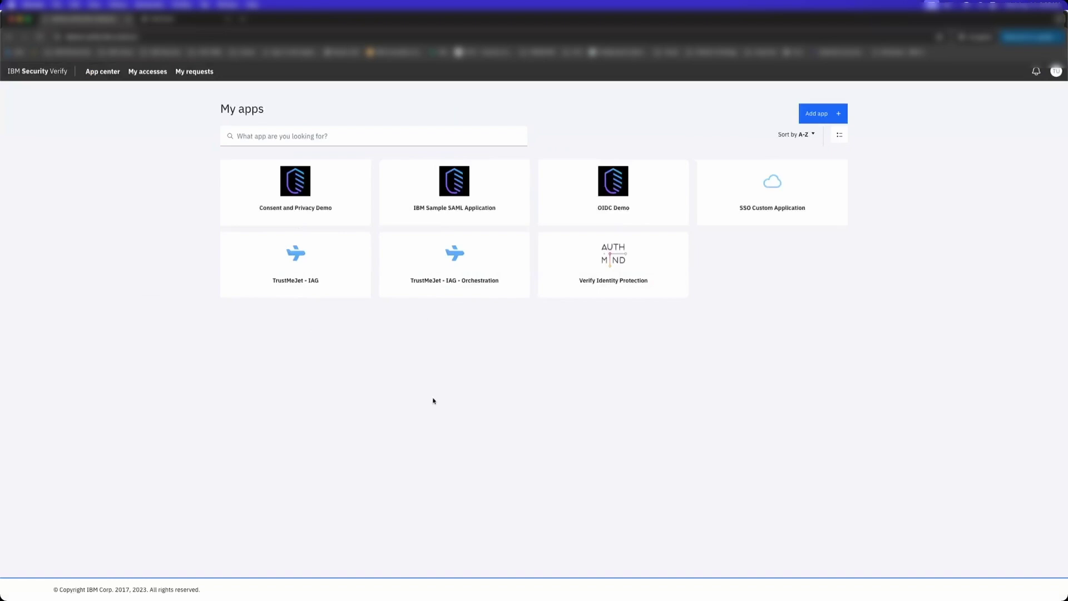
- Return to the admin window and open the Authentication activity report from Reports
key(ctrl+Up)
click(286, 201)
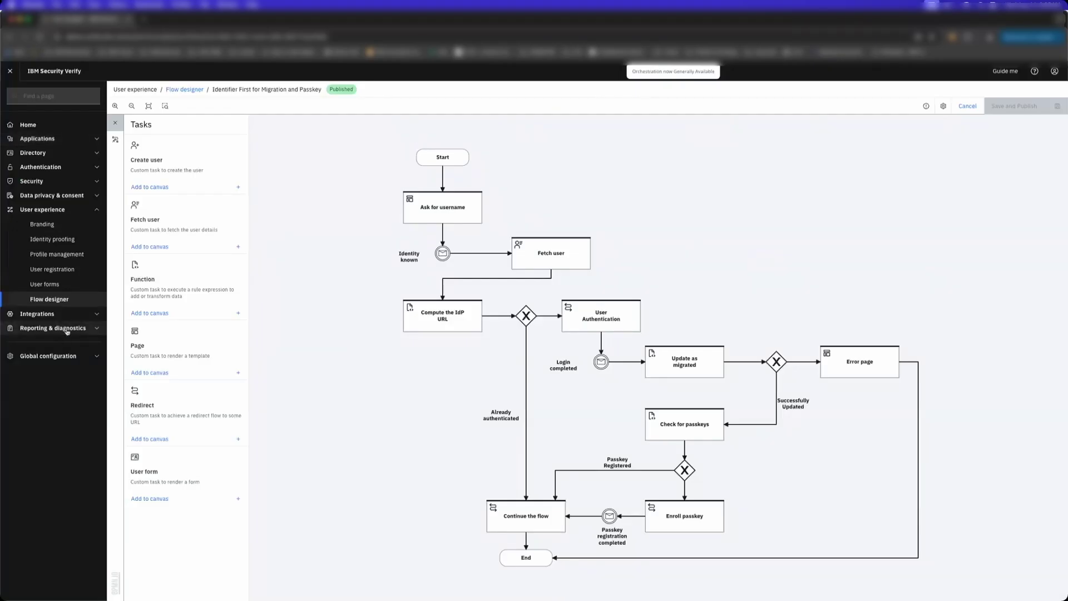
click(67, 328)
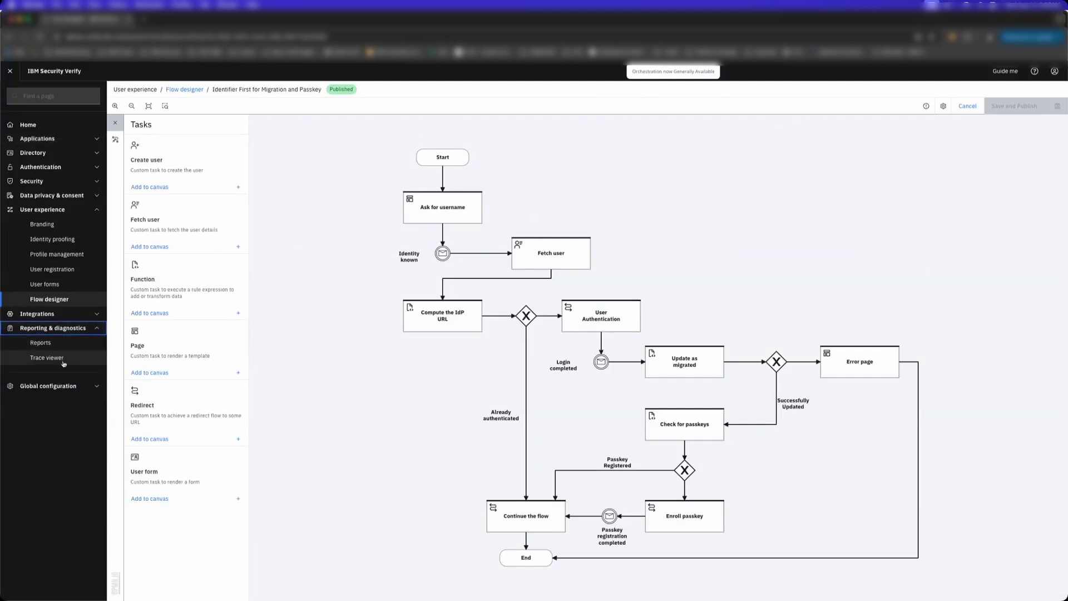
click(41, 342)
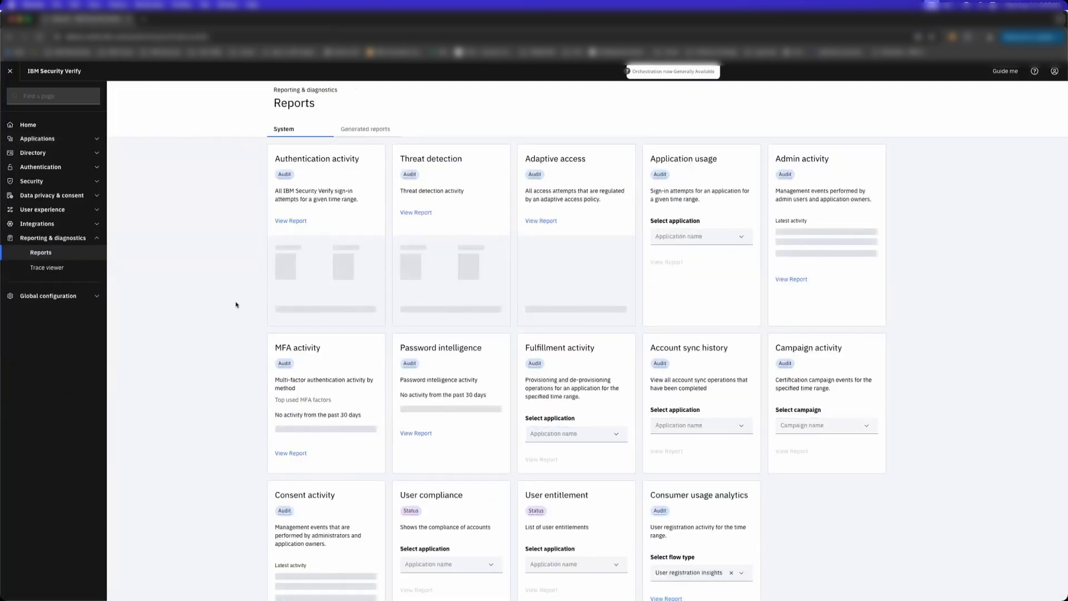
click(303, 221)
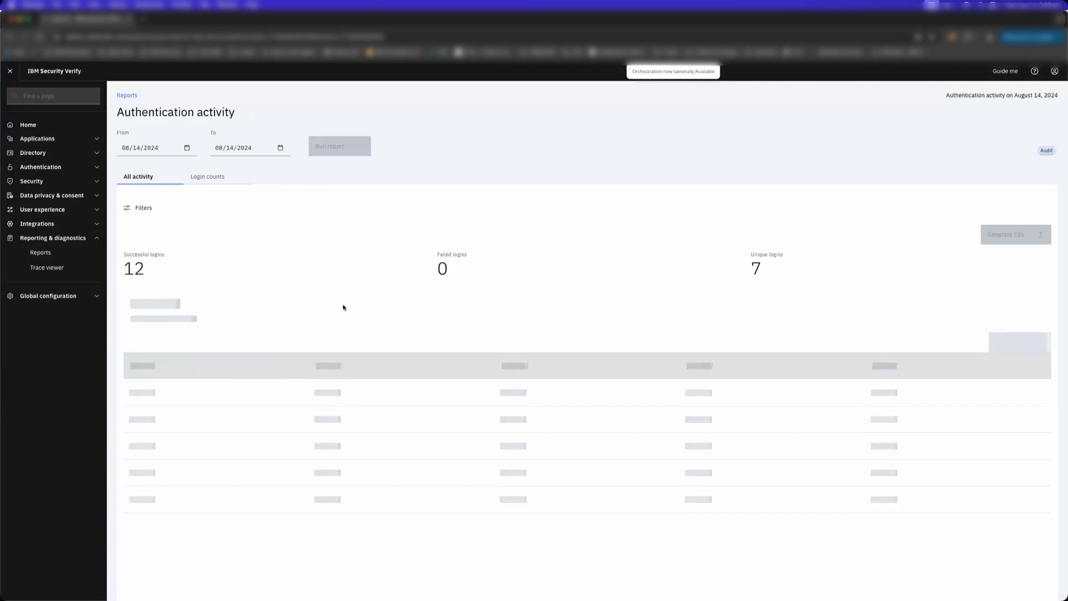
- Highlight the ActiveDirectory realm and open the MFA and username-password login event details
scroll(343, 307, down, 1)
scroll(341, 339, down, 3)
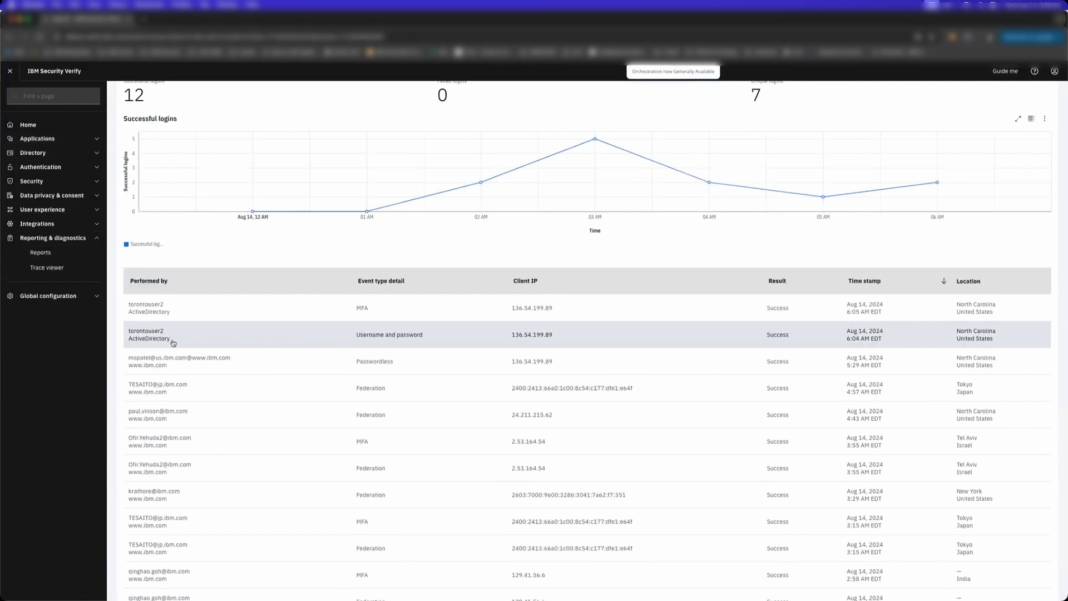
drag(173, 343, 126, 345)
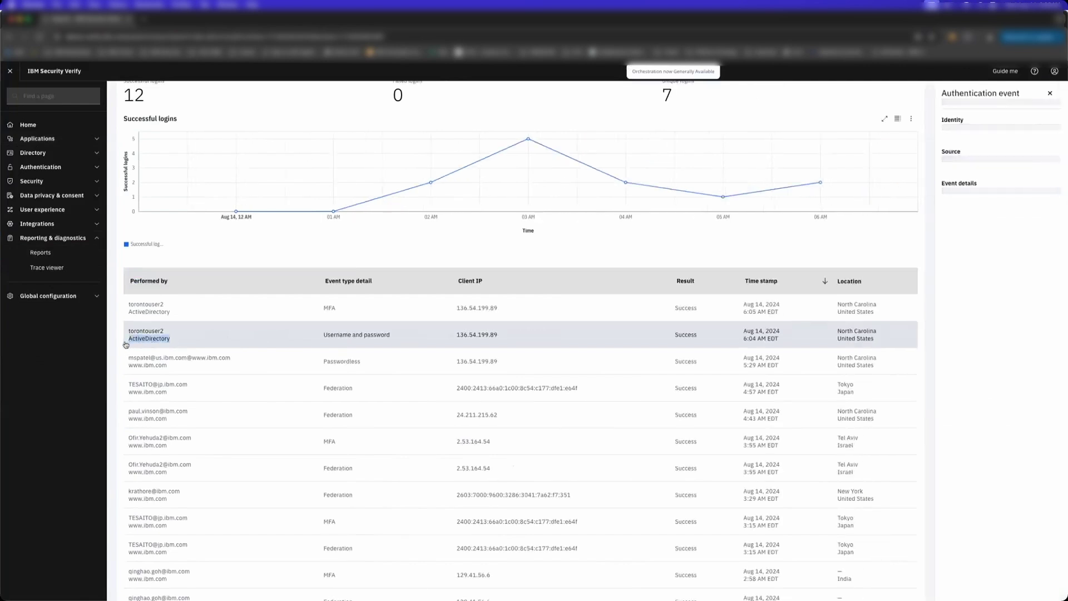
click(388, 341)
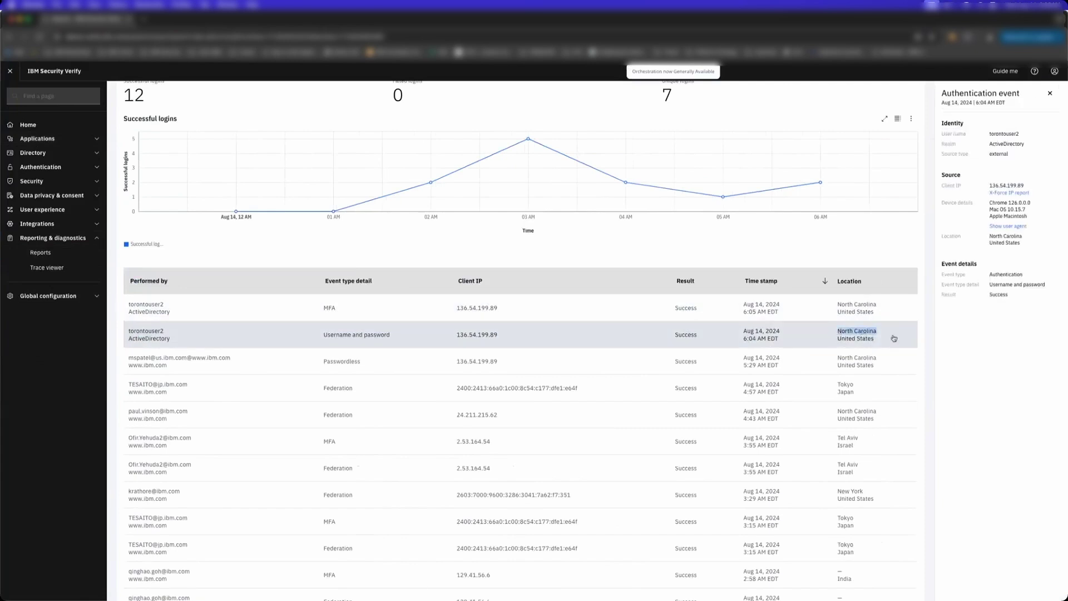
click(892, 344)
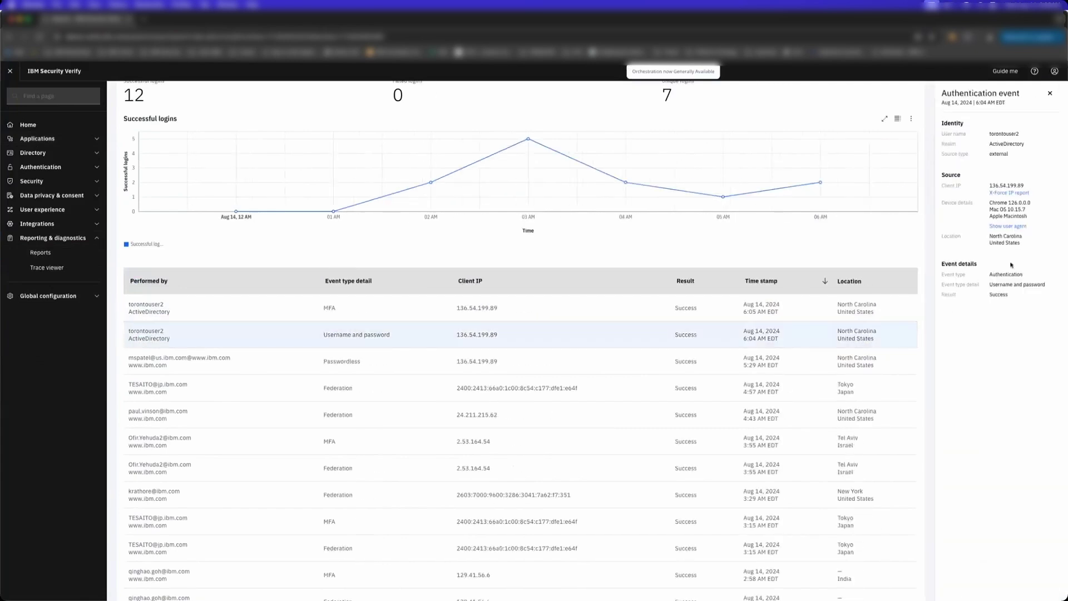
- Search Users & groups for the migrated user and open their full profile
click(33, 153)
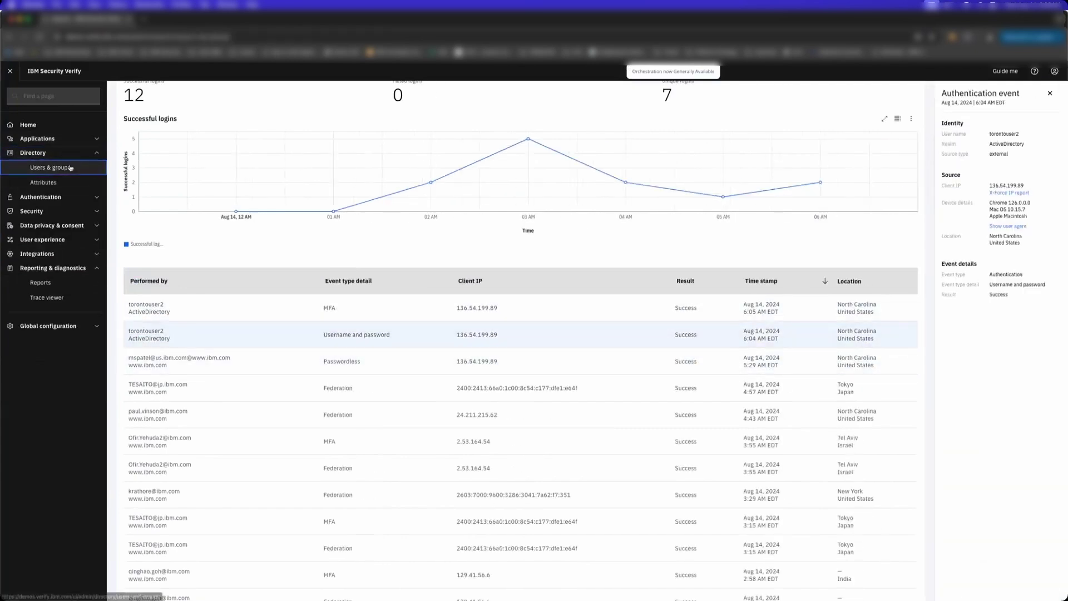
click(50, 167)
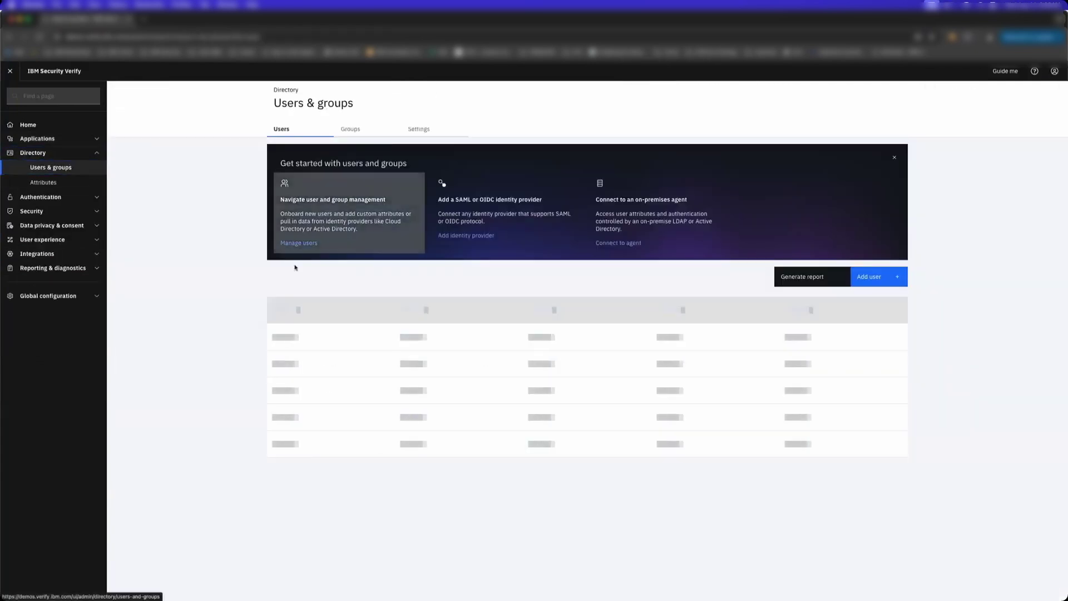
click(361, 307)
text(toront)
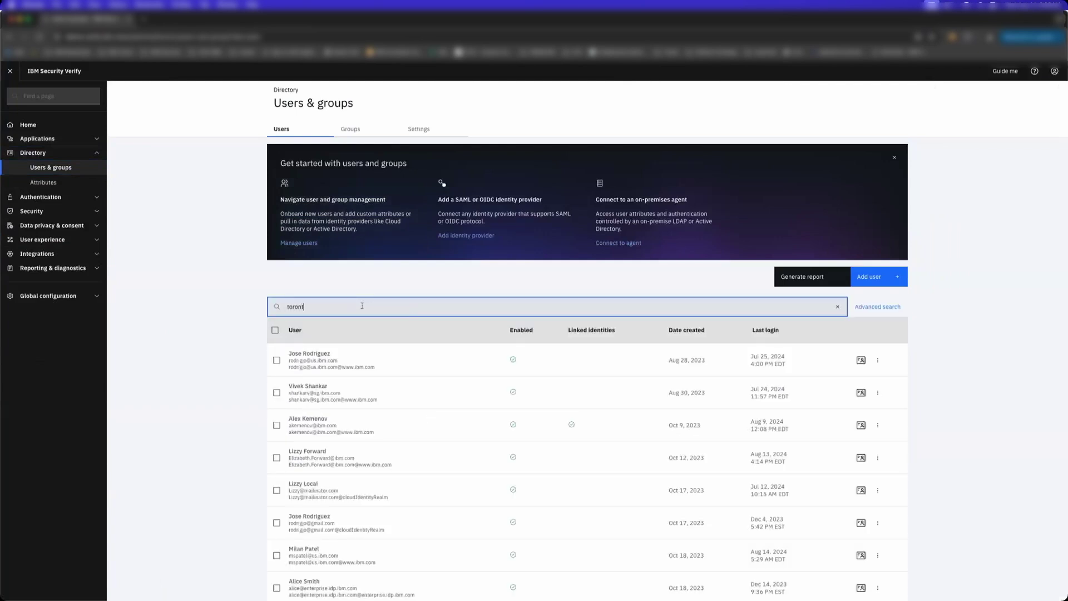
text(ouser2)
key(Return)
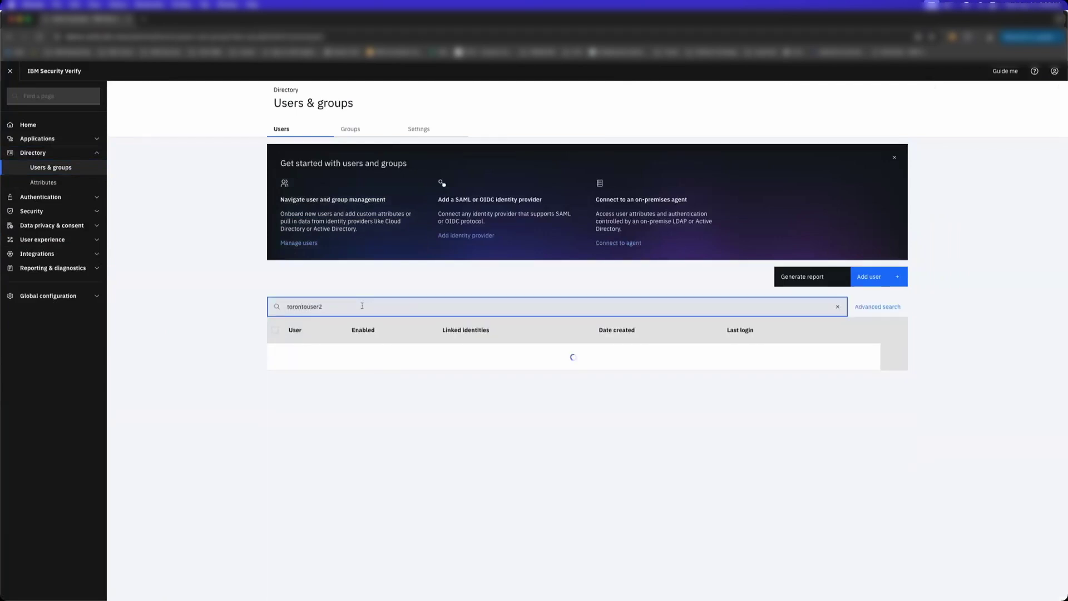
click(401, 363)
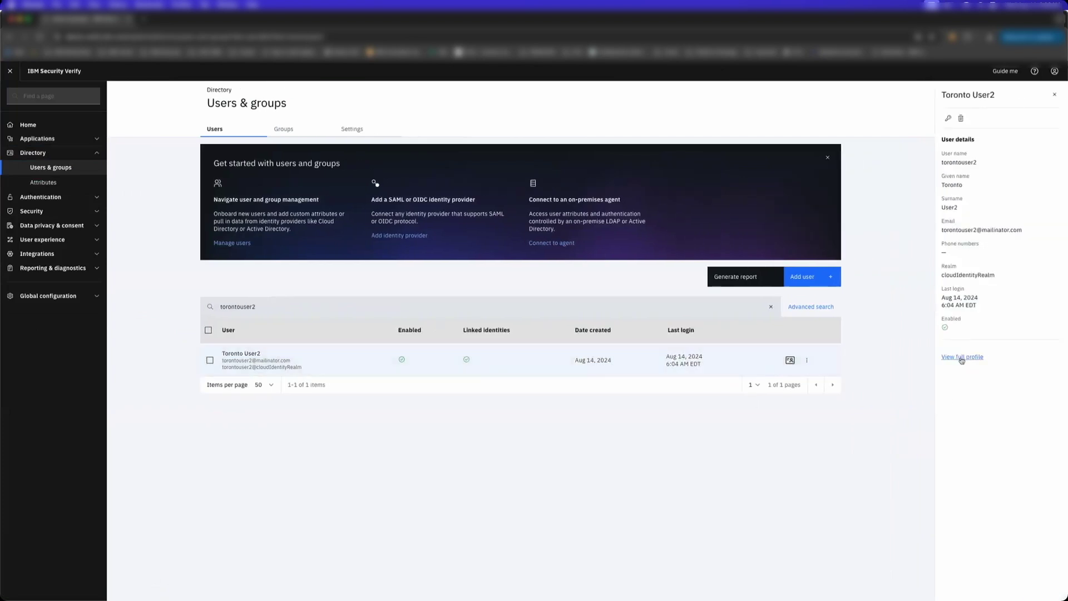
click(961, 357)
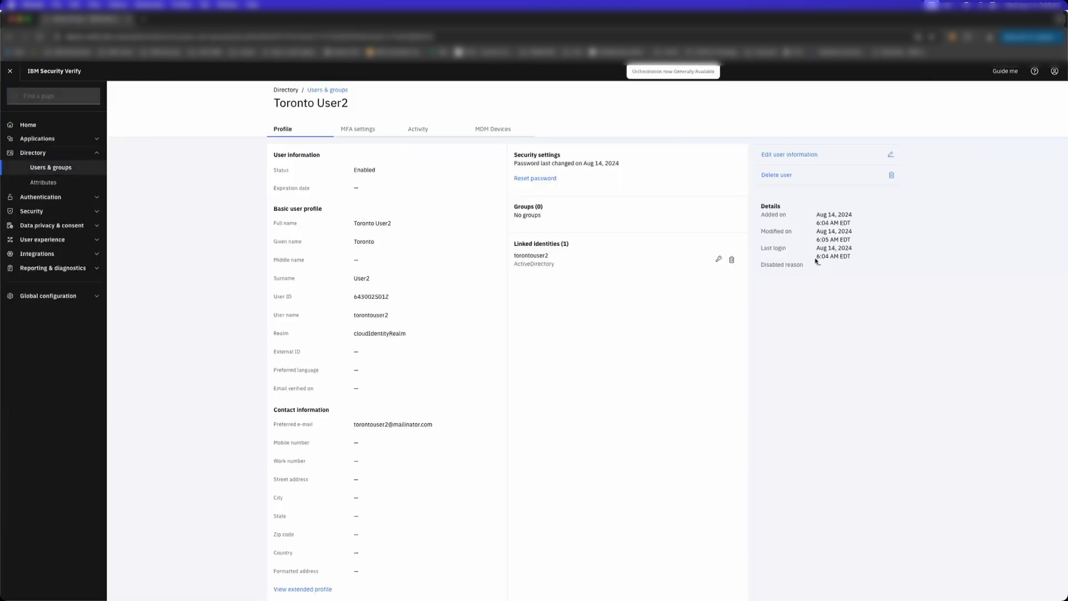
- Highlight the created, modified and last login dates, then expand the extended profile attributes
drag(827, 257, 801, 265)
click(858, 261)
drag(816, 229, 857, 238)
click(857, 240)
scroll(382, 347, down, 1)
click(331, 577)
scroll(352, 521, down, 3)
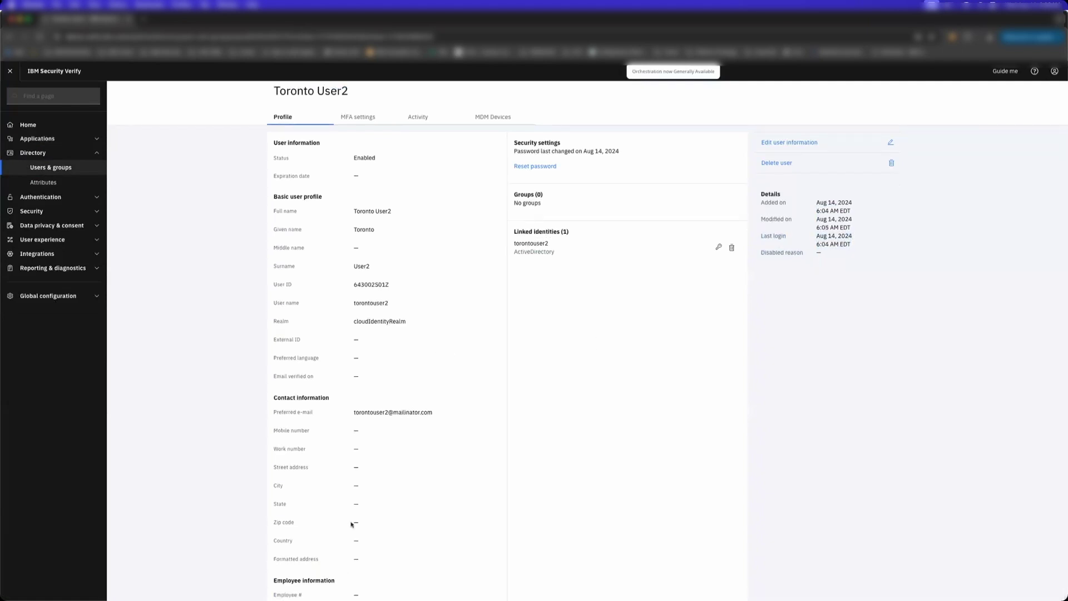
scroll(375, 468, down, 5)
scroll(376, 468, up, 15)
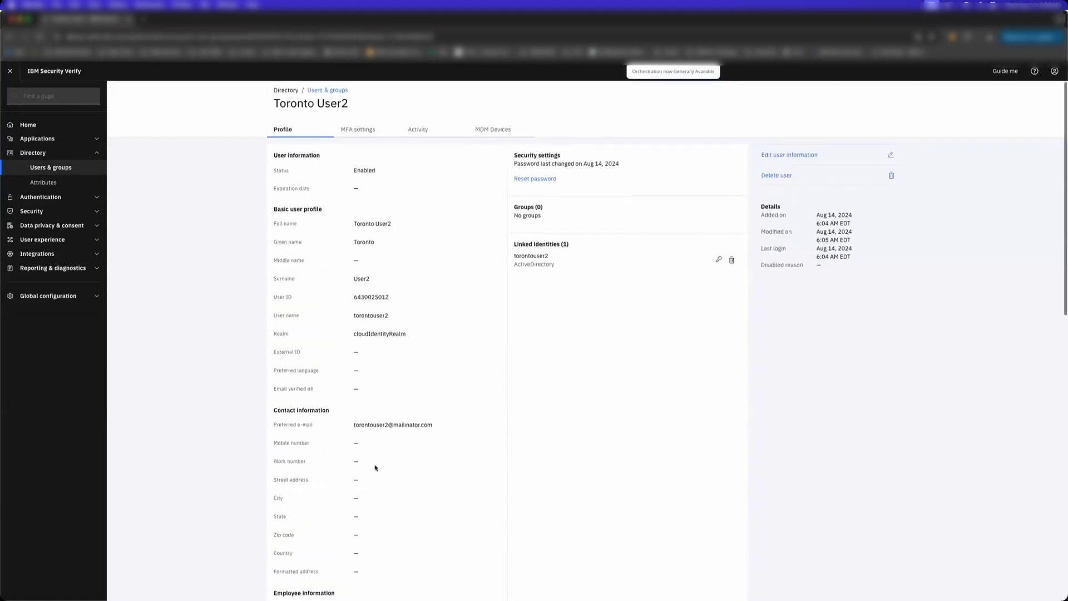
- Open the Adaptive access report from Reporting & diagnostics > Reports
click(53, 268)
click(41, 282)
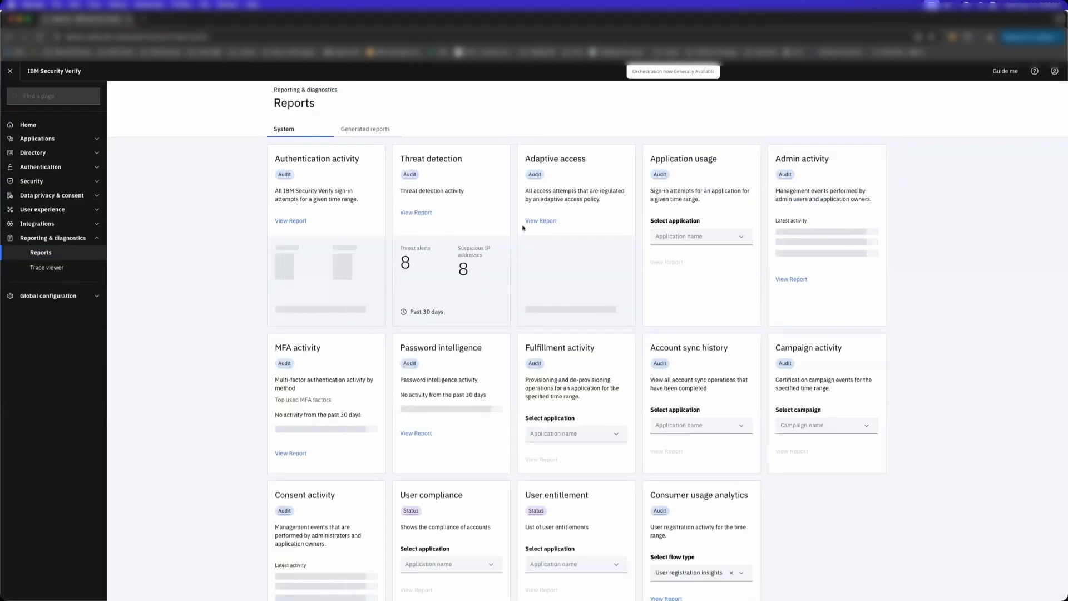
click(542, 220)
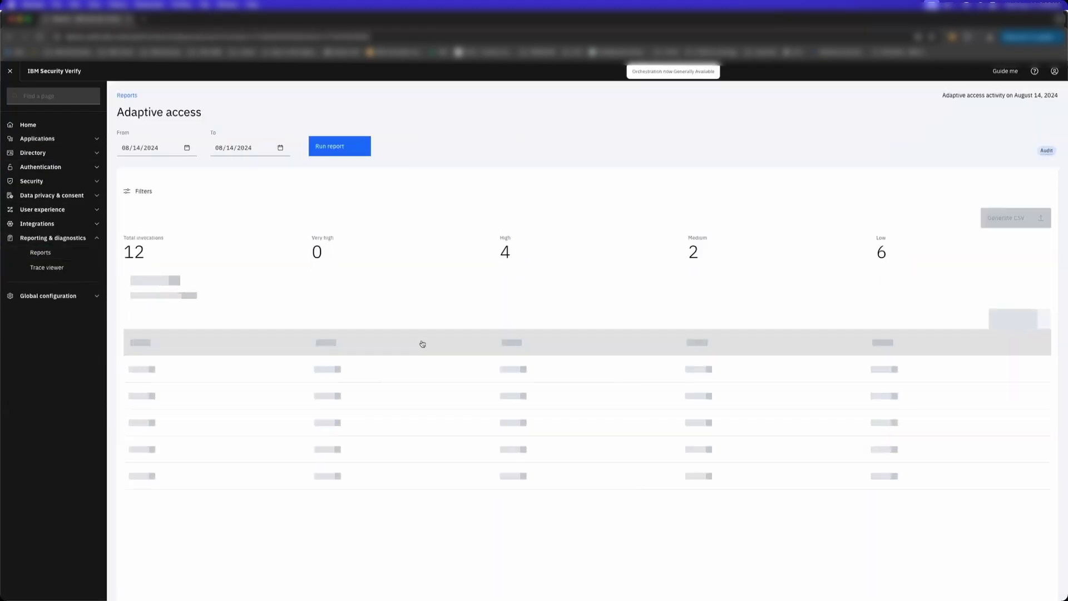
scroll(422, 343, down, 1)
scroll(422, 343, down, 3)
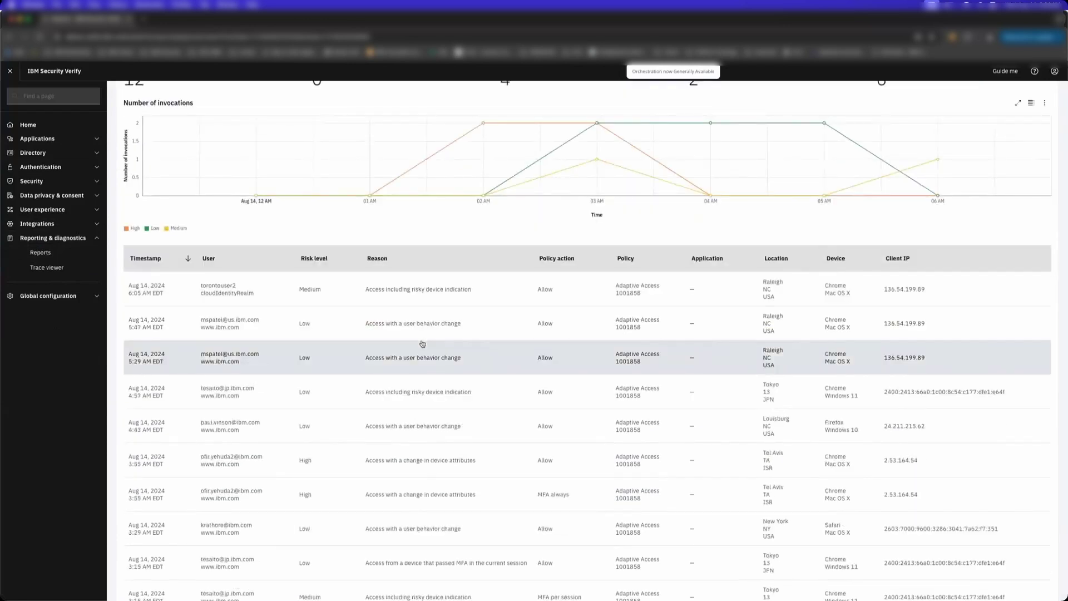
- Open the migrated user's medium-risk event, review its risk details, and download session data
click(365, 299)
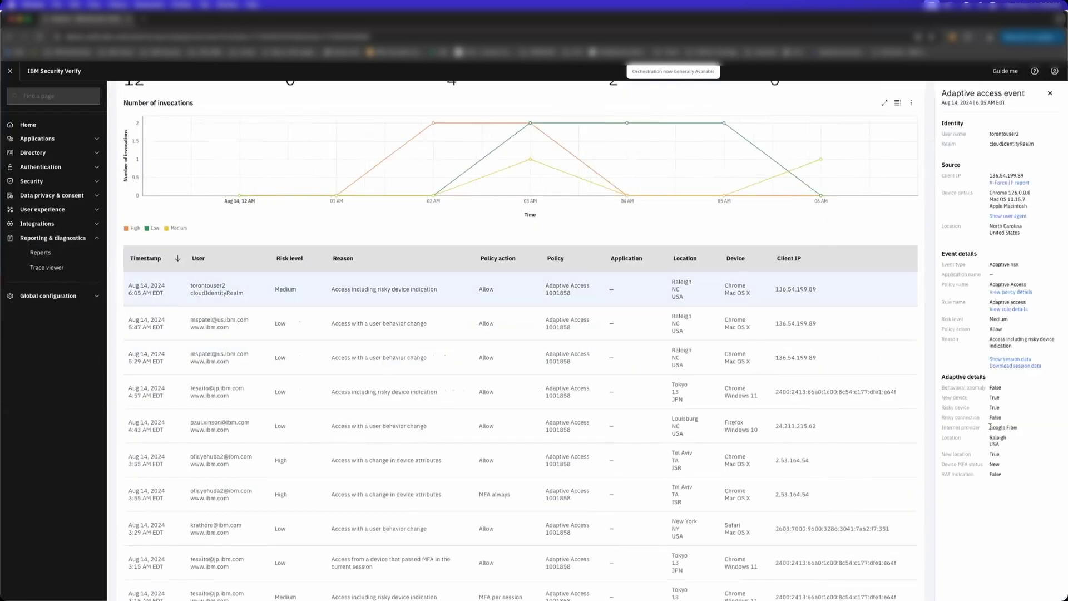
drag(1004, 399, 1015, 480)
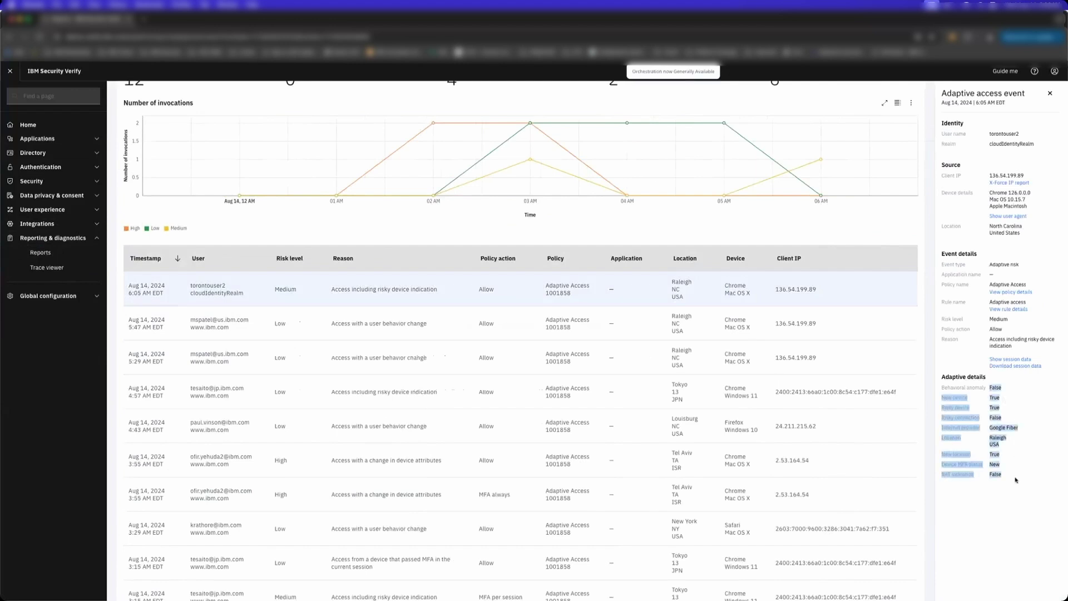
click(1016, 483)
click(1015, 366)
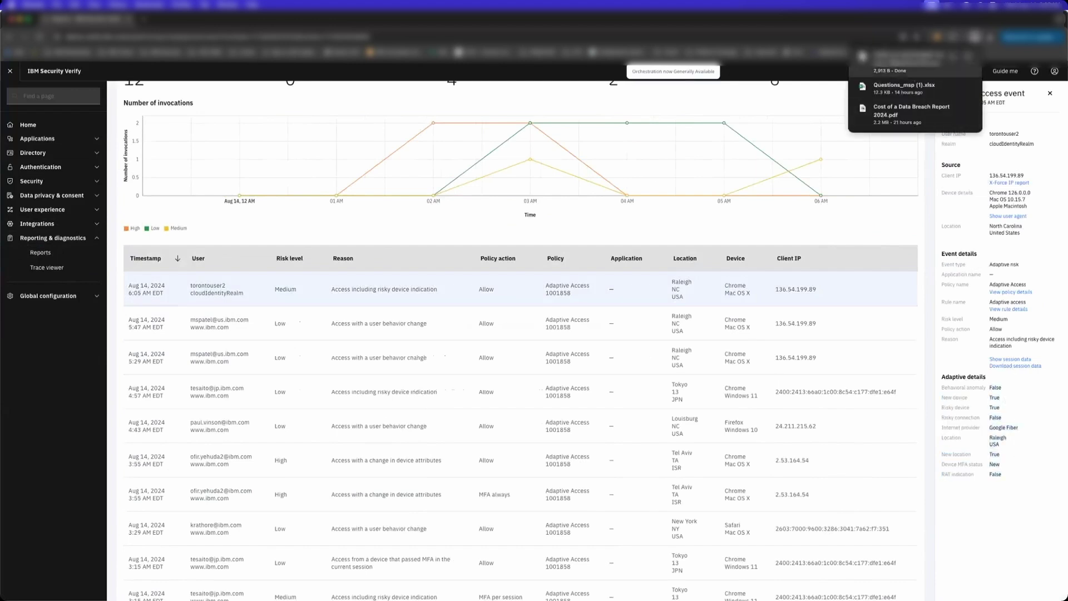
- Open the downloaded session data JSON in VS Code, maximized, and review its as_org and risk fields
click(912, 55)
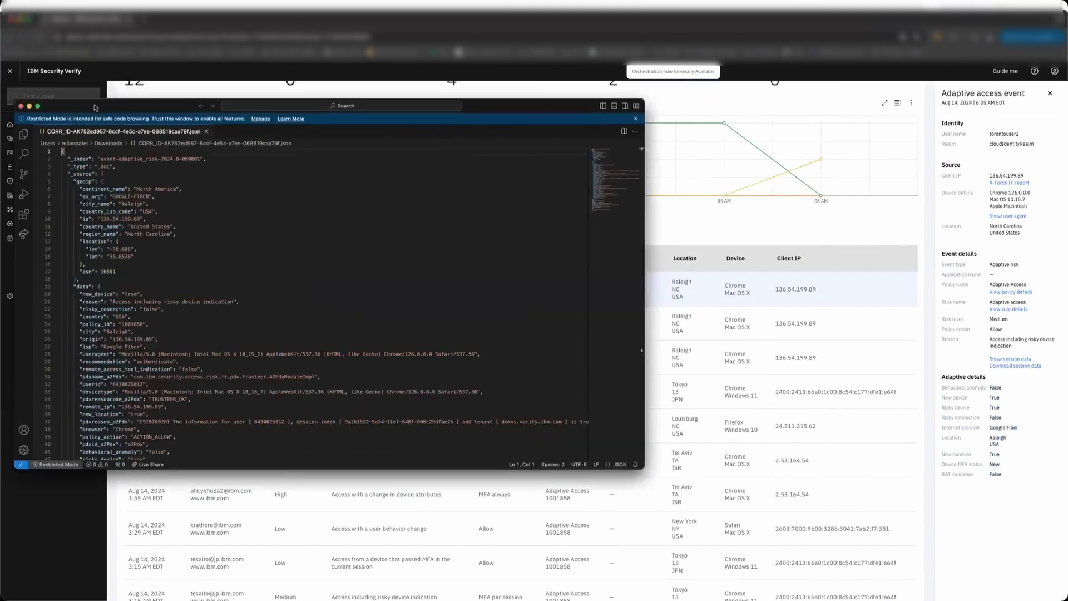
double_click(139, 89)
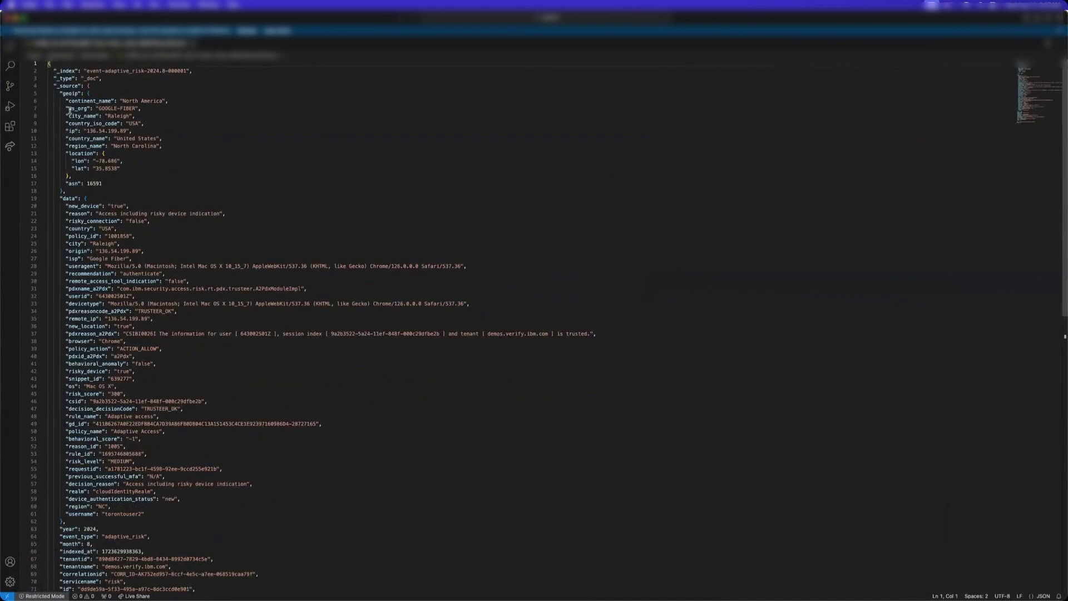
drag(66, 108, 84, 109)
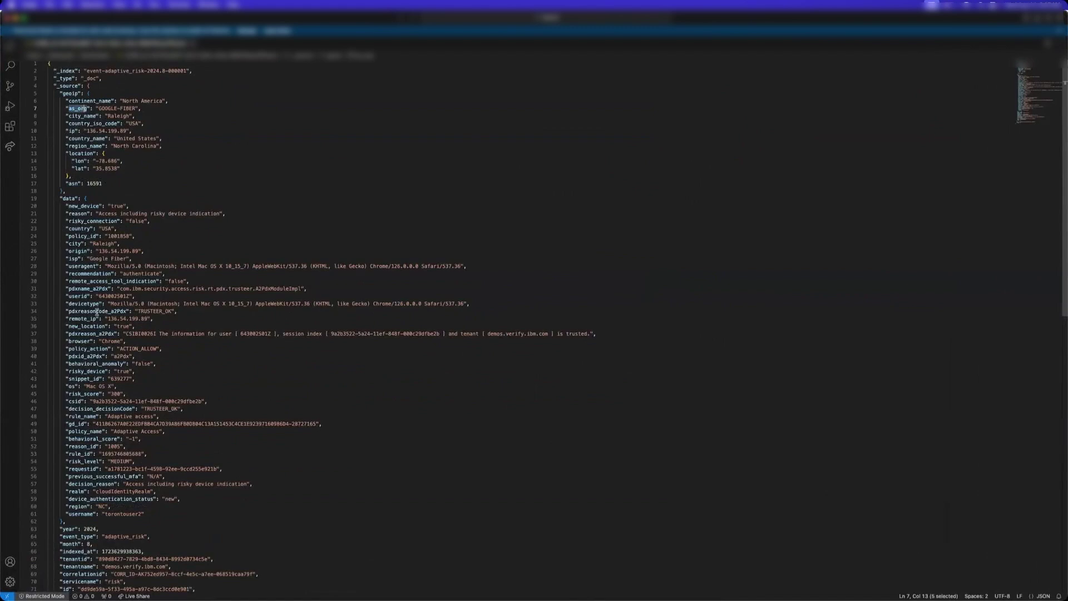
scroll(97, 312, down, 2)
scroll(61, 343, down, 2)
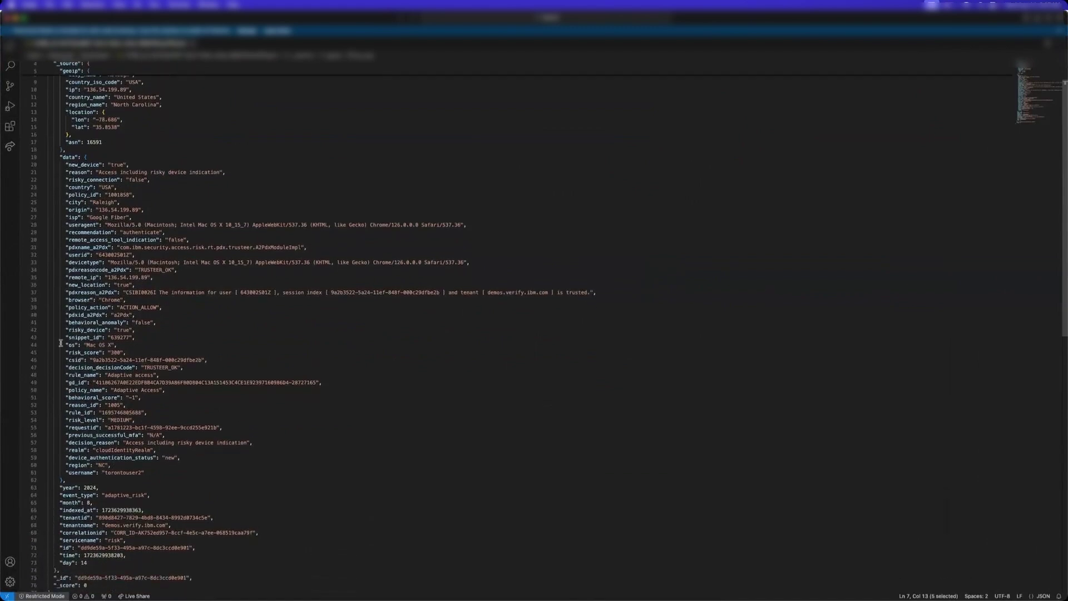
scroll(96, 352, down, 2)
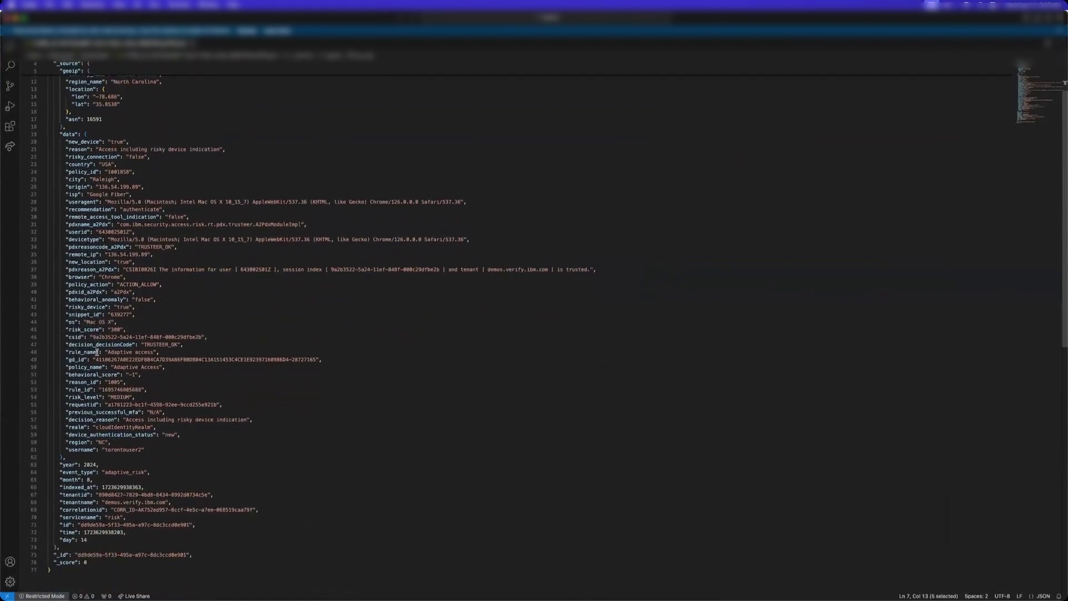
scroll(97, 352, up, 5)
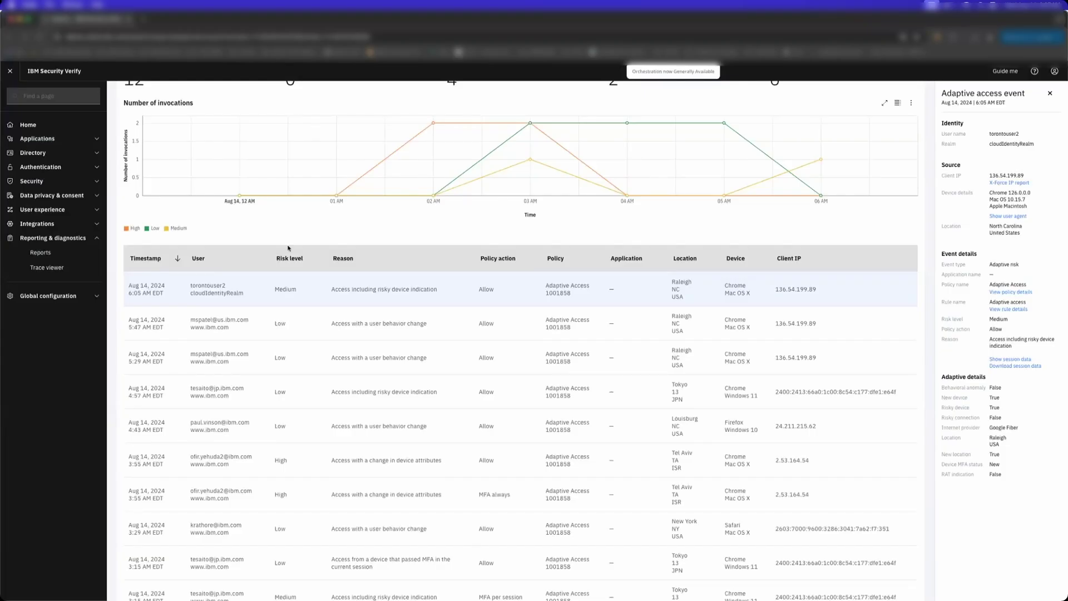
- Copy the Execution URL from the Identifier First for Migration and Passkey flow's general settings
scroll(288, 248, up, 3)
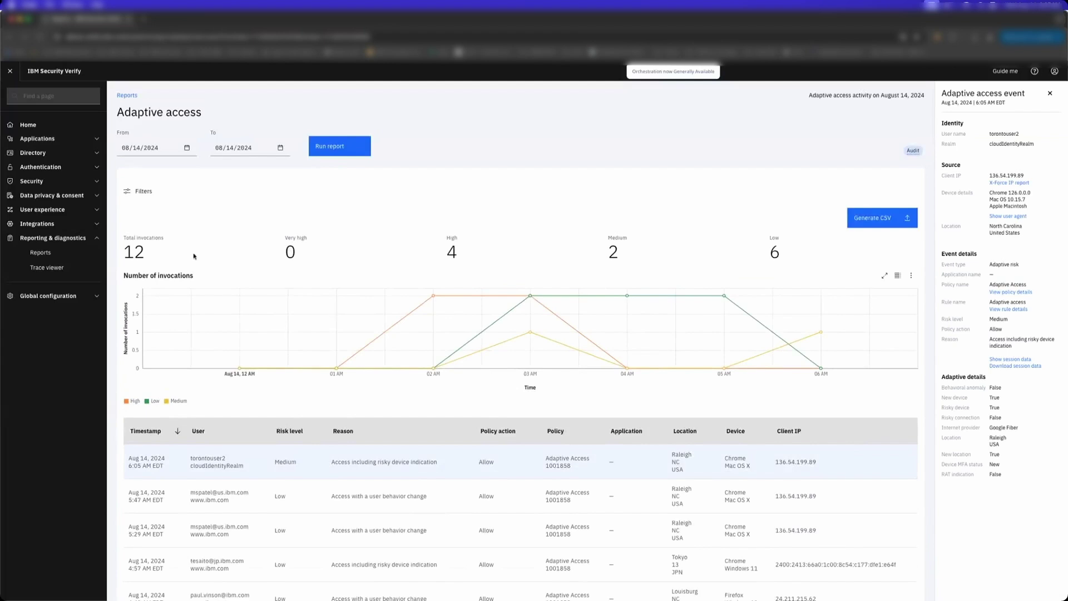
click(82, 210)
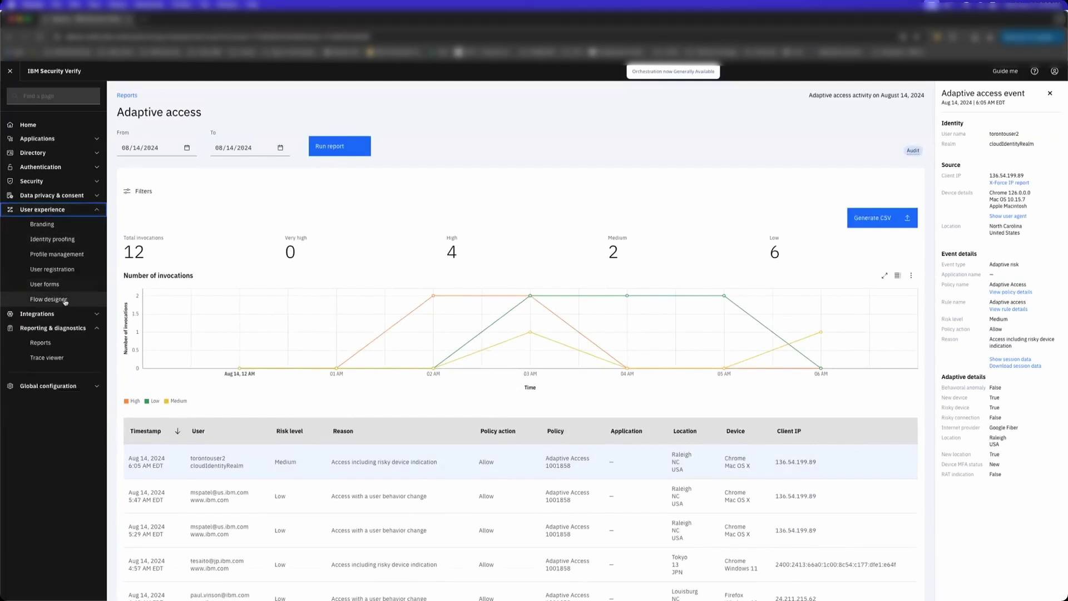
click(49, 298)
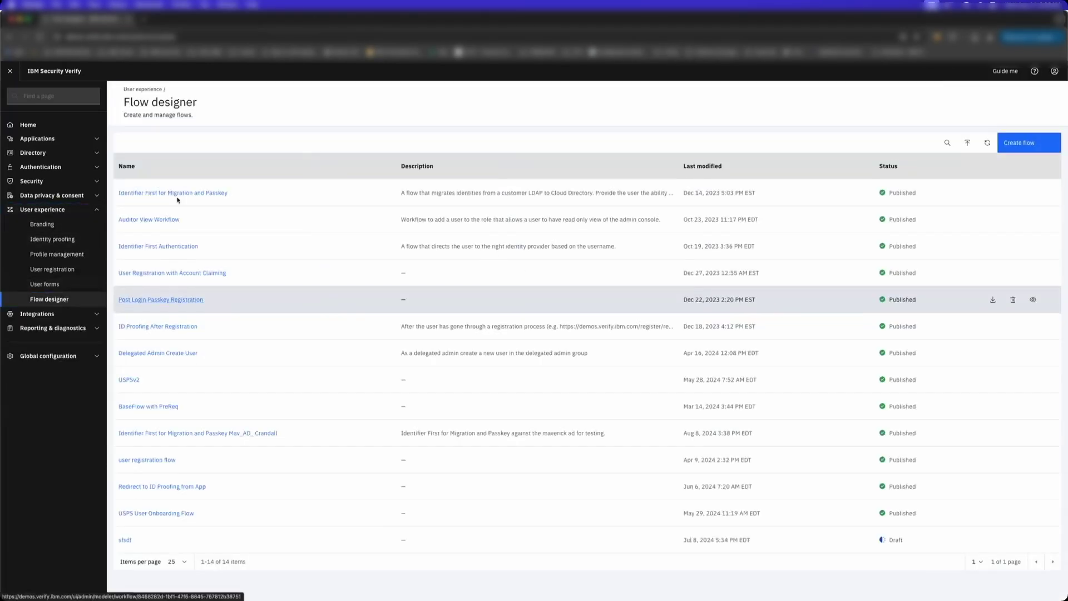
click(200, 189)
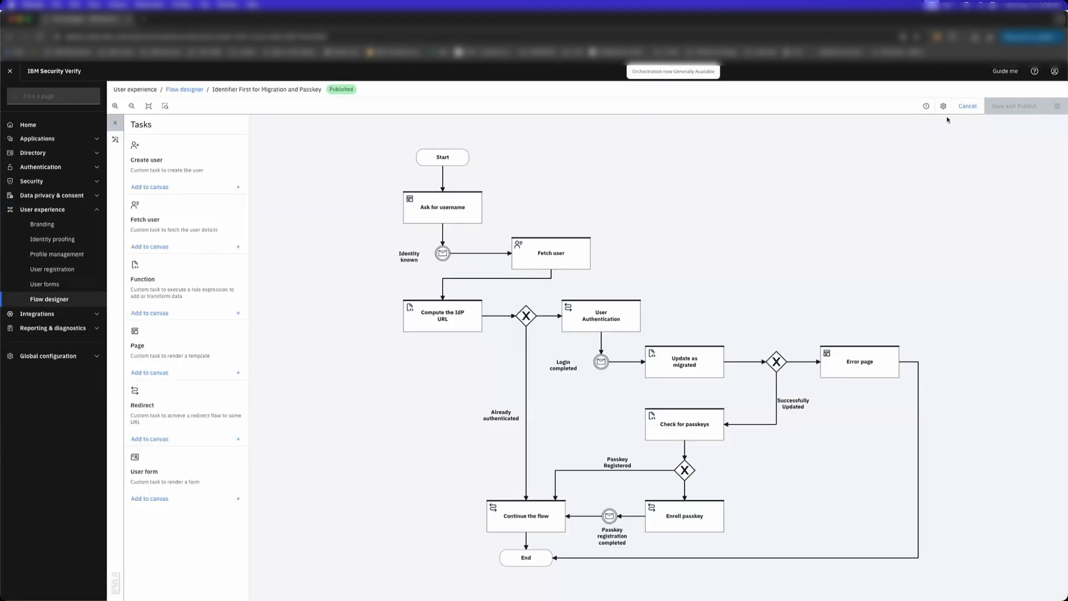
click(943, 106)
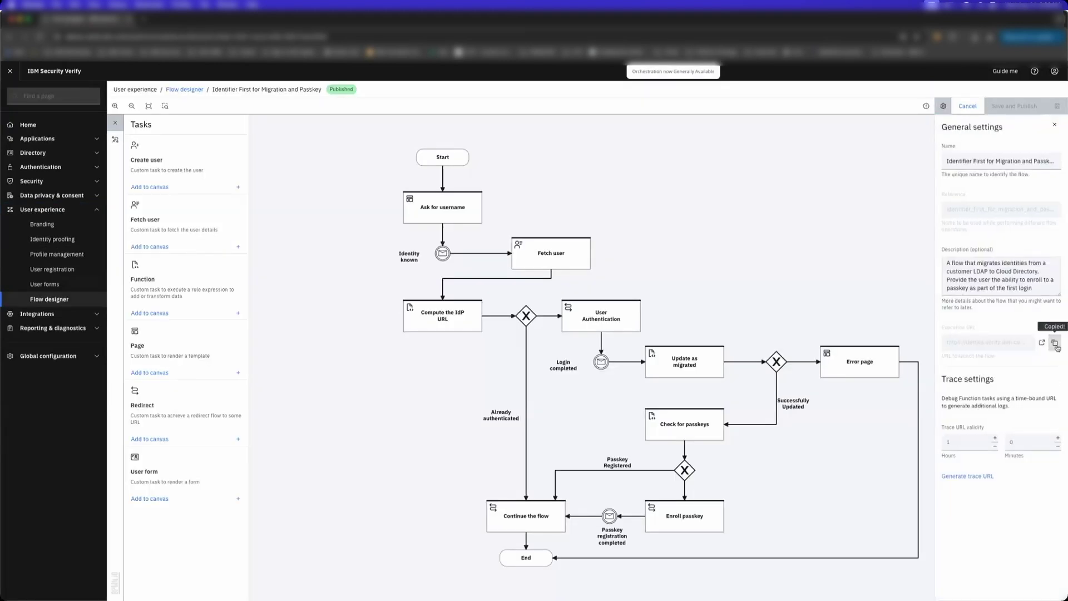
click(712, 432)
- Switch among the open browser windows back to the flow designer window
key(ctrl+Up)
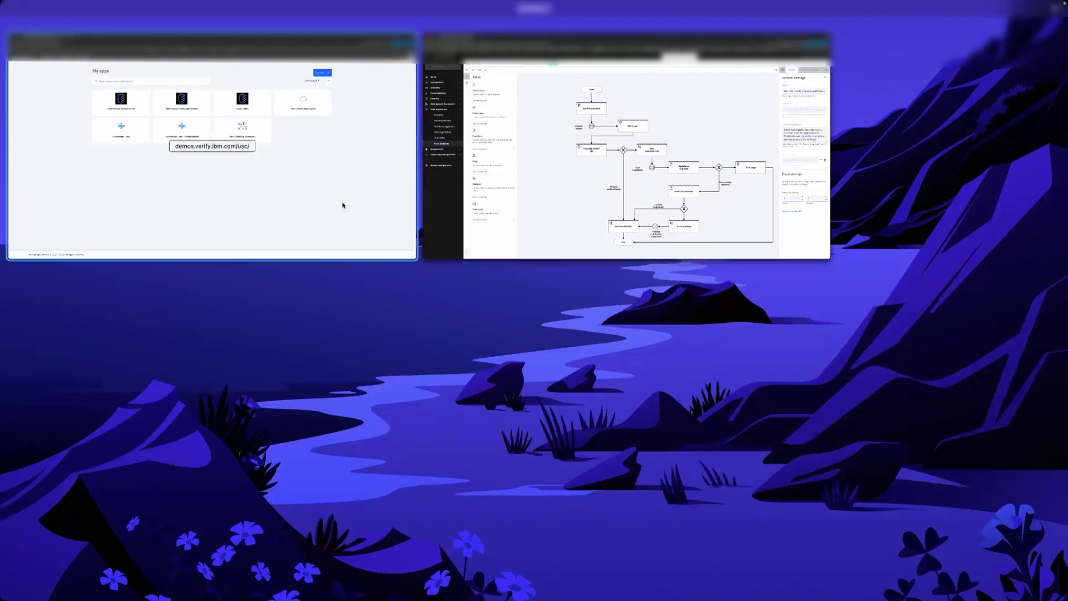
click(343, 205)
key(super+grave)
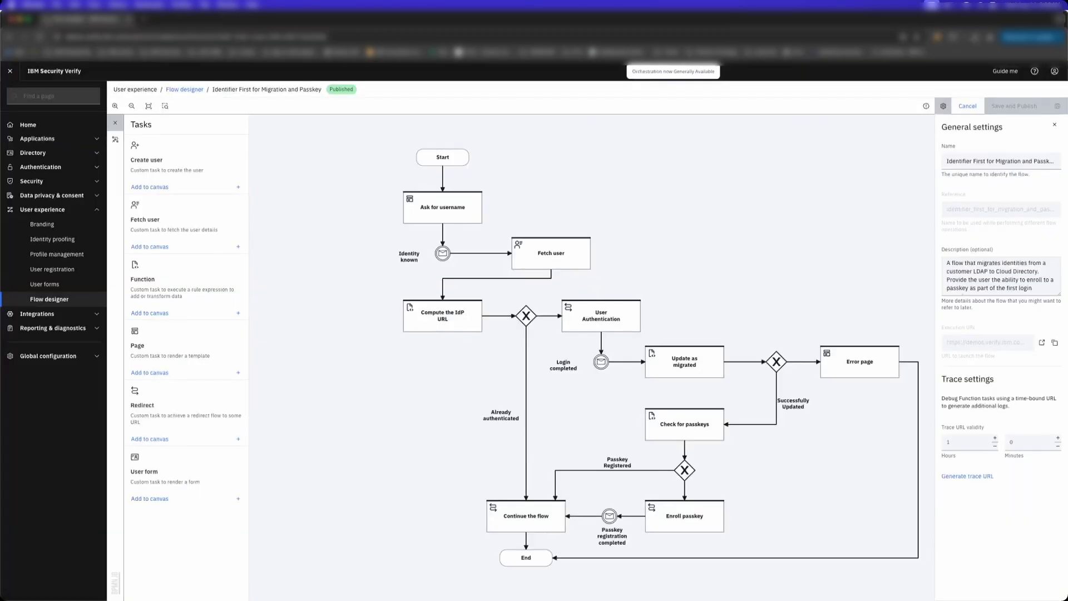
click(56, 5)
- Load the copied flow URL in a new incognito window and choose the migrated user's saved passkey
click(78, 38)
text(https://demos.verify.ibm.com/flows/?reference=identifier_first_for_migration_and_passkey)
key(Return)
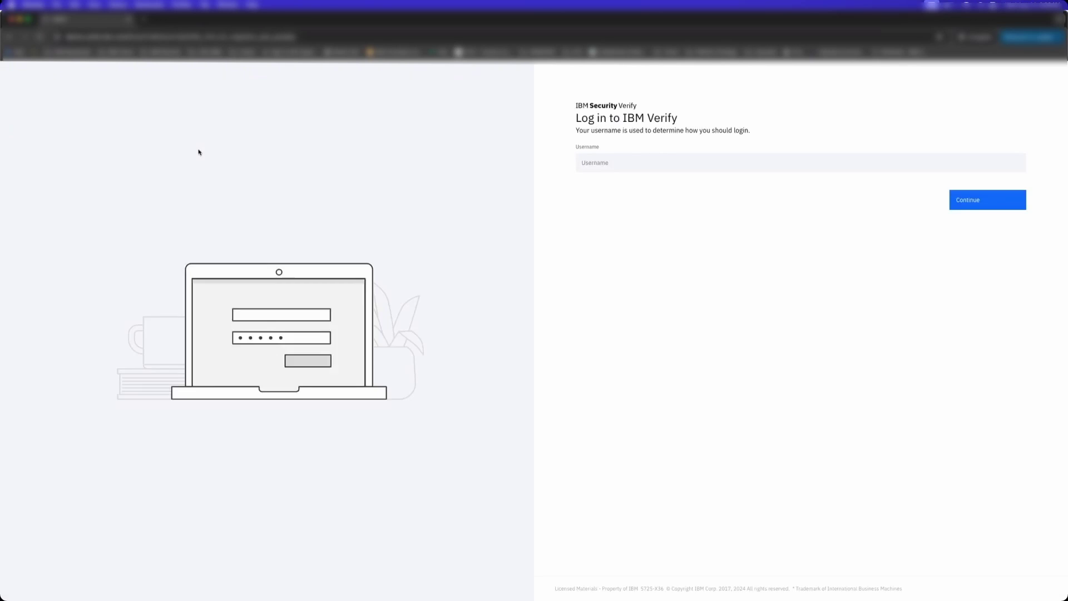
click(613, 163)
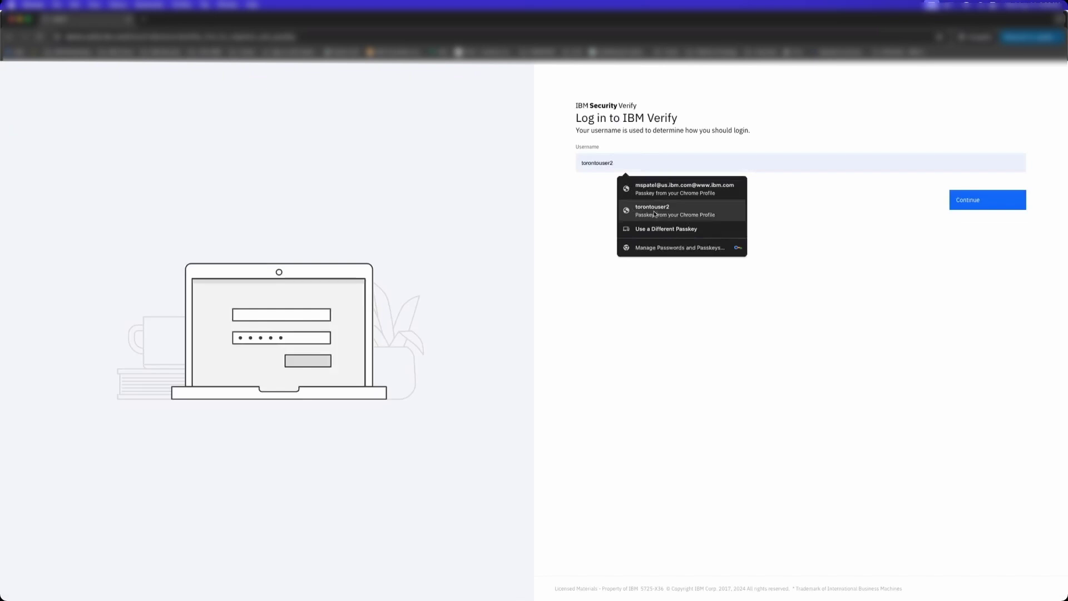
click(654, 214)
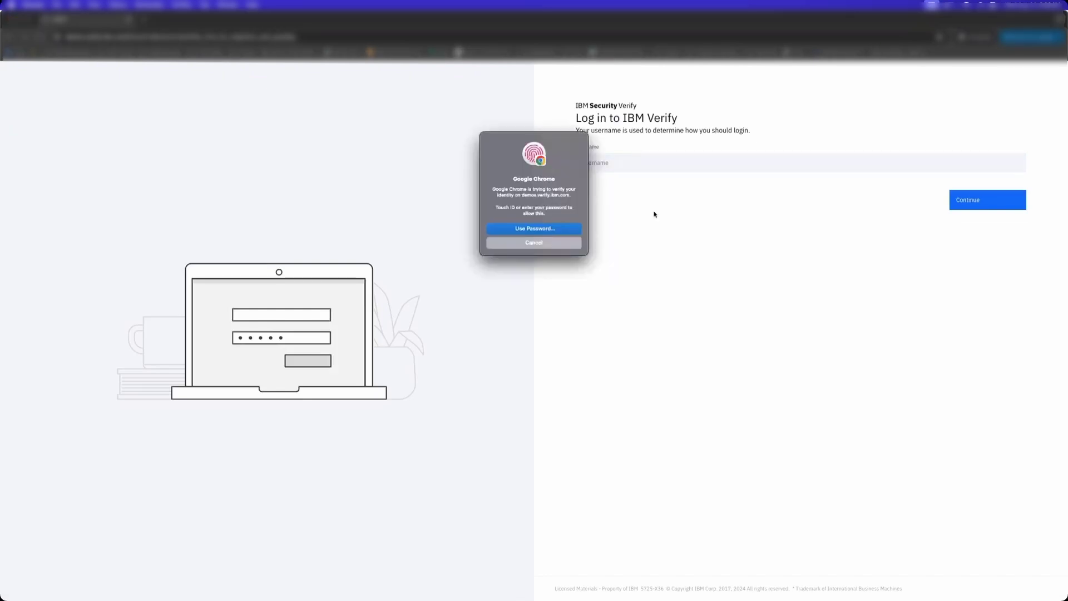